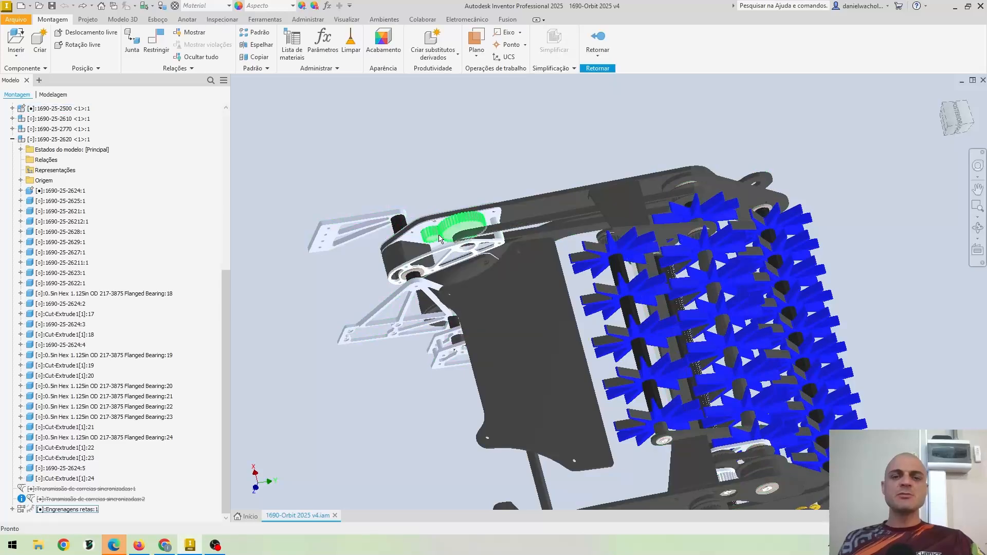
# Step: Examine the long belt between the gear plate and the roller shaft on the intake's side plate from several angles
pyautogui.keyDown('shift'); pyautogui.moveTo(649, 197); pyautogui.dragTo(632, 198, button='middle'); pyautogui.keyUp('shift')
pyautogui.scroll(-3, 581, 231)
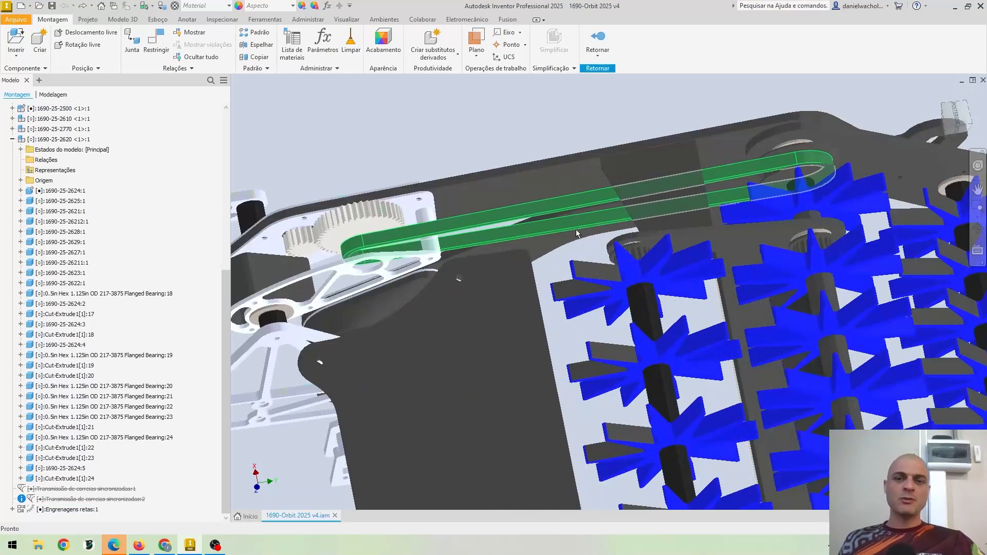
pyautogui.moveTo(577, 233); pyautogui.dragTo(625, 238, button='middle')
pyautogui.keyDown('shift'); pyautogui.moveTo(546, 229); pyautogui.dragTo(546, 221, button='middle'); pyautogui.keyUp('shift')
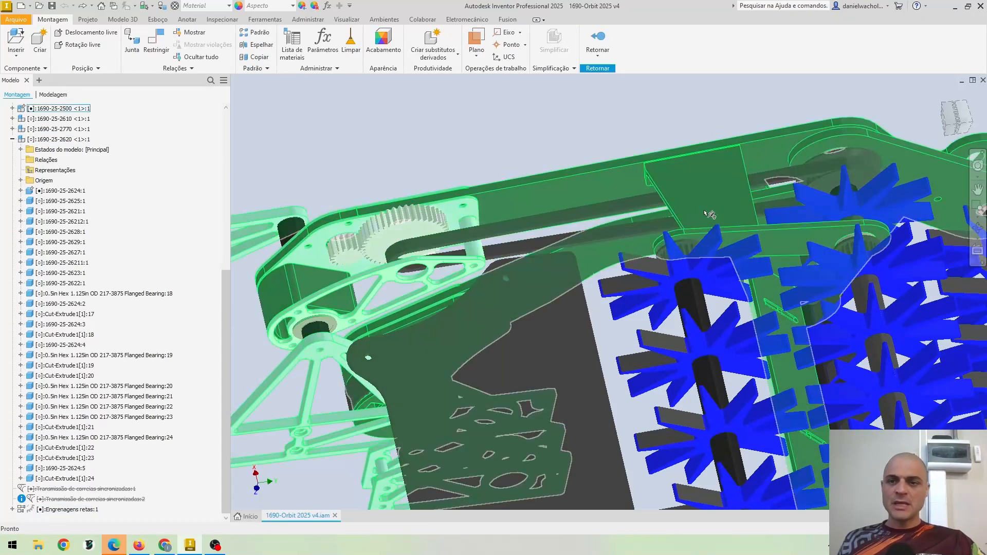
pyautogui.keyDown('shift'); pyautogui.moveTo(784, 249); pyautogui.dragTo(847, 263, button='middle'); pyautogui.keyUp('shift')
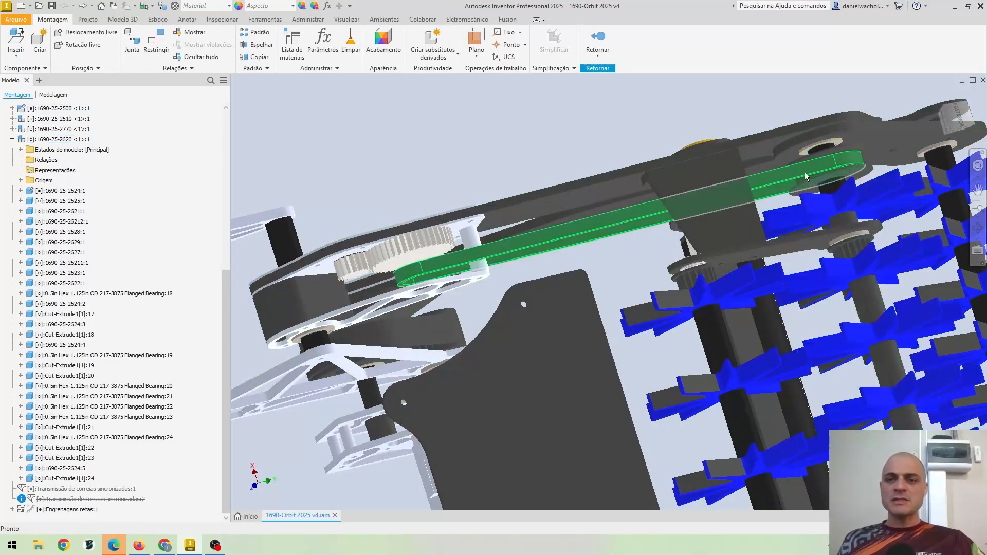
pyautogui.click(705, 216)
pyautogui.keyDown('shift'); pyautogui.moveTo(707, 218); pyautogui.dragTo(703, 194, button='middle'); pyautogui.keyUp('shift')
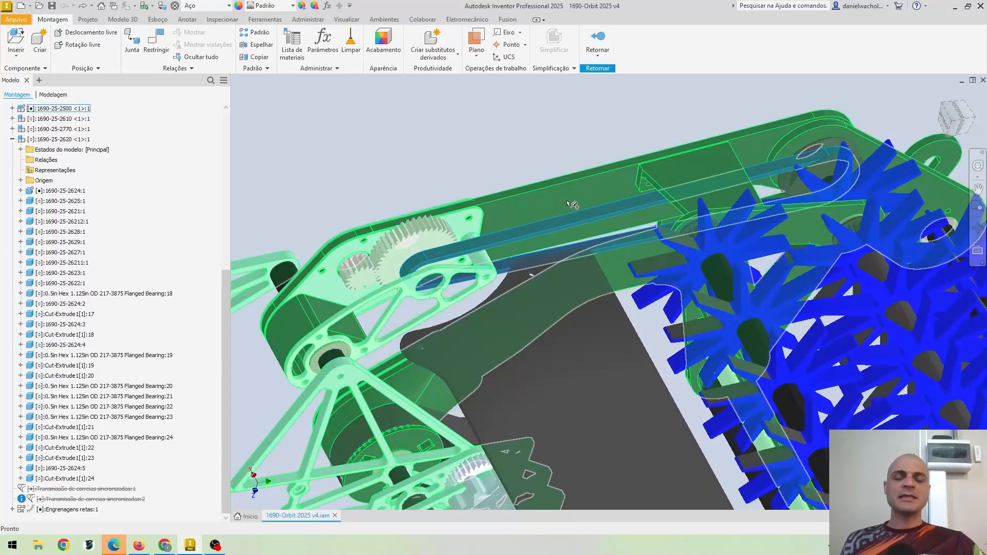
pyautogui.click(480, 164)
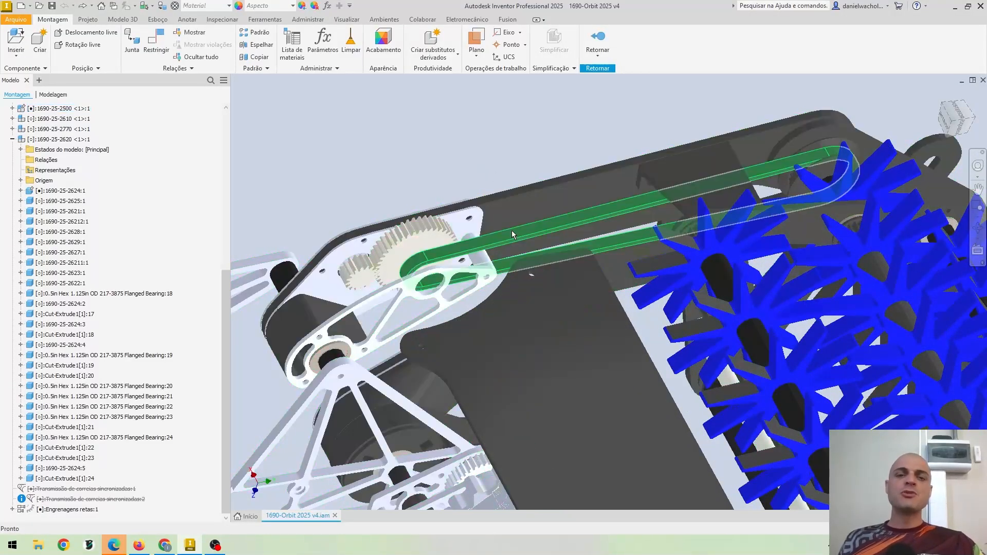
pyautogui.click(512, 231)
pyautogui.click(476, 129)
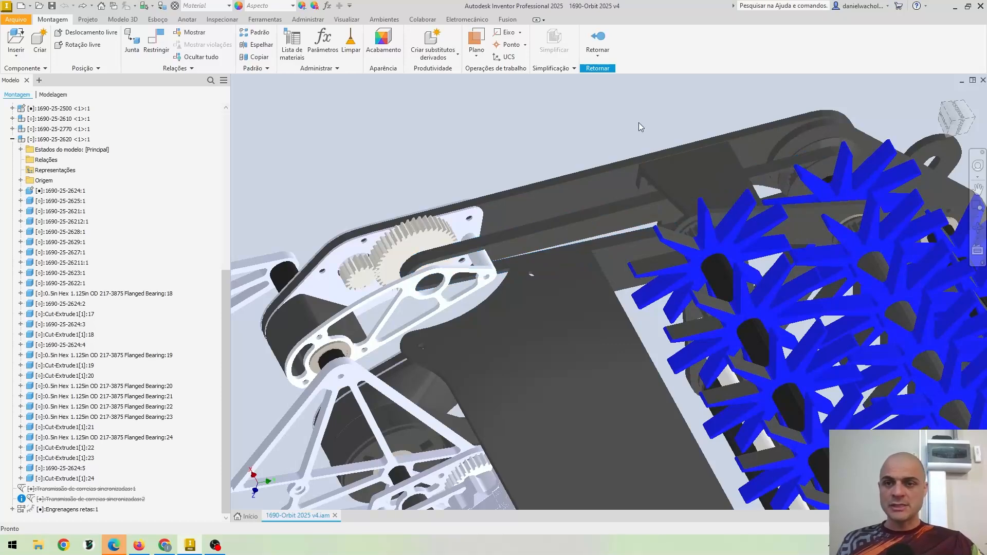
pyautogui.moveTo(788, 180); pyautogui.dragTo(752, 202, button='middle')
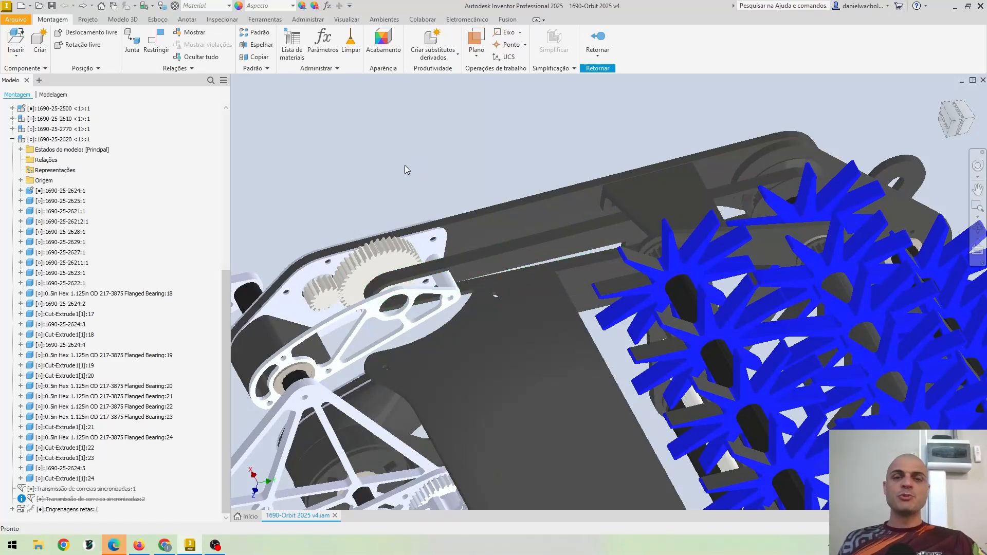
# Step: Switch to Chrome and review the HTD 5M belt descriptions in the synchronous belt materials list, then return to Inventor
pyautogui.click(164, 545)
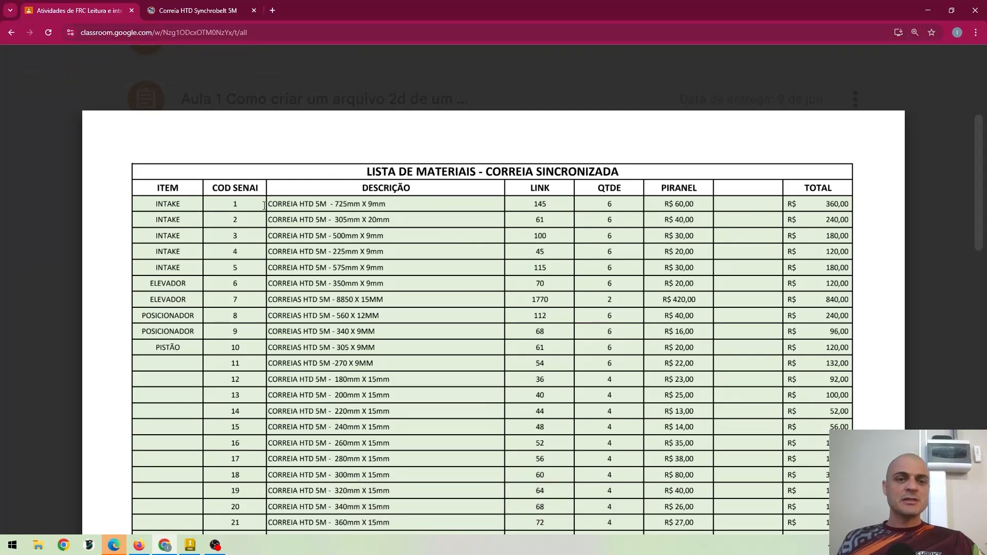
pyautogui.moveTo(269, 205); pyautogui.dragTo(327, 202)
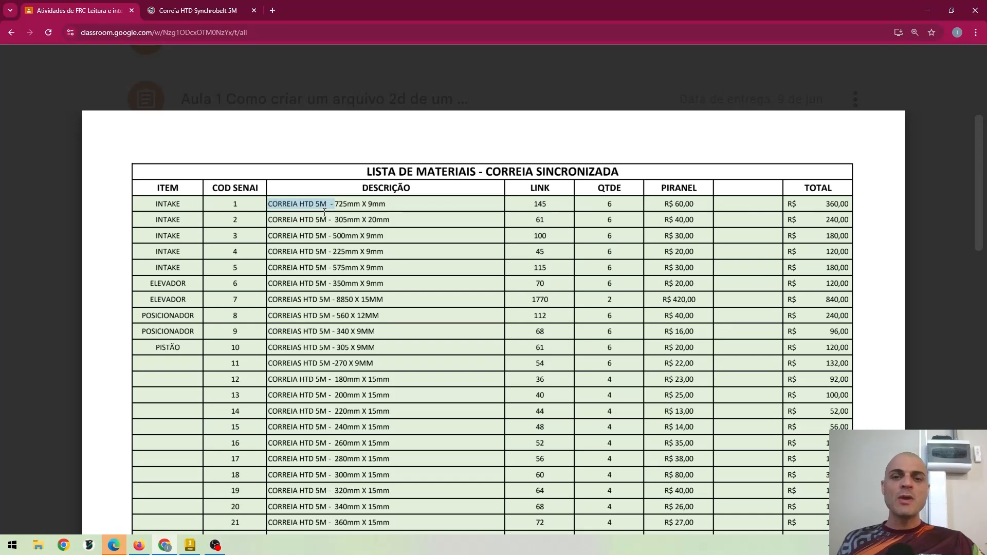
pyautogui.scroll(-5, 318, 283)
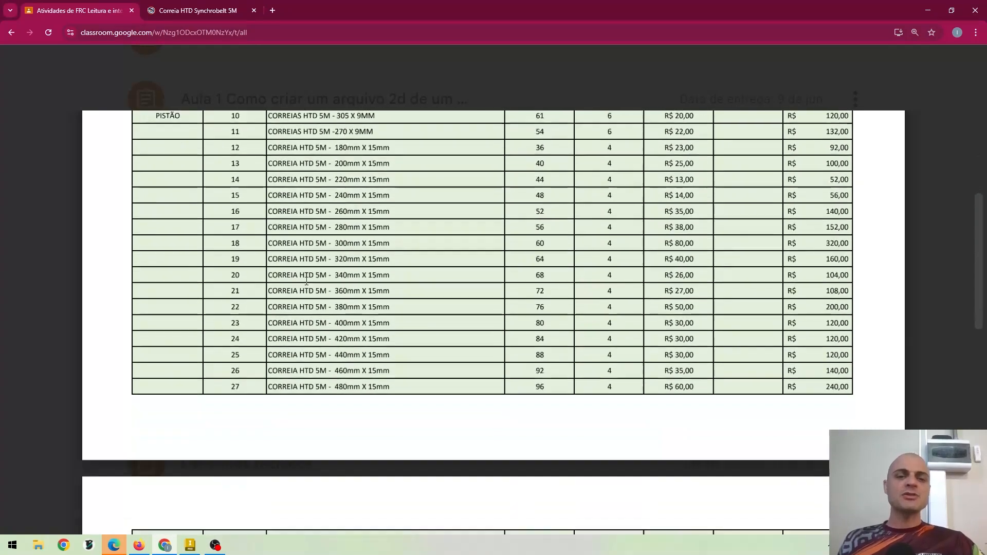
pyautogui.scroll(5, 308, 370)
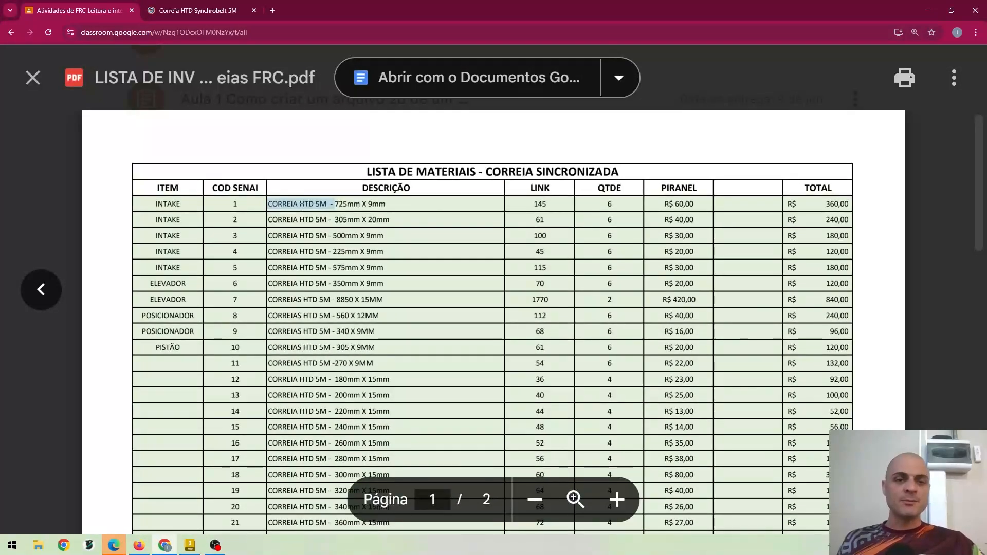
pyautogui.click(928, 10)
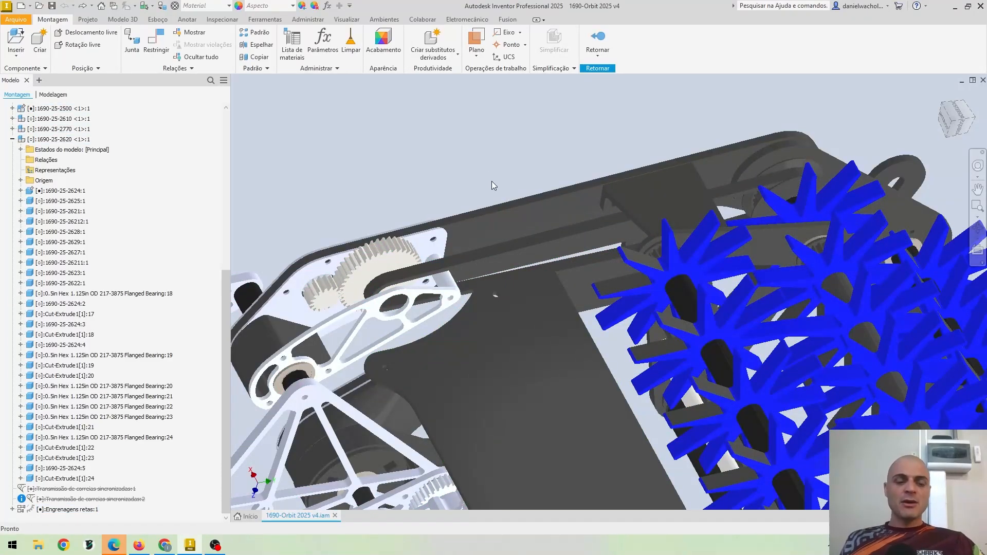
# Step: Suppress the long belt that runs from the gear plate to the roller shaft
pyautogui.moveTo(491, 181); pyautogui.dragTo(514, 207, button='middle')
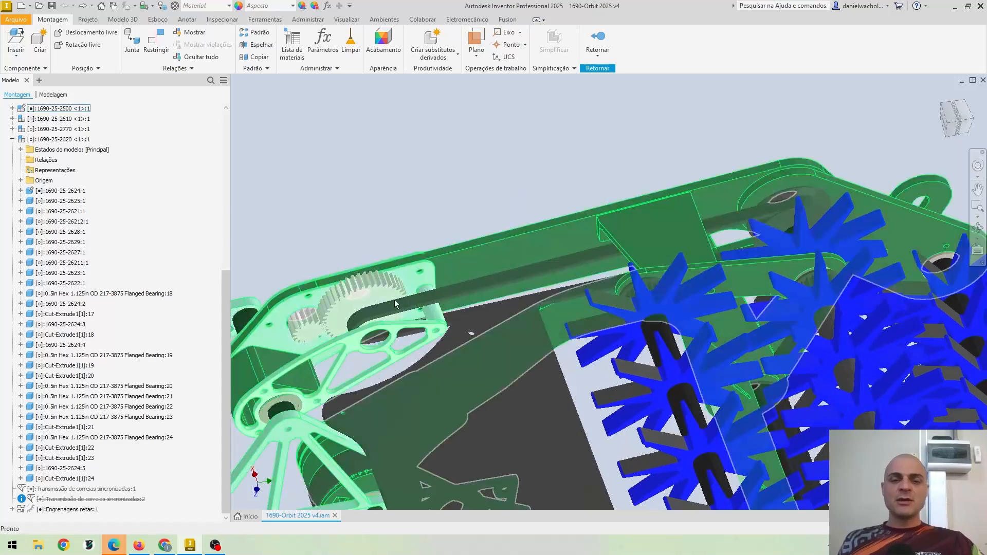
pyautogui.click(486, 292)
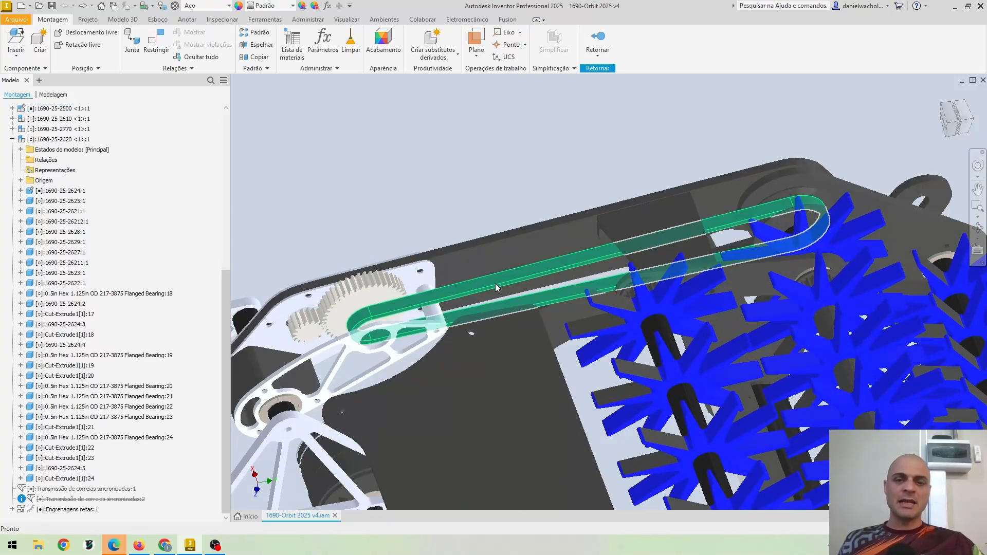
pyautogui.rightClick(495, 283)
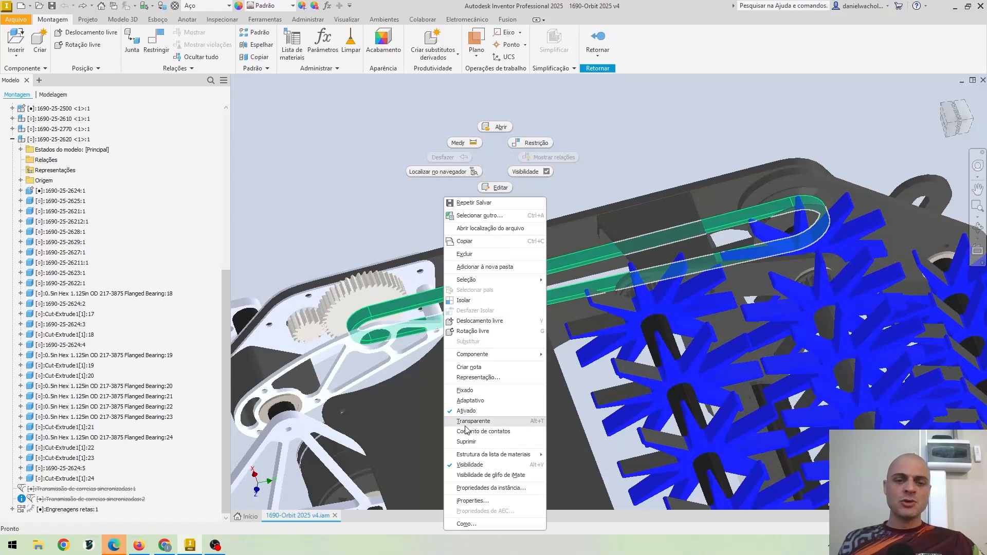
pyautogui.click(466, 441)
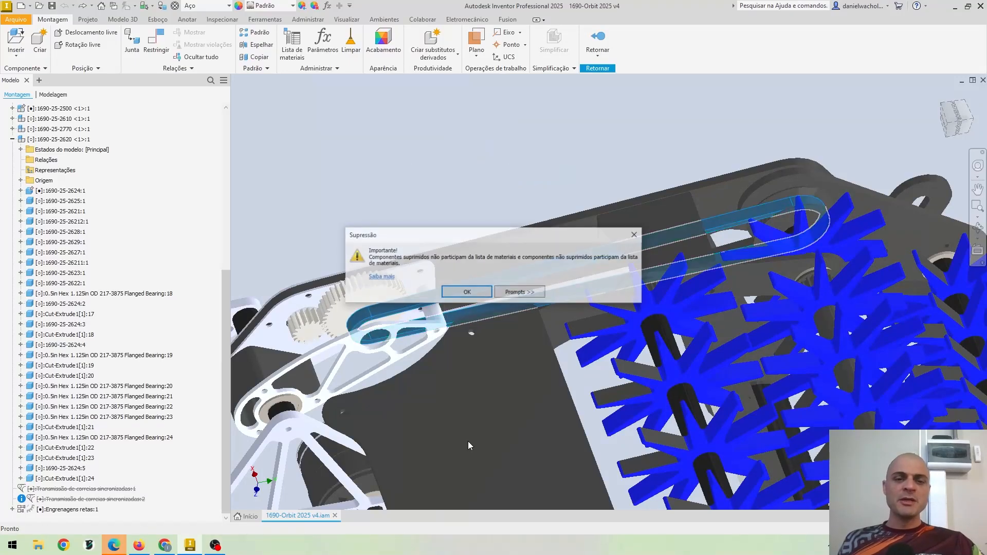
pyautogui.click(462, 292)
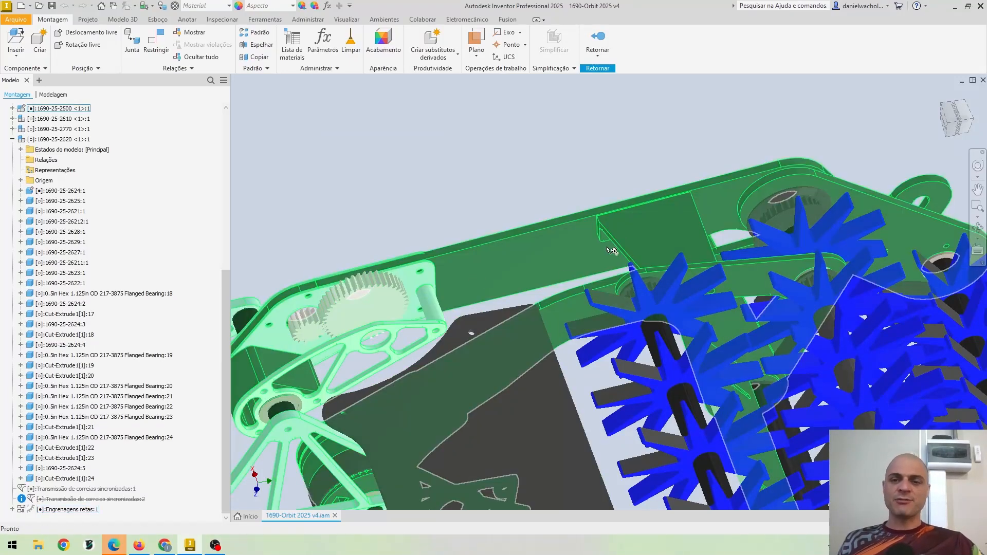
pyautogui.keyDown('shift'); pyautogui.moveTo(612, 251); pyautogui.dragTo(570, 285, button='middle'); pyautogui.keyUp('shift')
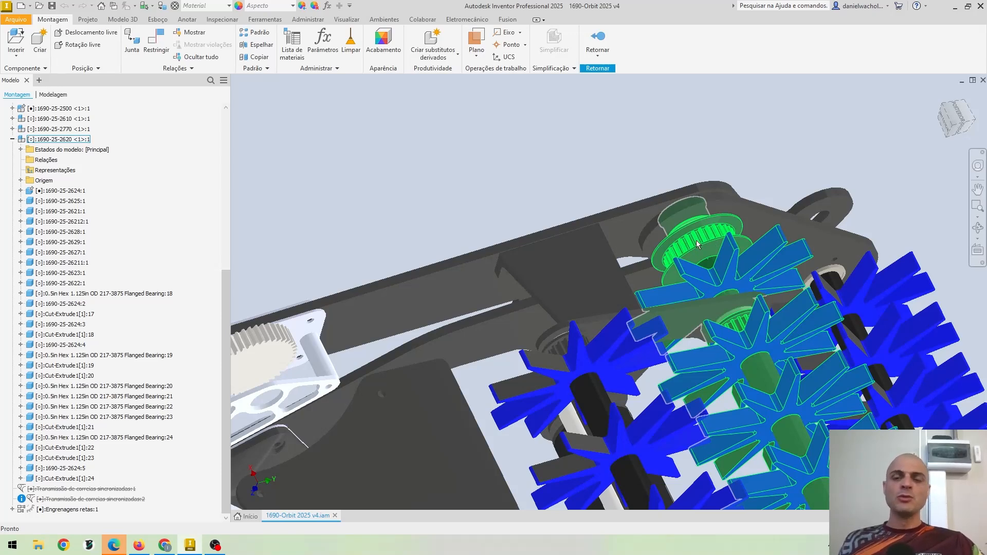
pyautogui.doubleClick(695, 245)
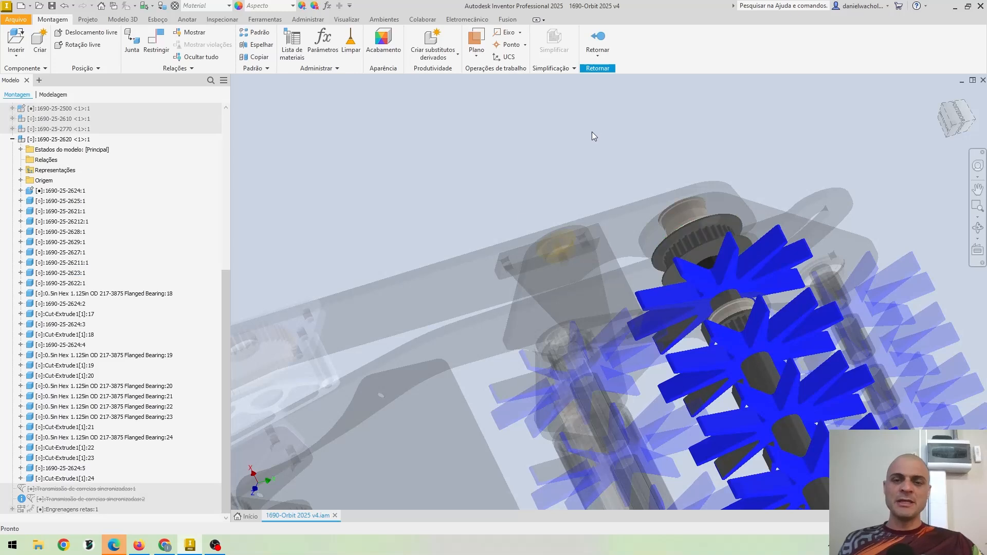
pyautogui.click(696, 234)
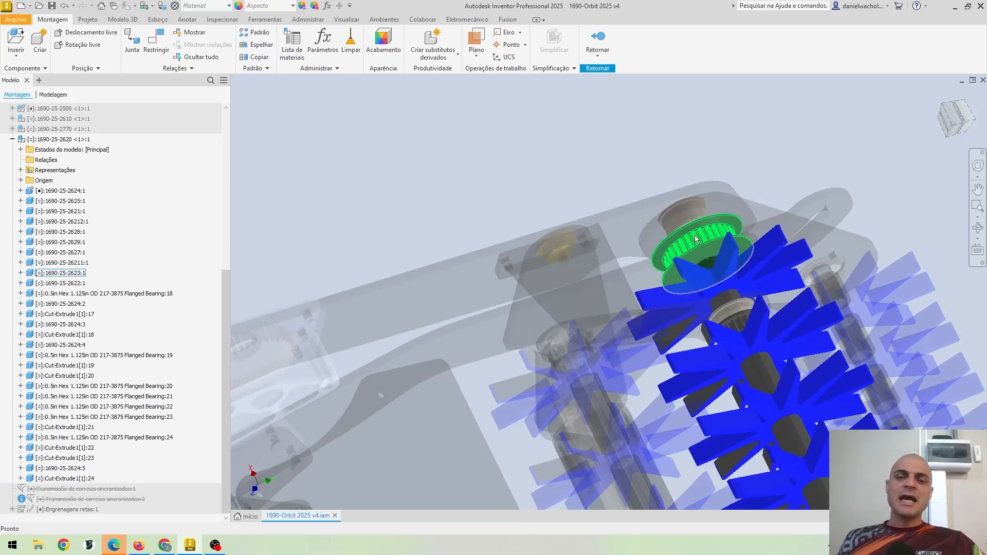
pyautogui.click(679, 238)
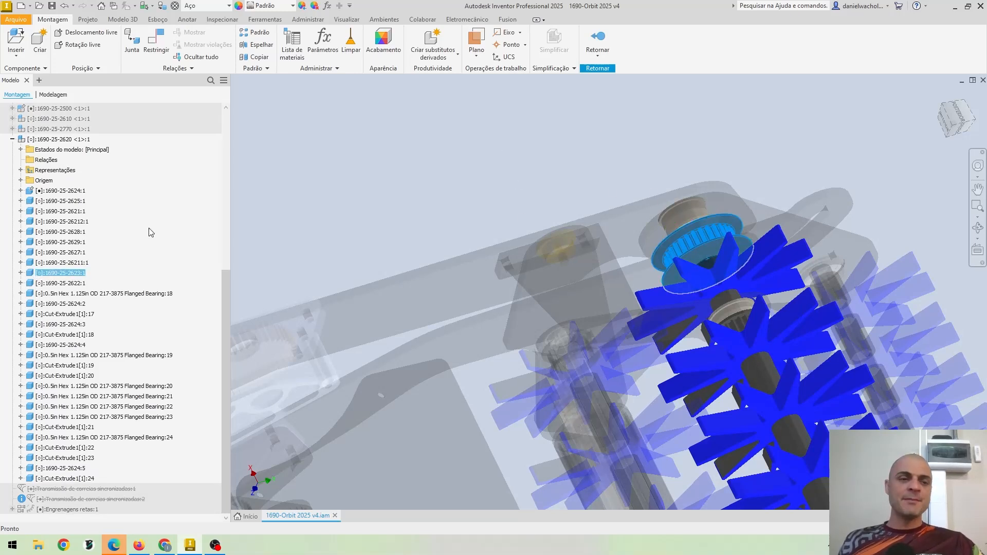
pyautogui.rightClick(65, 278)
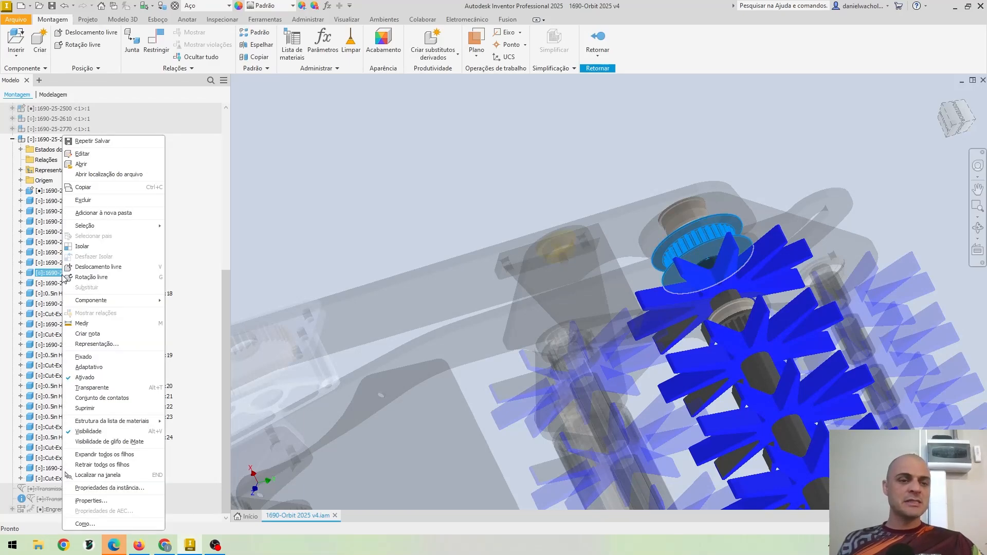
pyautogui.click(85, 408)
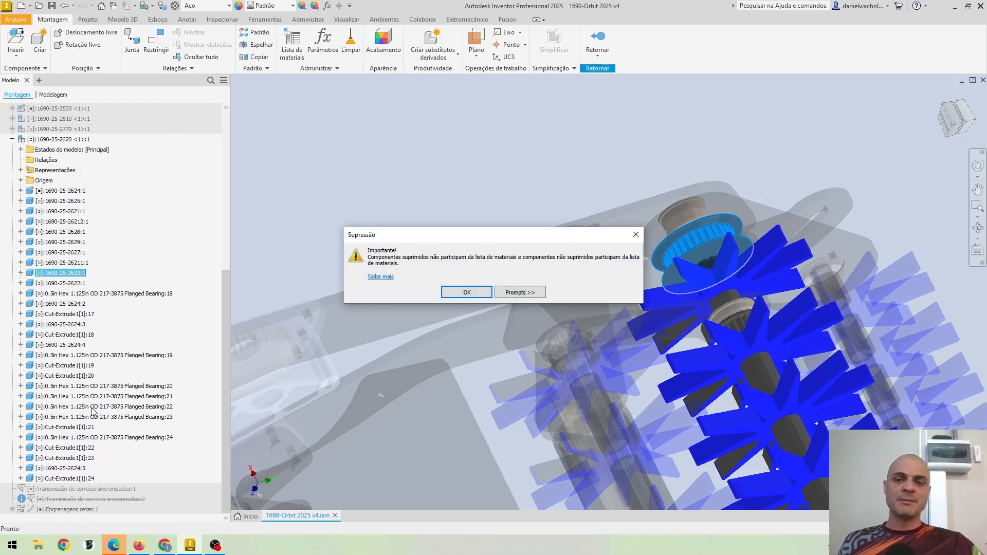
pyautogui.click(465, 293)
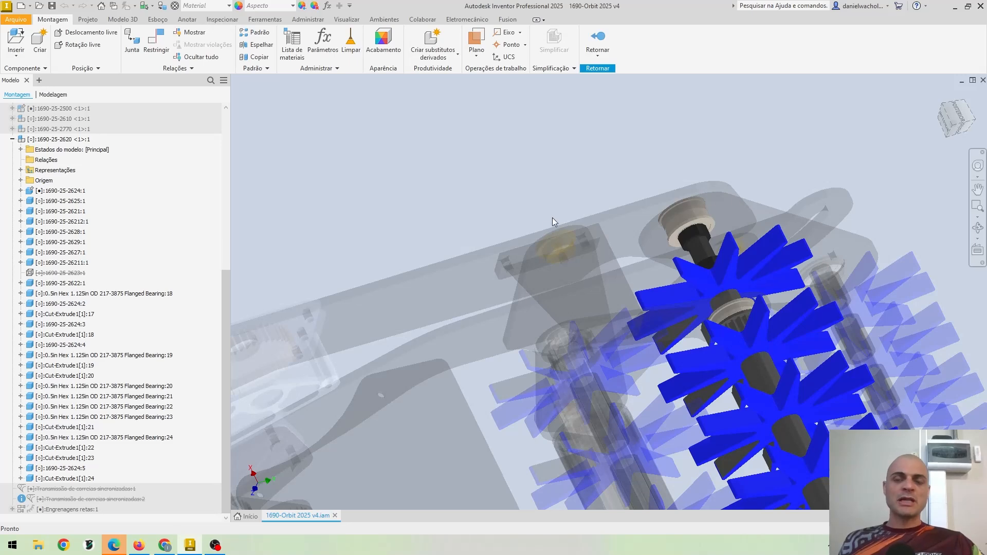
pyautogui.click(597, 39)
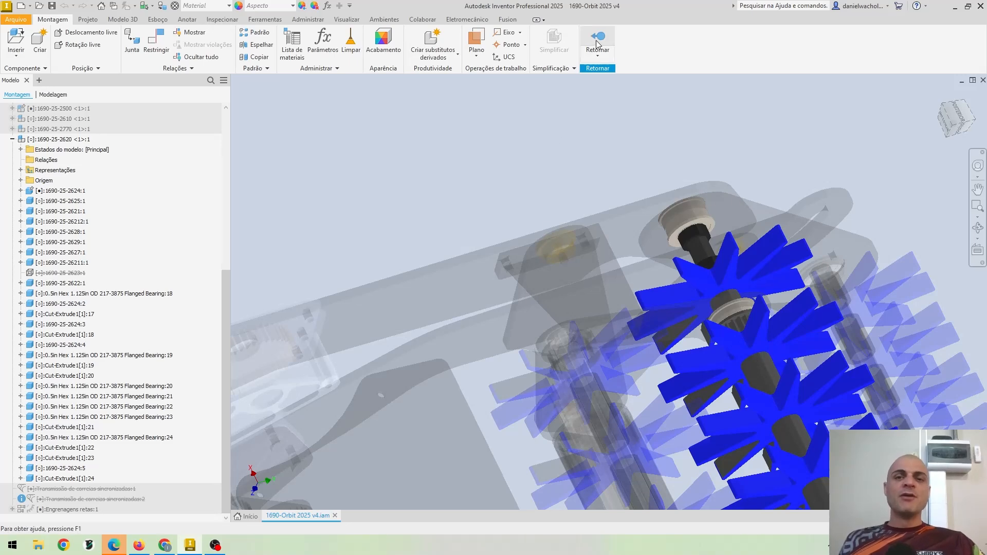
# Step: Start the synchronous belt component generator and browse its available belt types
pyautogui.moveTo(511, 206); pyautogui.dragTo(623, 185, button='middle')
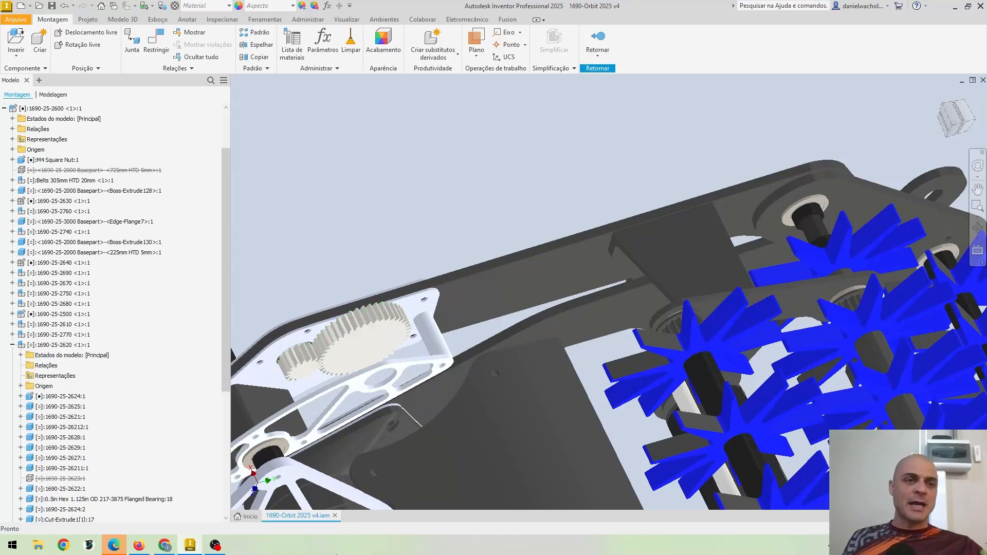
pyautogui.click(88, 21)
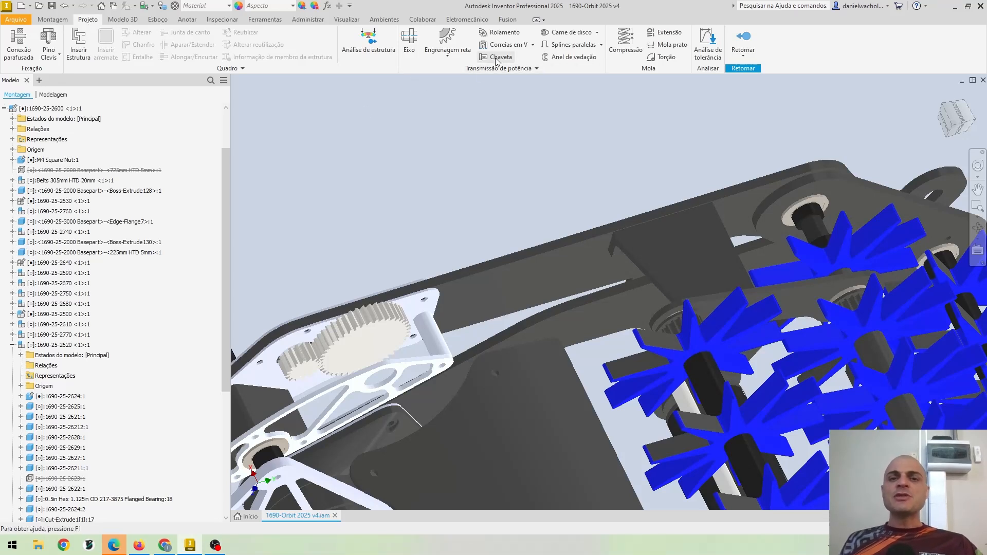
pyautogui.click(534, 46)
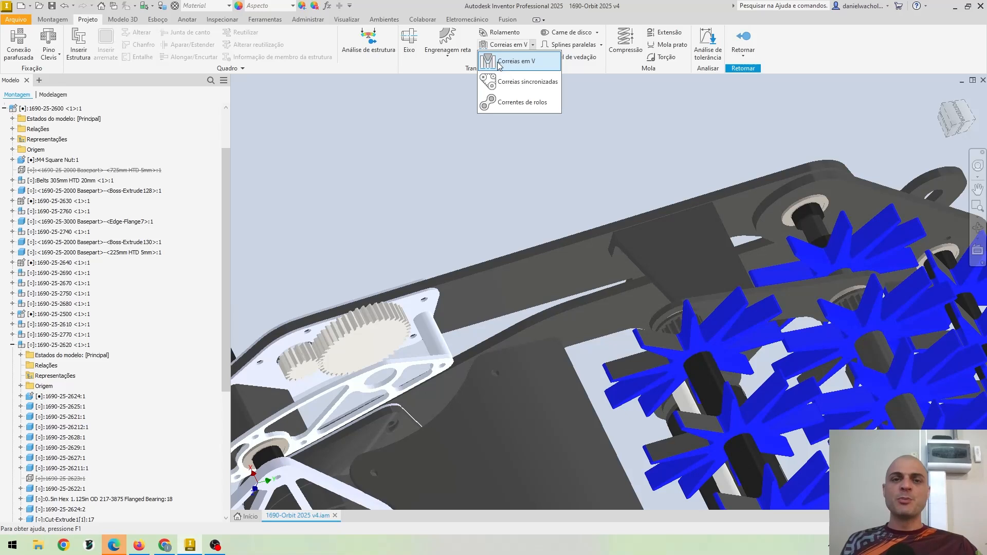
pyautogui.click(510, 86)
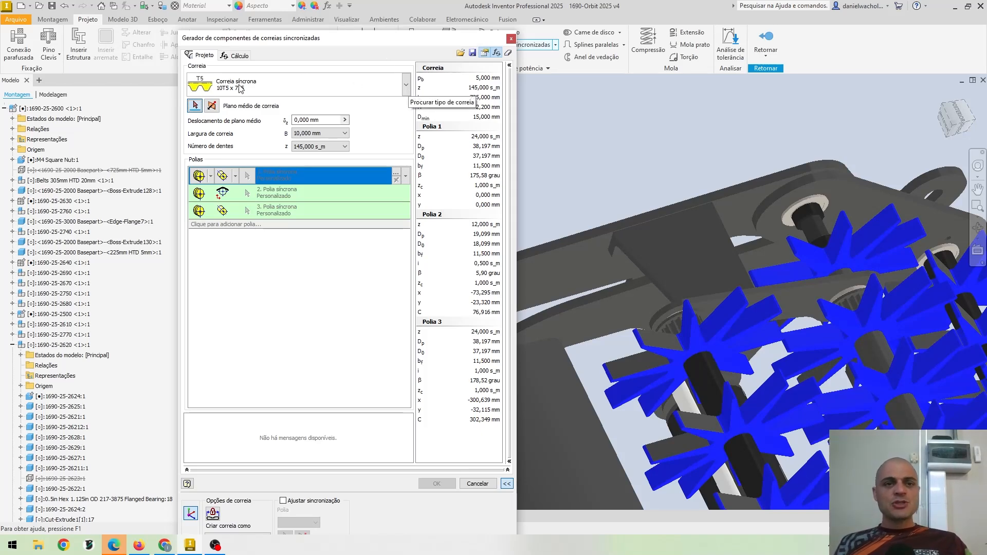
pyautogui.click(405, 86)
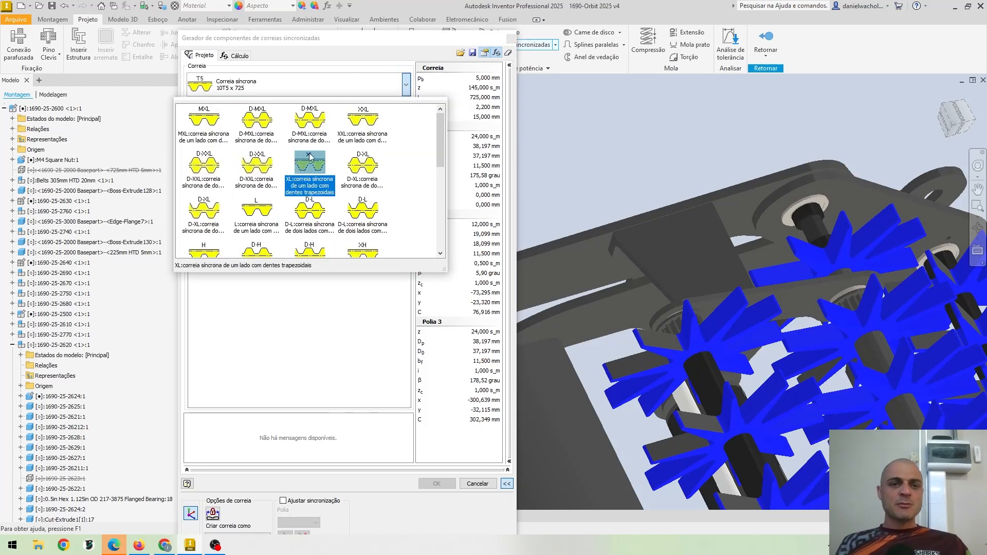
pyautogui.scroll(-3, 309, 156)
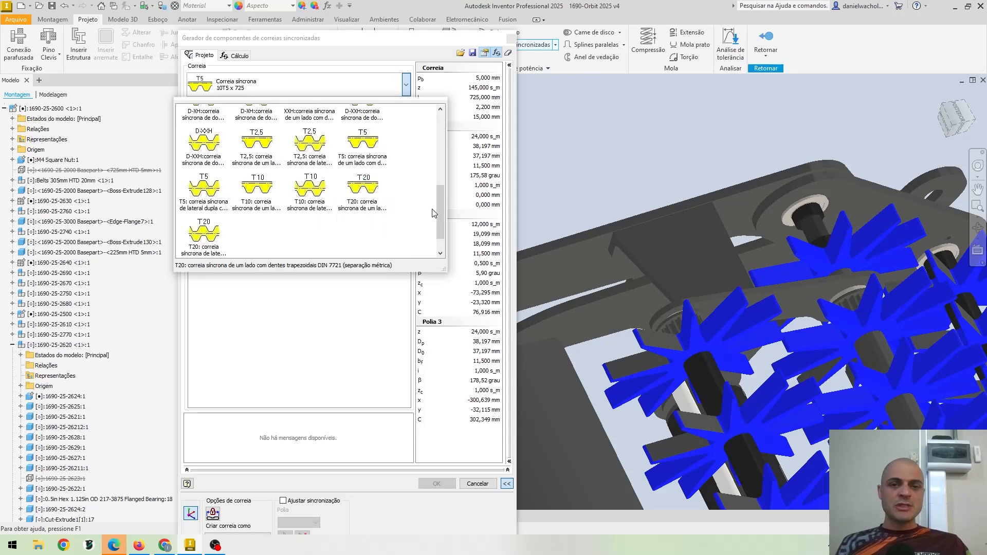
pyautogui.scroll(4, 433, 213)
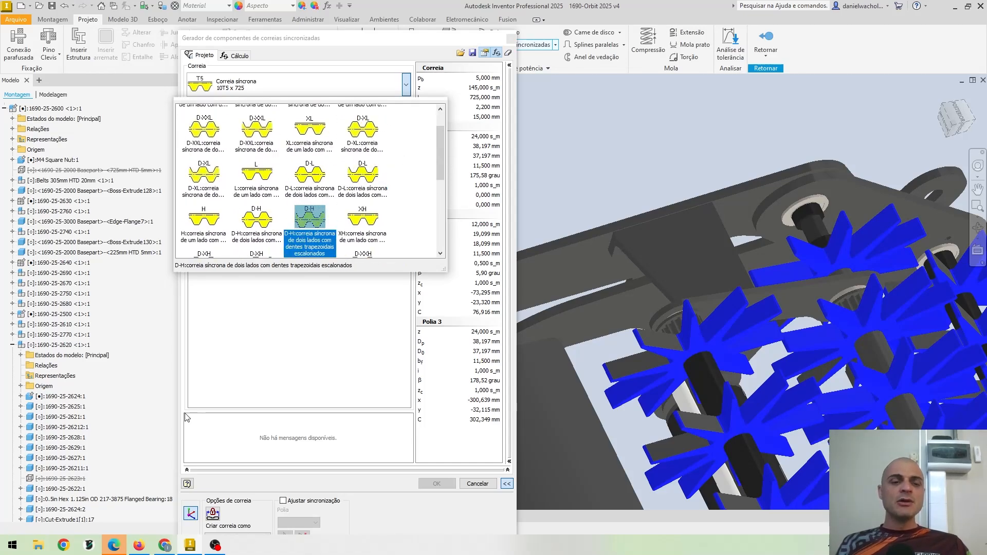
# Step: Switch to Chrome, check the 5M designation of the 725mm X 9mm belt, and open the Correia HTD Synchrobelt 5M page
pyautogui.click(164, 544)
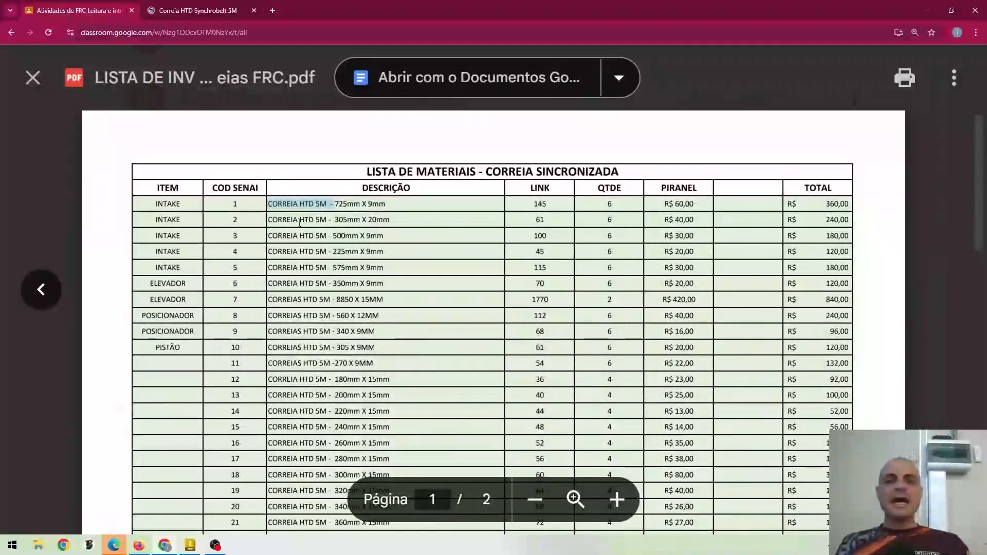
pyautogui.click(324, 203)
pyautogui.doubleClick(322, 203)
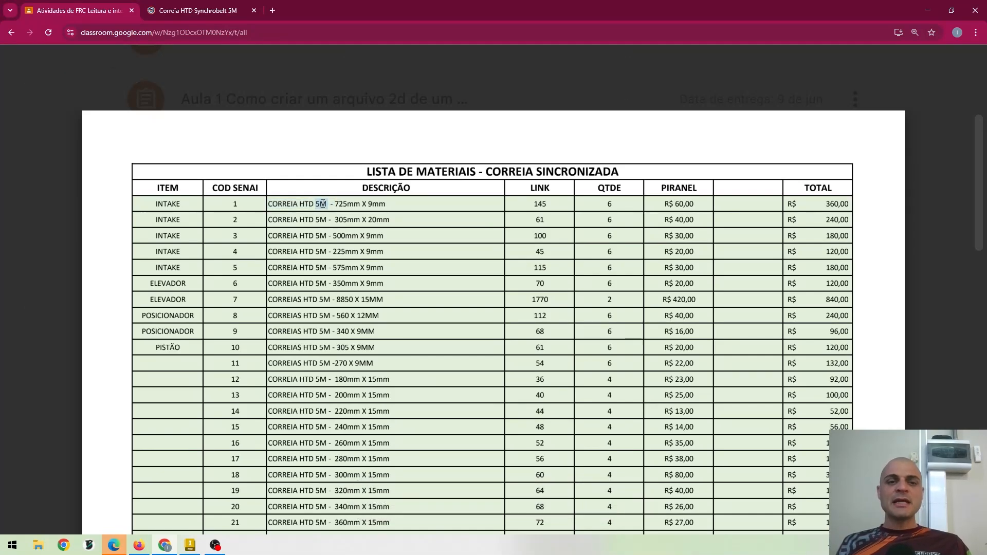
pyautogui.click(215, 16)
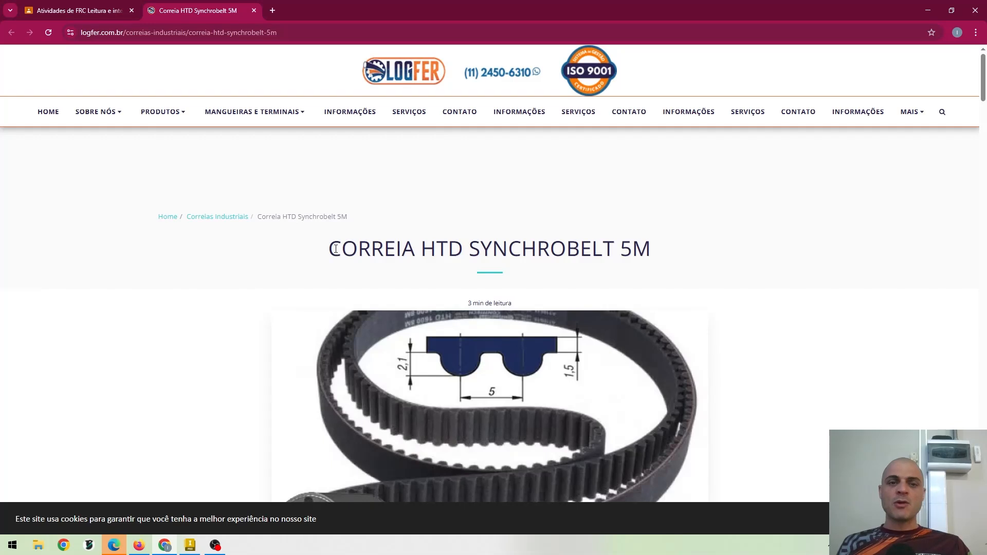
# Step: Check the belt page's title, switch back to Inventor, and choose the single-sided T5 synchronous belt type
pyautogui.moveTo(335, 249); pyautogui.dragTo(661, 244)
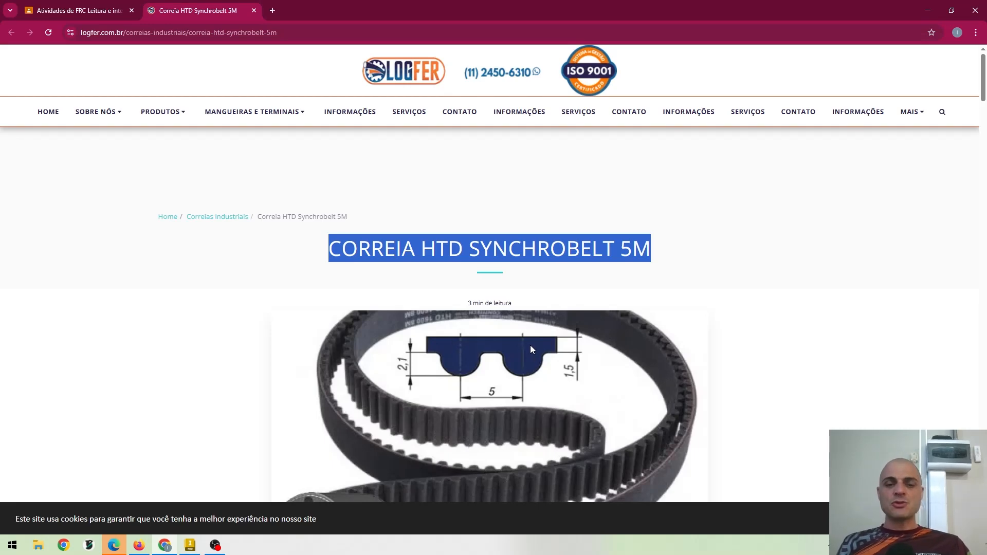
pyautogui.click(190, 544)
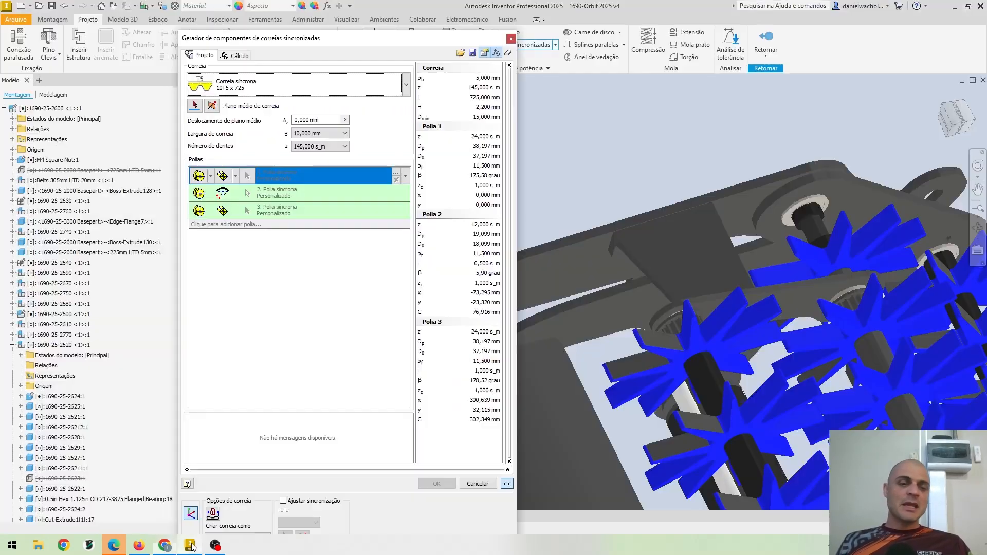
pyautogui.click(250, 81)
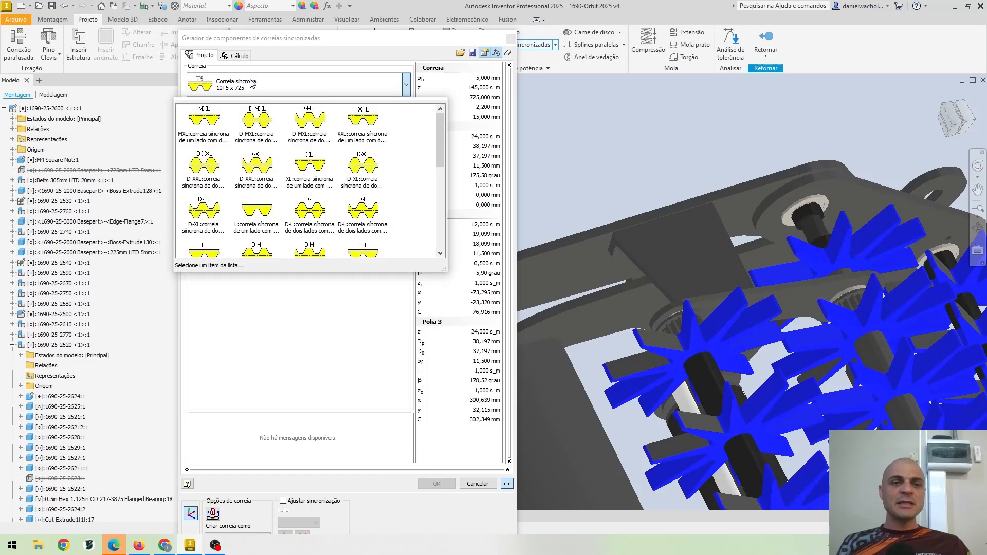
pyautogui.scroll(-3, 206, 233)
pyautogui.moveTo(441, 169); pyautogui.dragTo(441, 145)
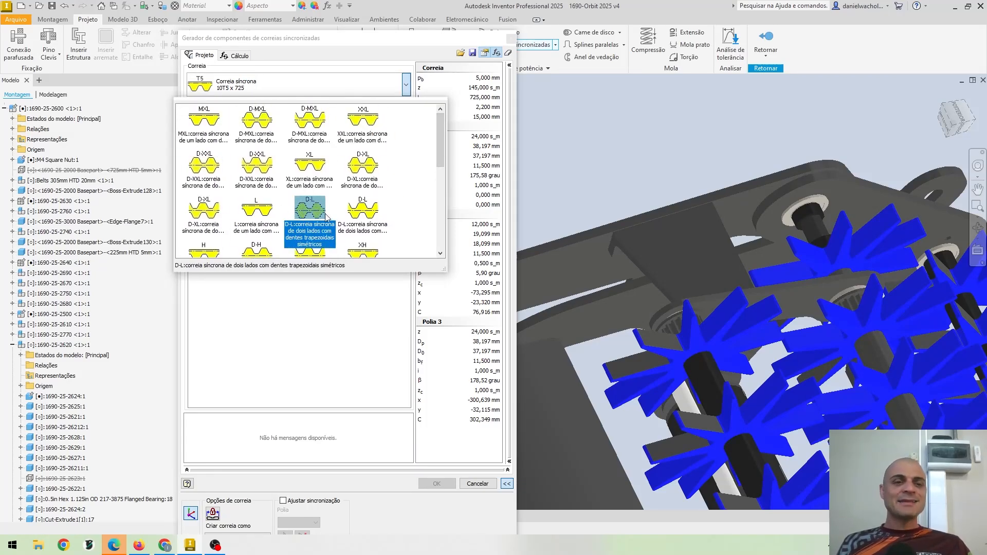
pyautogui.scroll(-1, 324, 215)
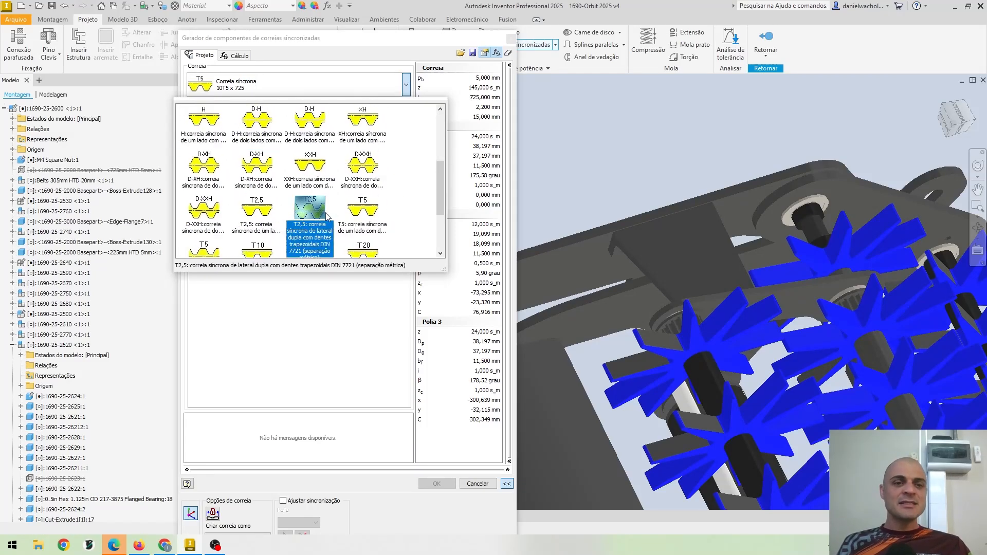
pyautogui.click(364, 215)
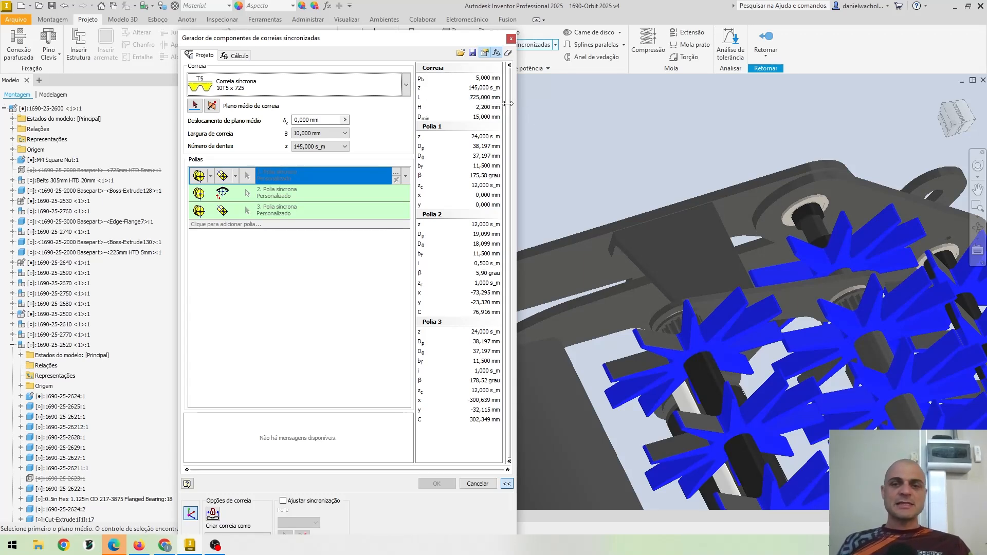
# Step: Move the belt generator dialog clear of the gearbox and pick the large gear's flat face as the belt's mid plane
pyautogui.moveTo(687, 205); pyautogui.dragTo(859, 179, button='middle')
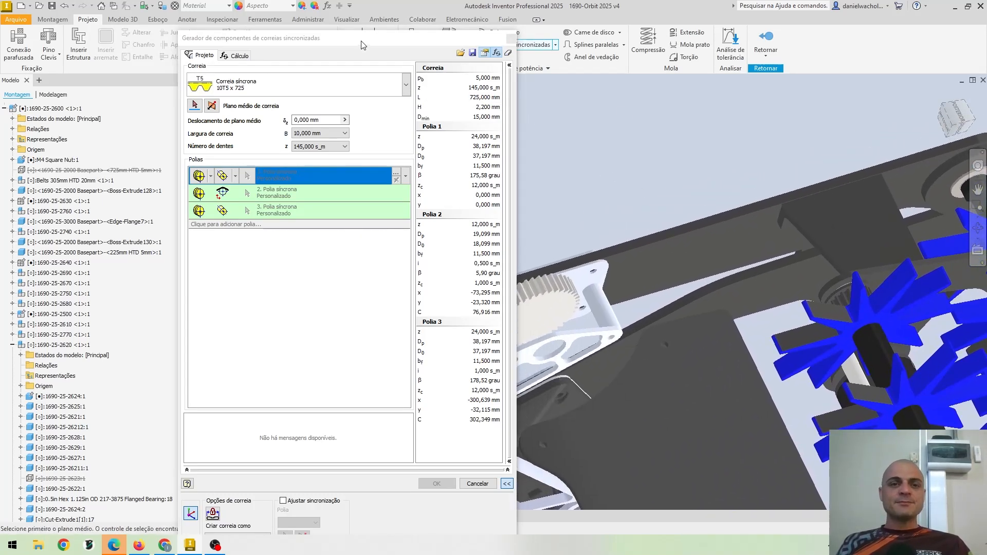
pyautogui.moveTo(361, 43); pyautogui.dragTo(261, 68)
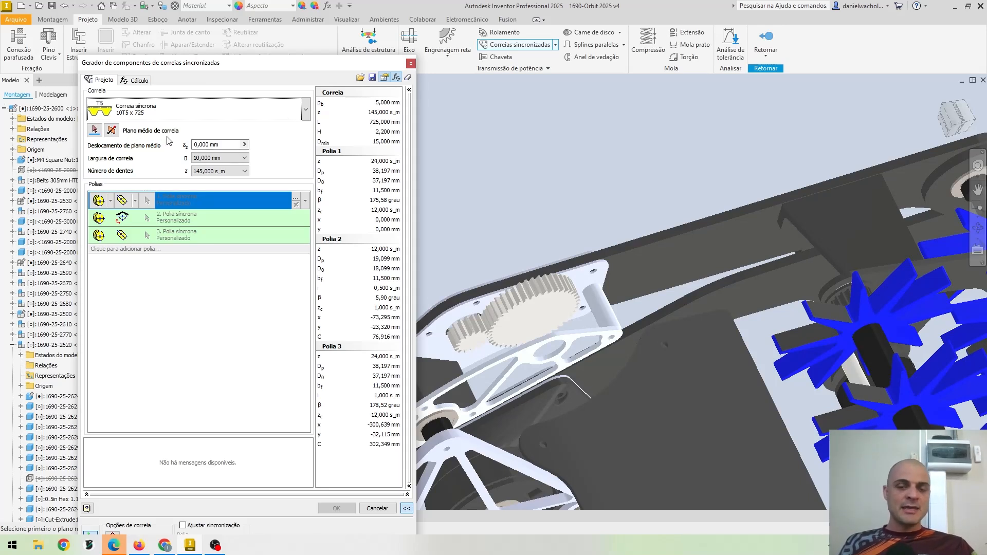
pyautogui.keyDown('shift'); pyautogui.moveTo(585, 246); pyautogui.dragTo(702, 226, button='middle'); pyautogui.keyUp('shift')
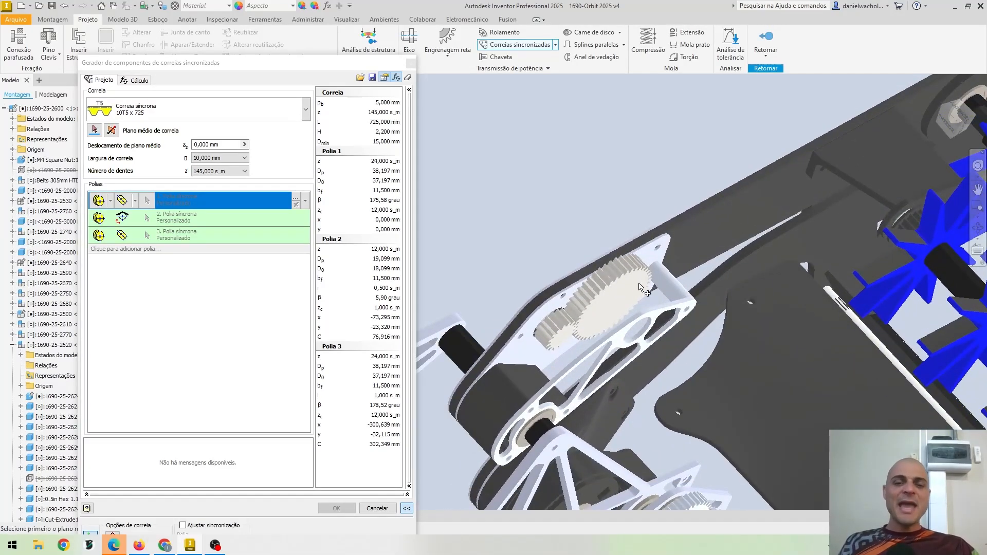
pyautogui.moveTo(640, 287); pyautogui.dragTo(607, 196, button='middle')
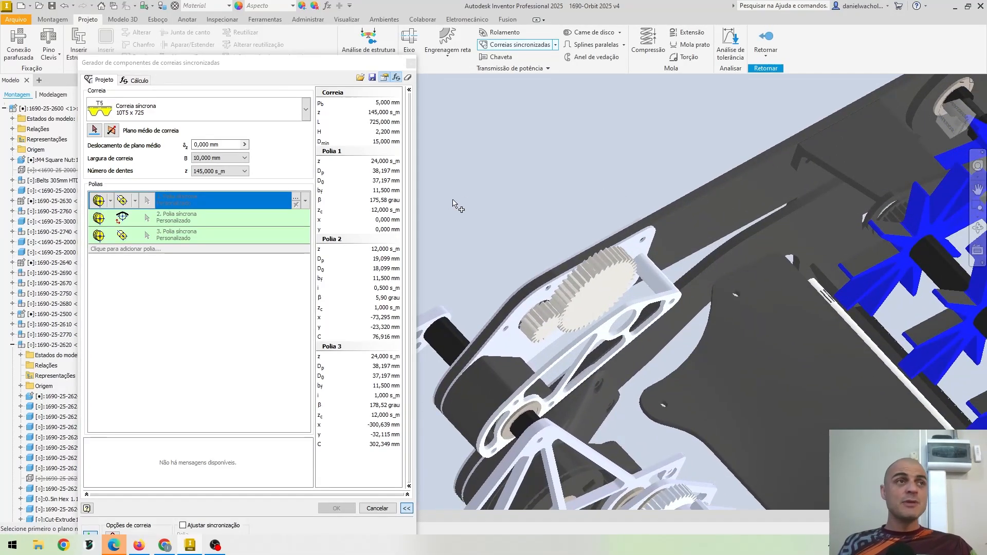
pyautogui.click(95, 131)
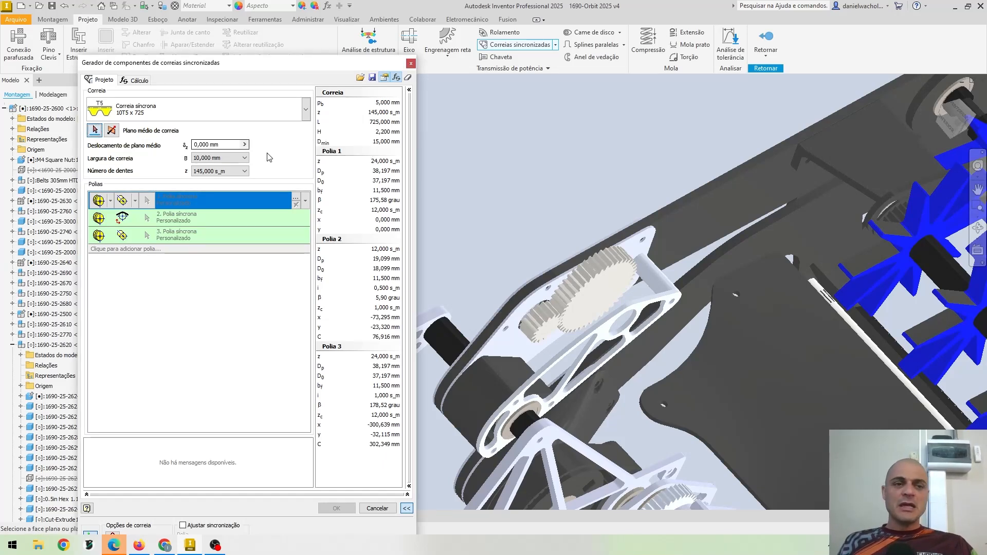
pyautogui.click(602, 299)
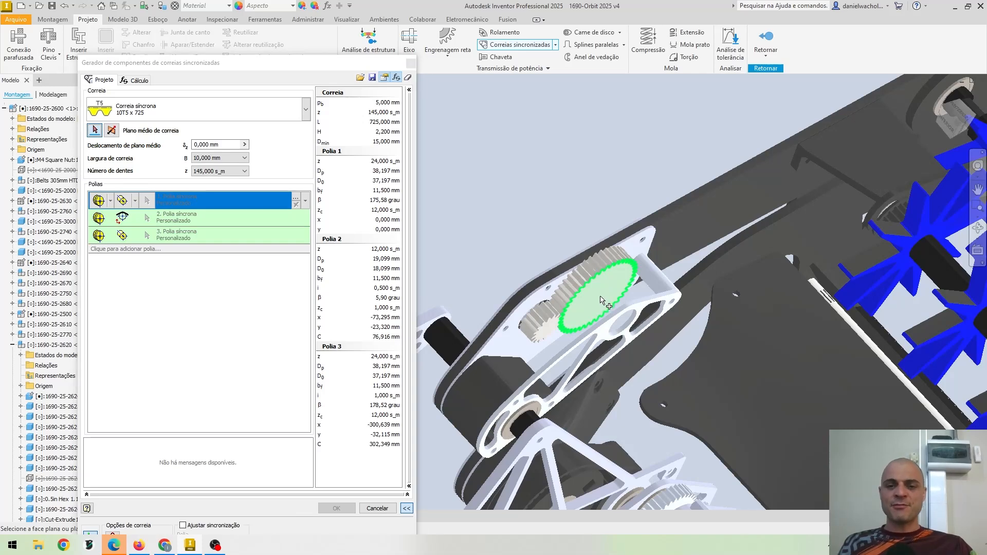
# Step: Offset the belt's mid plane about 7.5 mm outward from the gear face, bringing the first pulley's flange close to the gear
pyautogui.keyDown('shift'); pyautogui.moveTo(693, 218); pyautogui.dragTo(622, 287, button='middle'); pyautogui.keyUp('shift')
pyautogui.scroll(3, 623, 289)
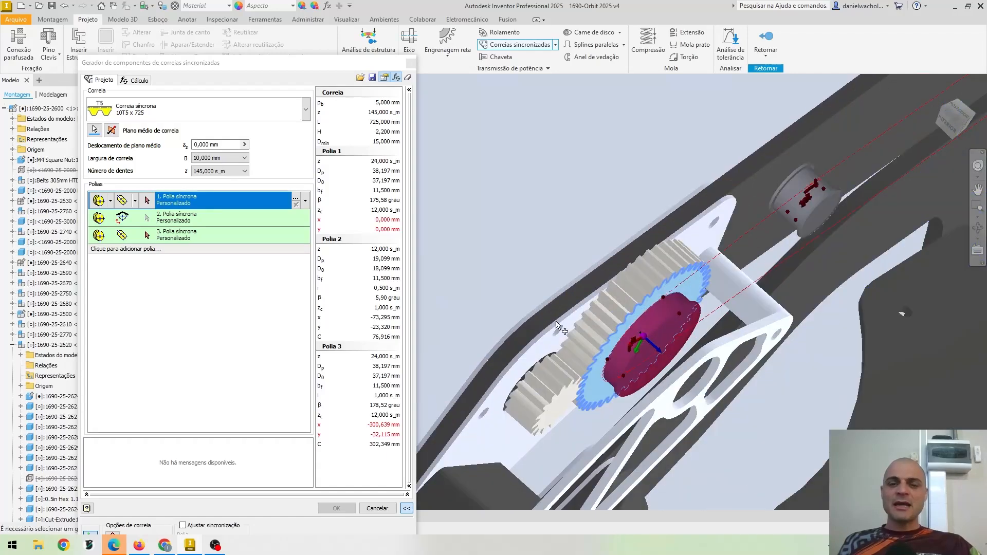
pyautogui.keyDown('shift'); pyautogui.moveTo(585, 331); pyautogui.dragTo(637, 345, button='middle'); pyautogui.keyUp('shift')
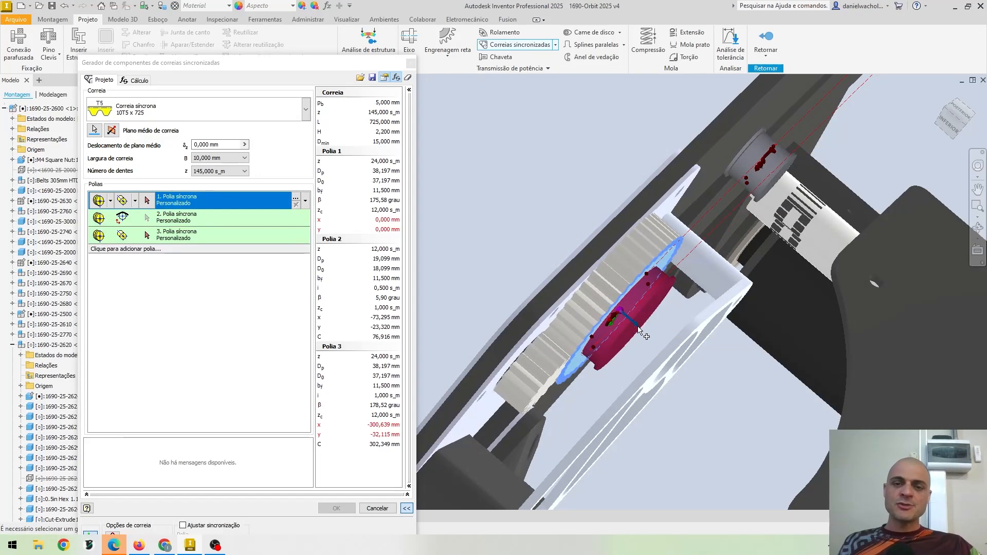
pyautogui.scroll(-3, 637, 332)
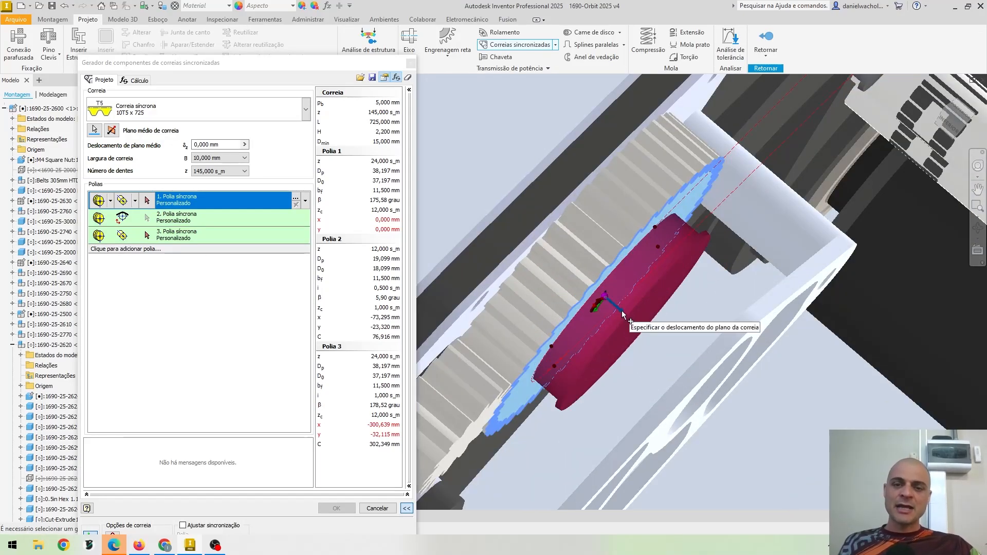
pyautogui.moveTo(622, 312); pyautogui.dragTo(670, 361)
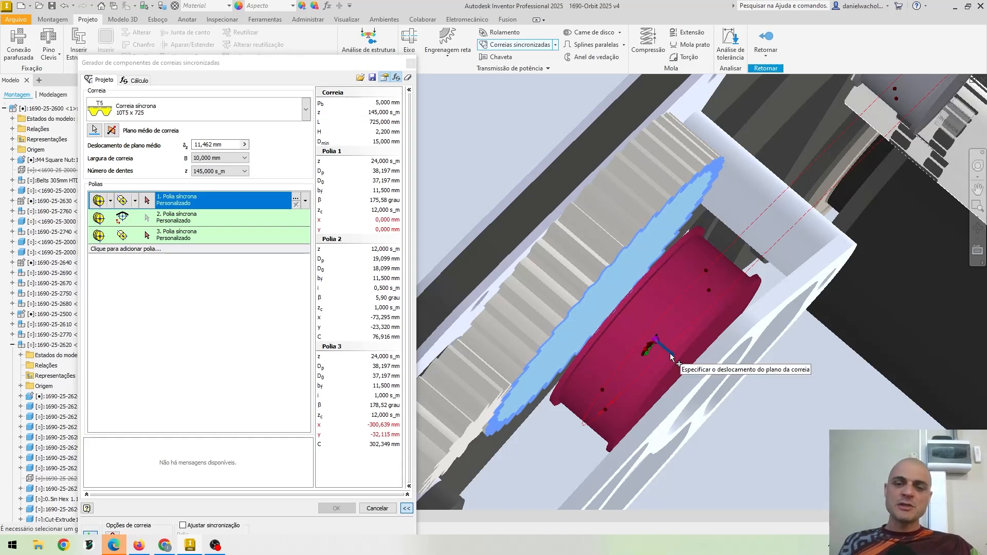
pyautogui.moveTo(670, 353); pyautogui.dragTo(659, 347)
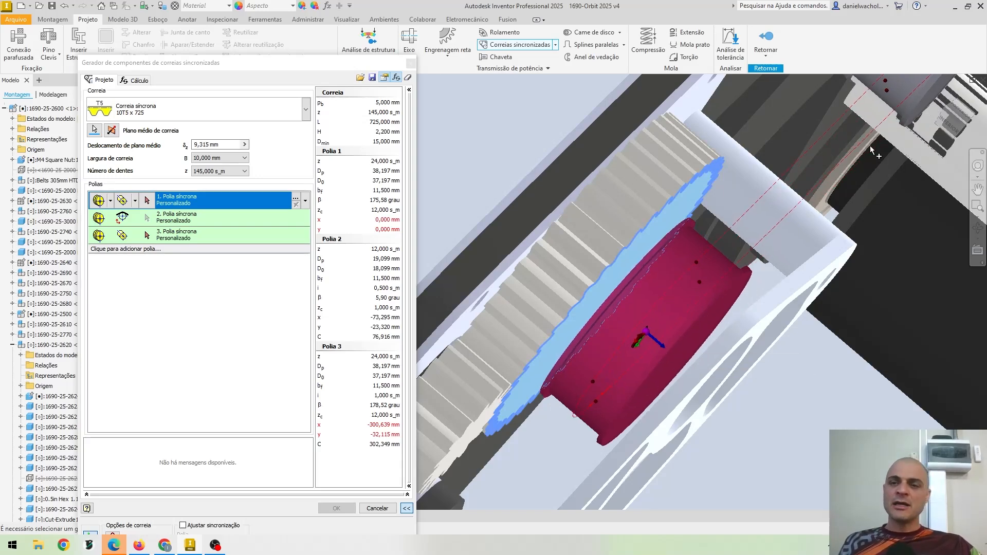
pyautogui.click(951, 124)
pyautogui.scroll(10, 638, 192)
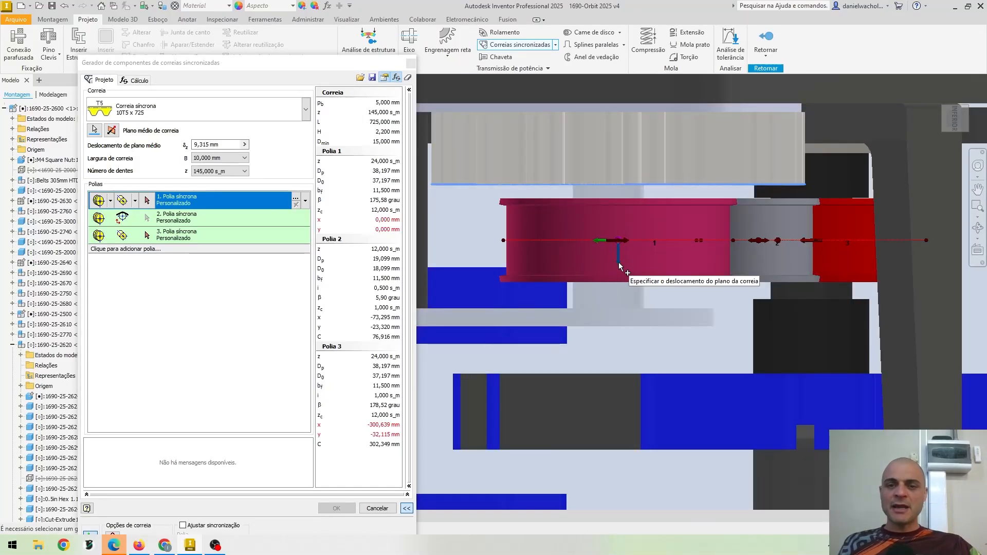
pyautogui.moveTo(616, 271); pyautogui.dragTo(617, 253)
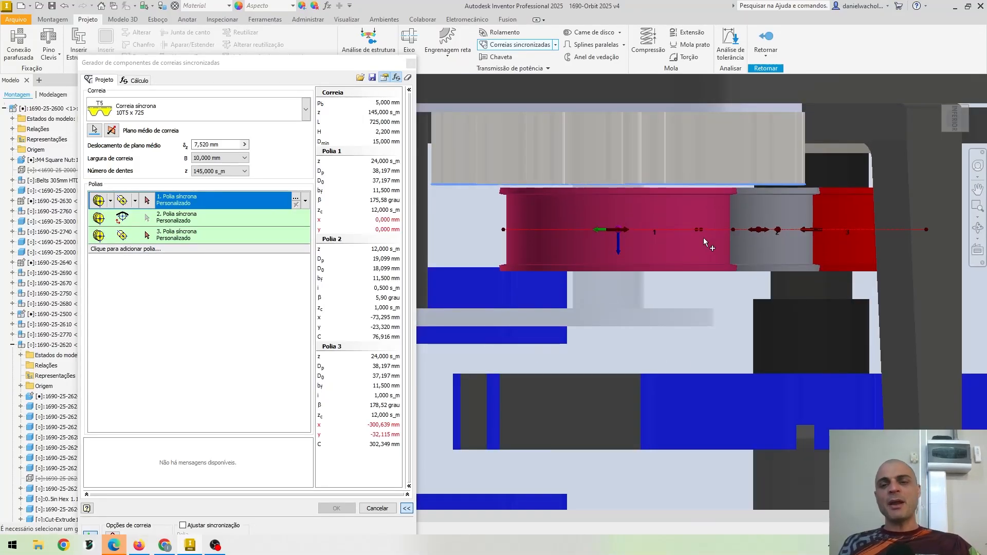
# Step: Set pulley 1 to a fixed position by selected geometry and pick the white side plate's round bore as its axis
pyautogui.scroll(-2, 703, 237)
pyautogui.keyDown('shift'); pyautogui.moveTo(697, 227); pyautogui.dragTo(628, 204, button='middle'); pyautogui.keyUp('shift')
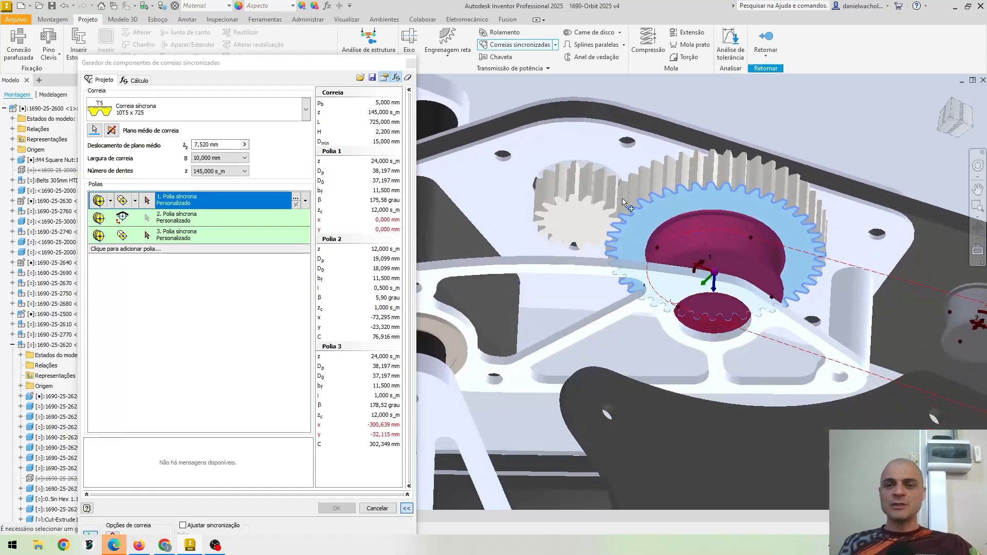
pyautogui.click(943, 115)
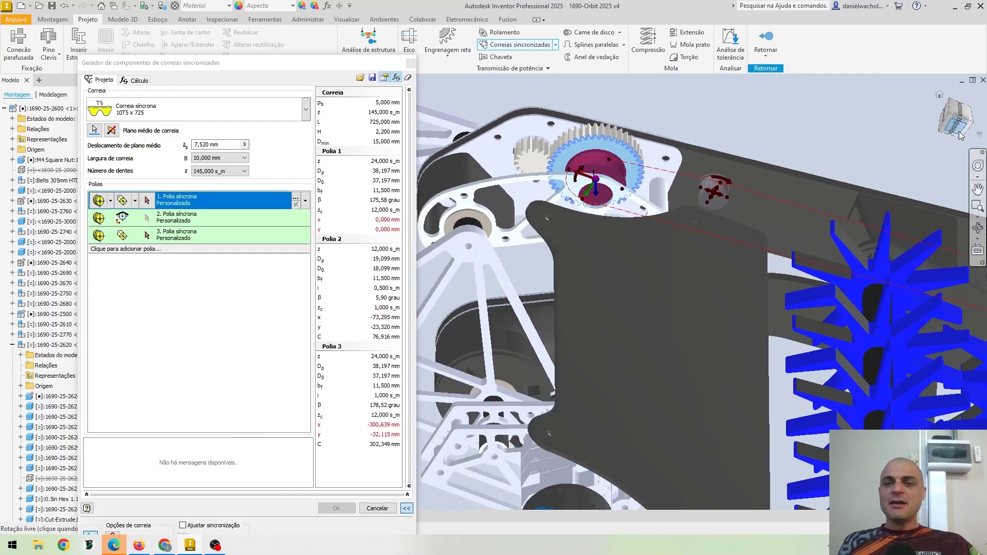
pyautogui.click(943, 110)
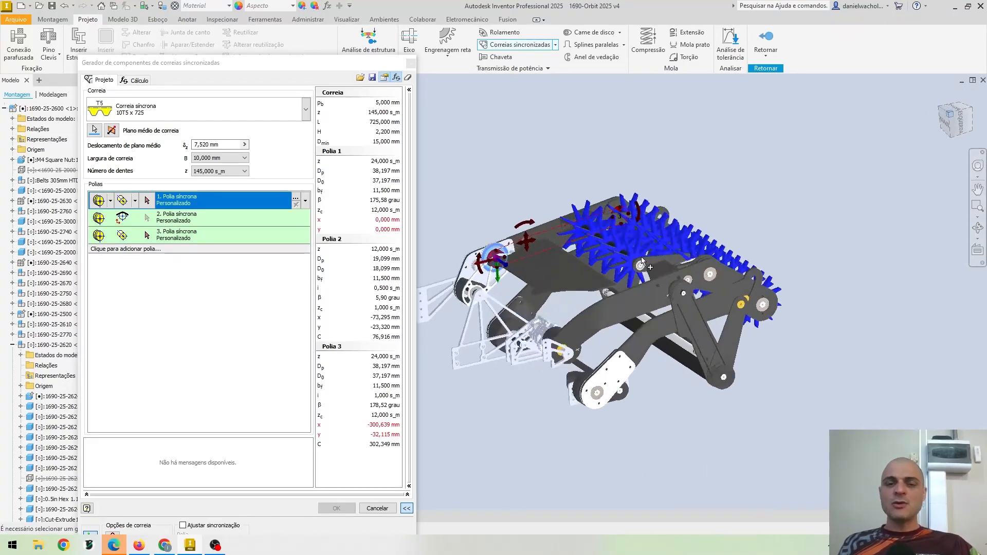
pyautogui.scroll(3, 518, 218)
pyautogui.moveTo(535, 229); pyautogui.dragTo(664, 217, button='middle')
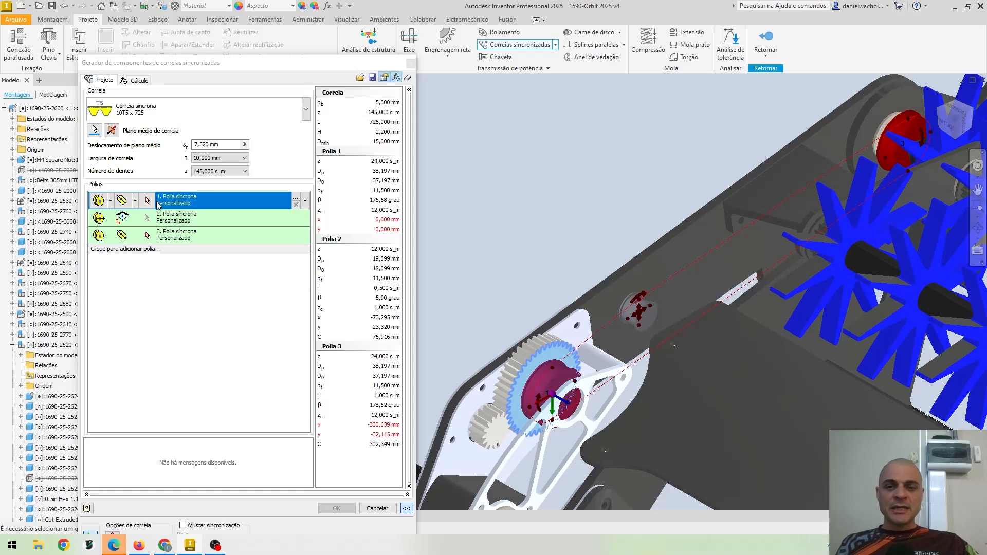
pyautogui.scroll(2, 585, 417)
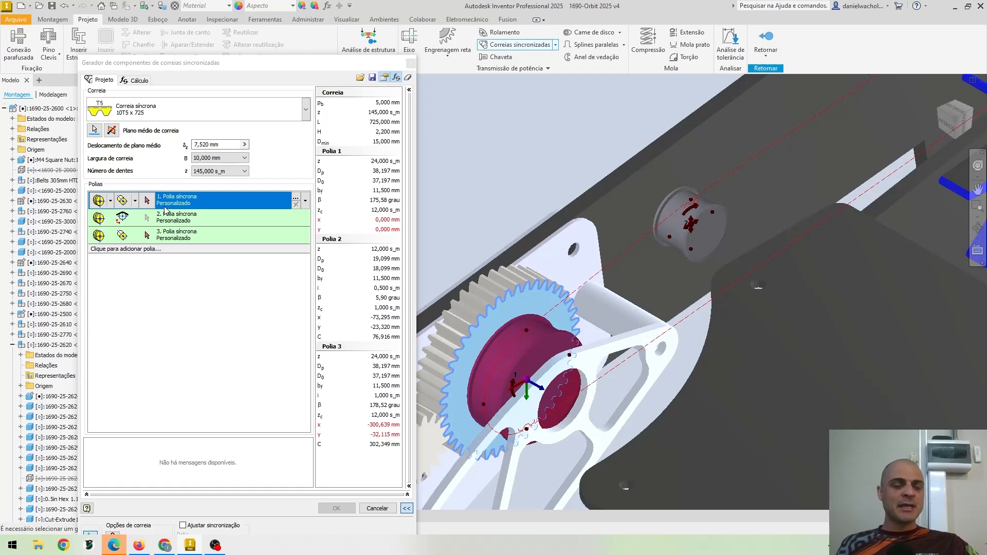
pyautogui.click(135, 201)
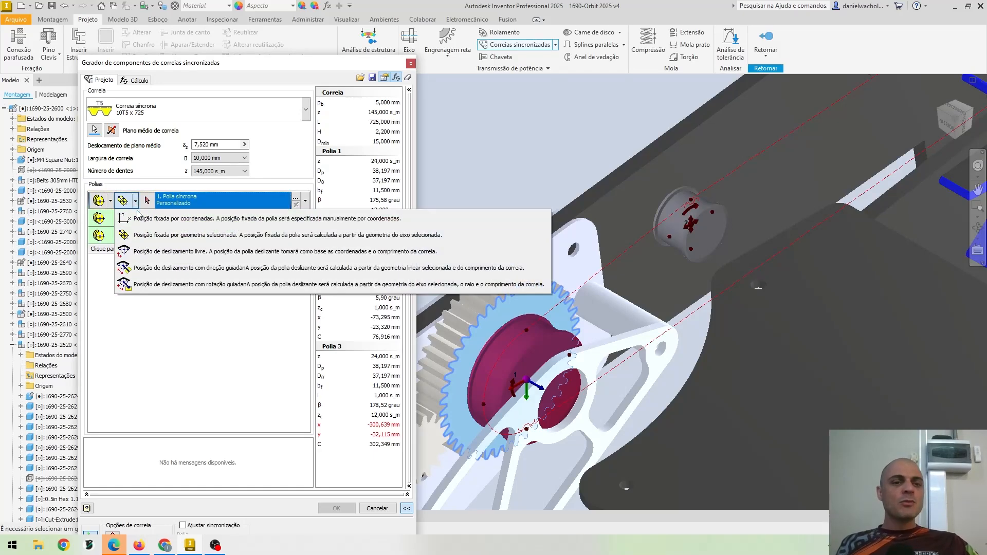
pyautogui.click(145, 239)
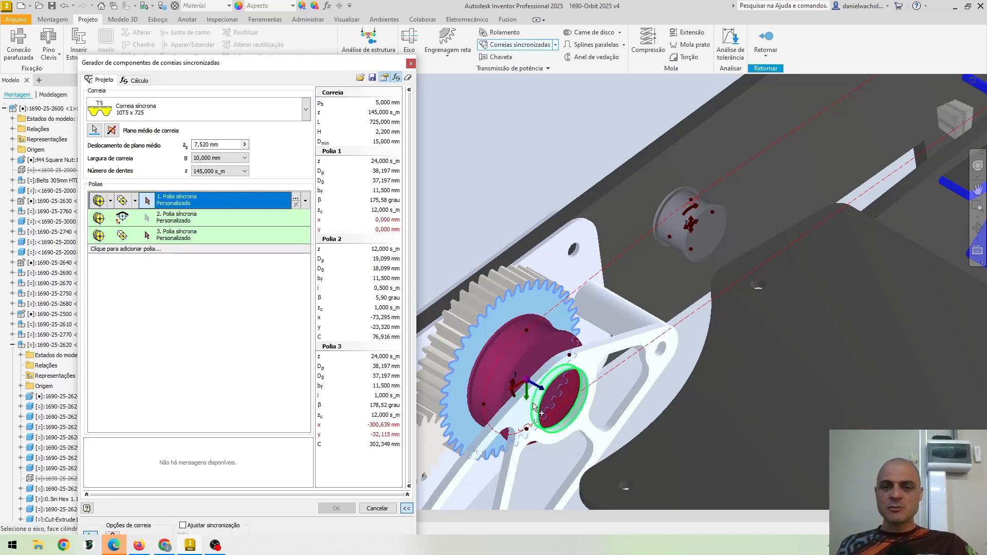
pyautogui.click(575, 419)
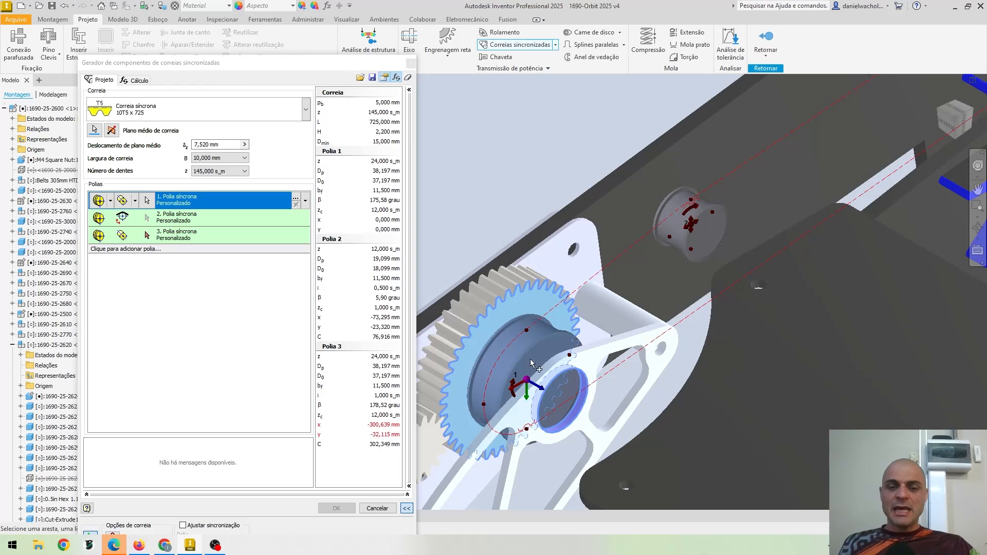
# Step: Reselect pulley 1's axis geometry using the tip face of a tooth on the large gear
pyautogui.moveTo(507, 366)
pyautogui.keyDown('shift'); pyautogui.mouseDown(button='middle')
pyautogui.moveTo(479, 355)
pyautogui.moveTo(508, 351)
pyautogui.mouseUp(button='middle'); pyautogui.keyUp('shift')
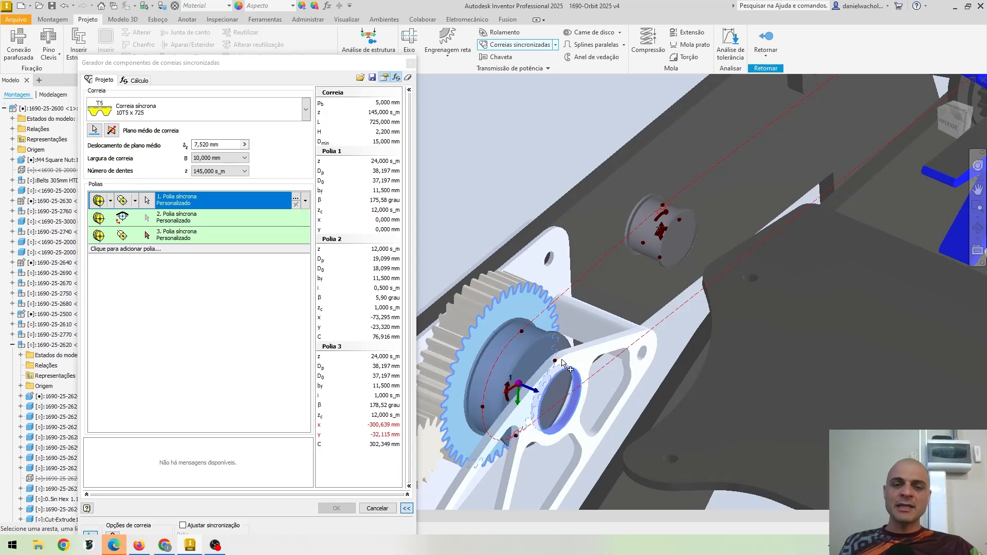
pyautogui.click(149, 200)
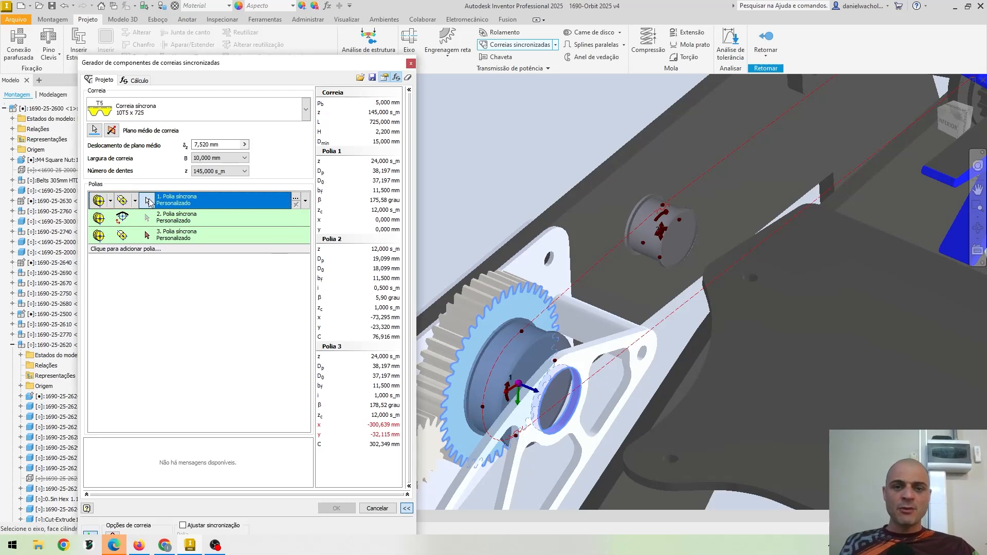
pyautogui.scroll(5, 442, 411)
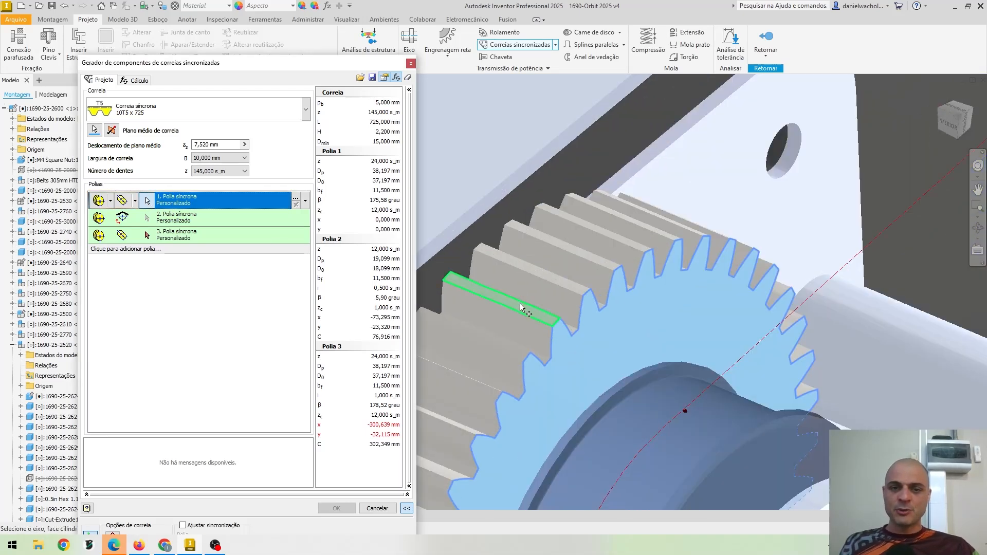
pyautogui.click(519, 305)
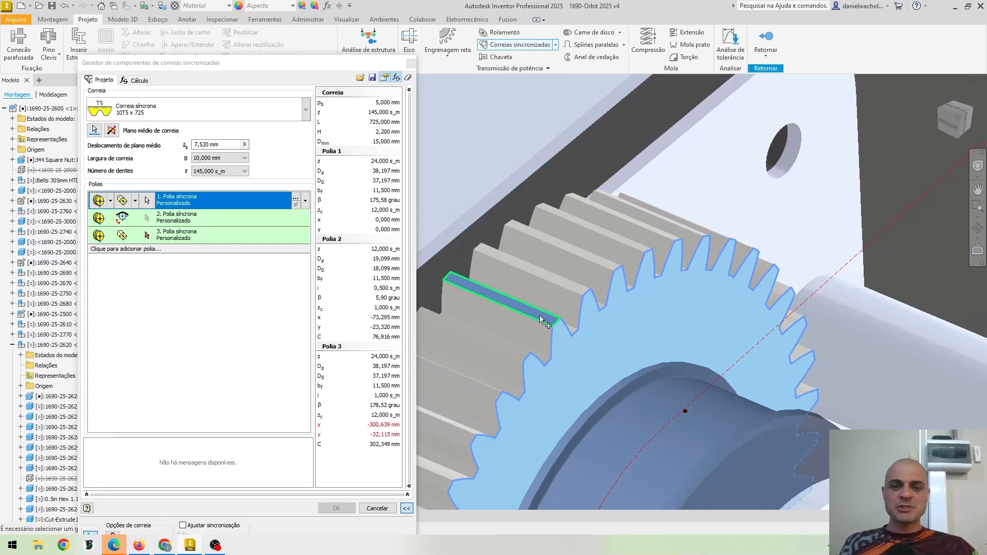
pyautogui.scroll(-5, 565, 359)
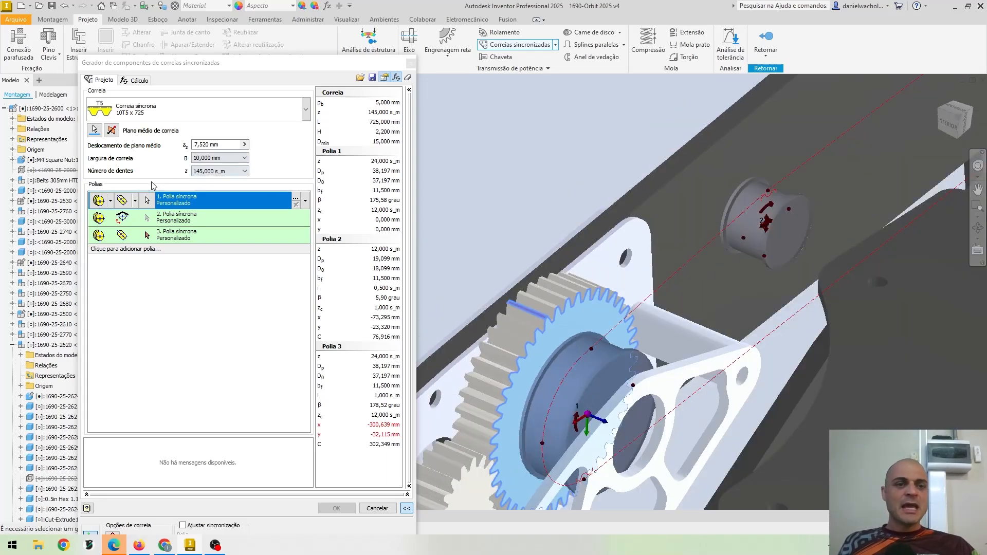
# Step: Change pulley 1's positioning to free sliding position and try picking its centre handle in the model
pyautogui.click(135, 201)
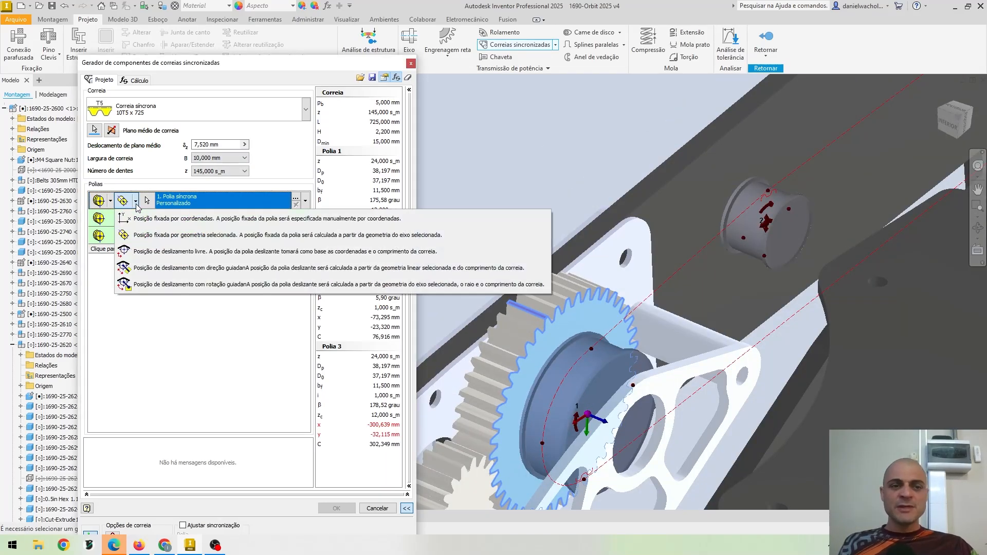
pyautogui.click(139, 253)
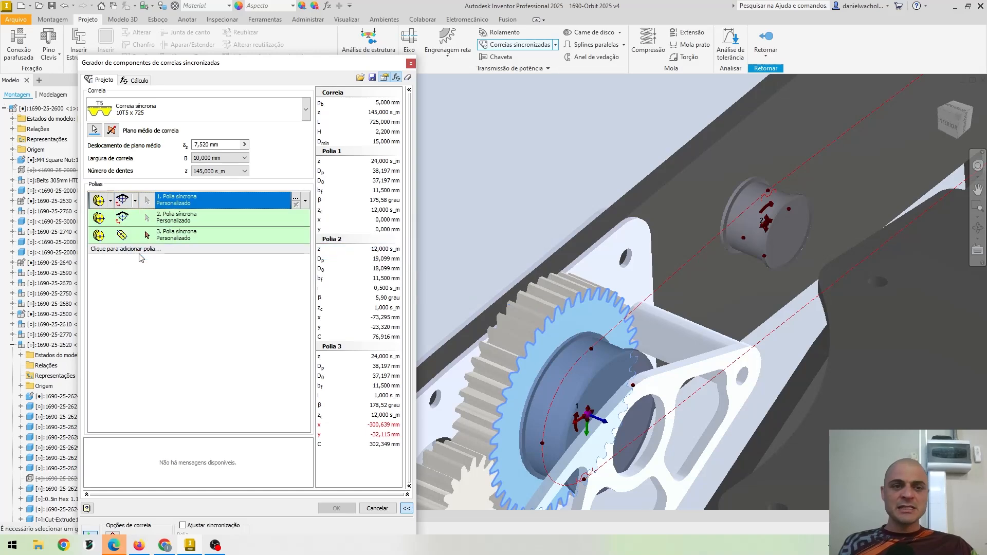
pyautogui.click(586, 434)
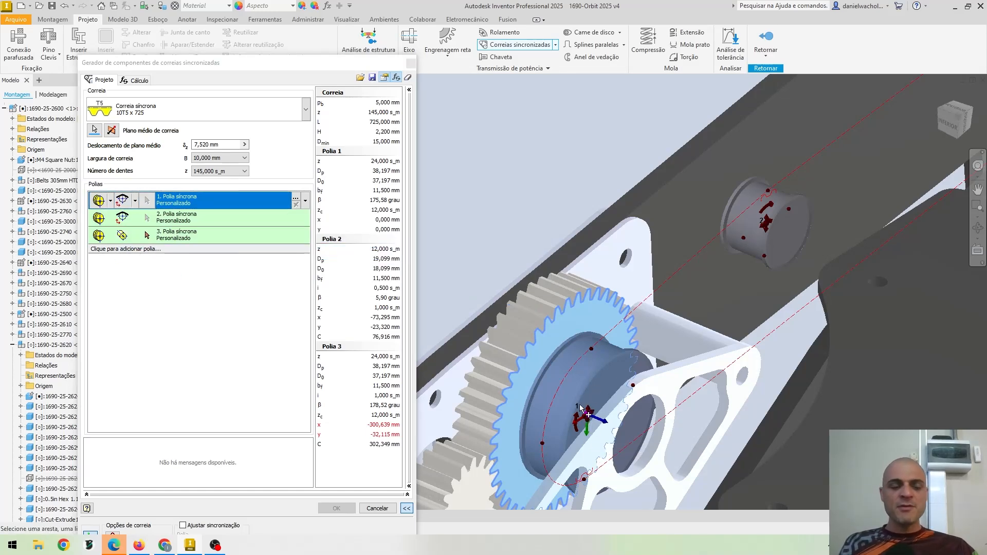
# Step: Restart the synchronous belt generator with the large gear's face as the belt plane and offset the mid plane about 8.9 mm outward
pyautogui.keyDown('shift'); pyautogui.moveTo(545, 373); pyautogui.dragTo(610, 391, button='middle'); pyautogui.keyUp('shift')
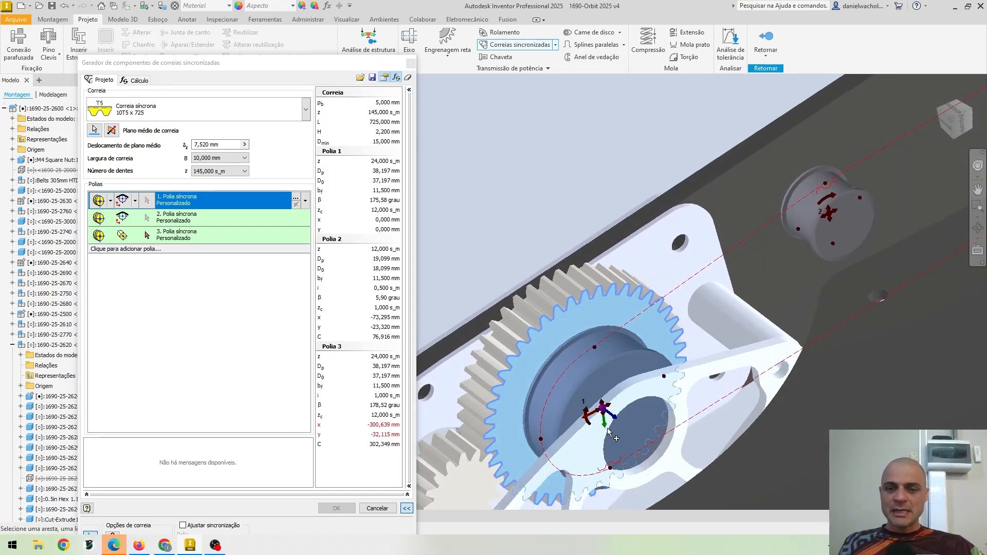
pyautogui.keyDown('shift'); pyautogui.moveTo(538, 372); pyautogui.dragTo(540, 355, button='middle'); pyautogui.keyUp('shift')
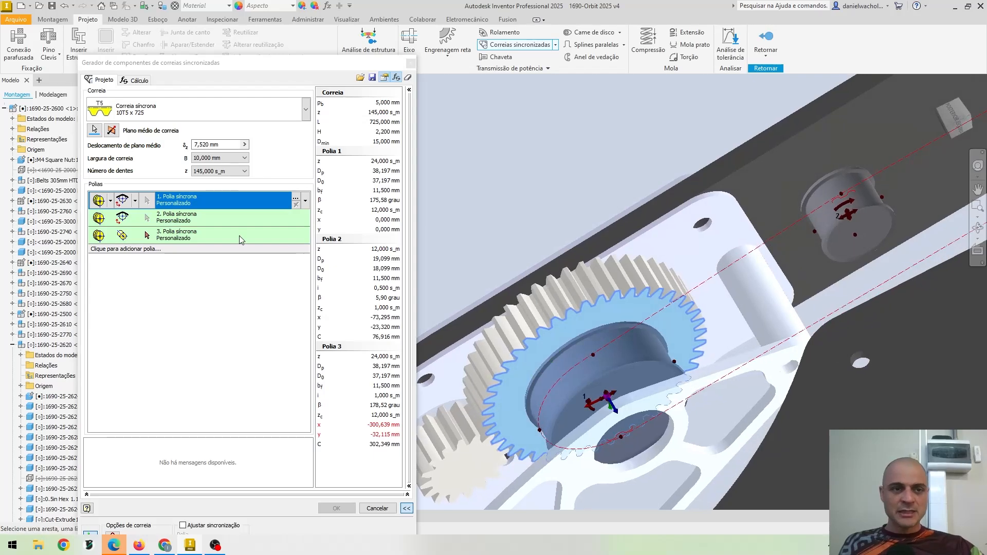
pyautogui.press('Escape')
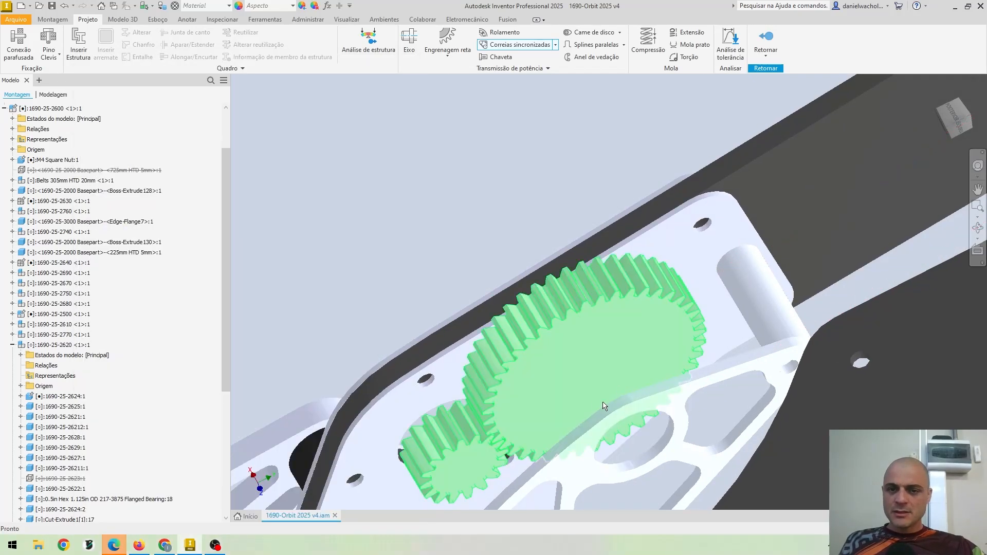
pyautogui.click(506, 50)
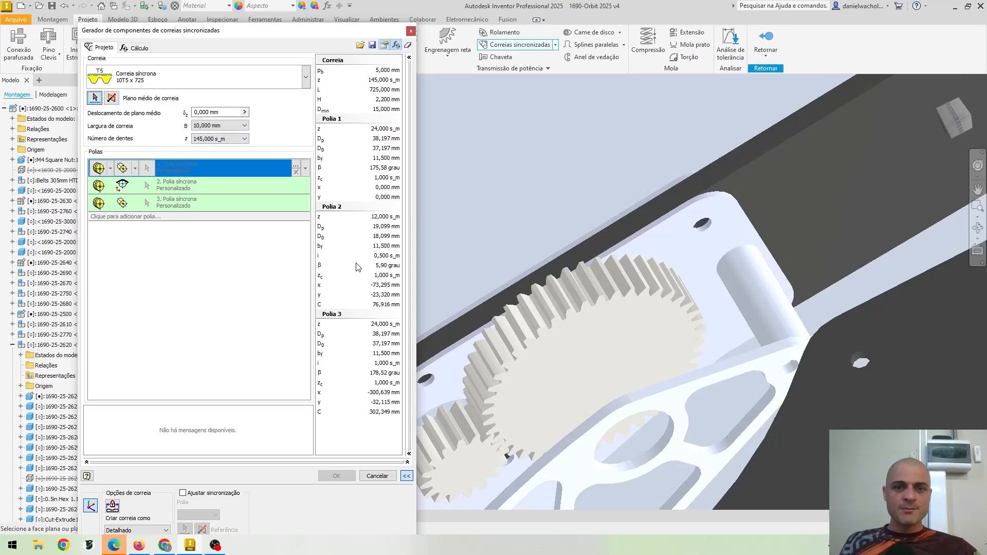
pyautogui.click(578, 334)
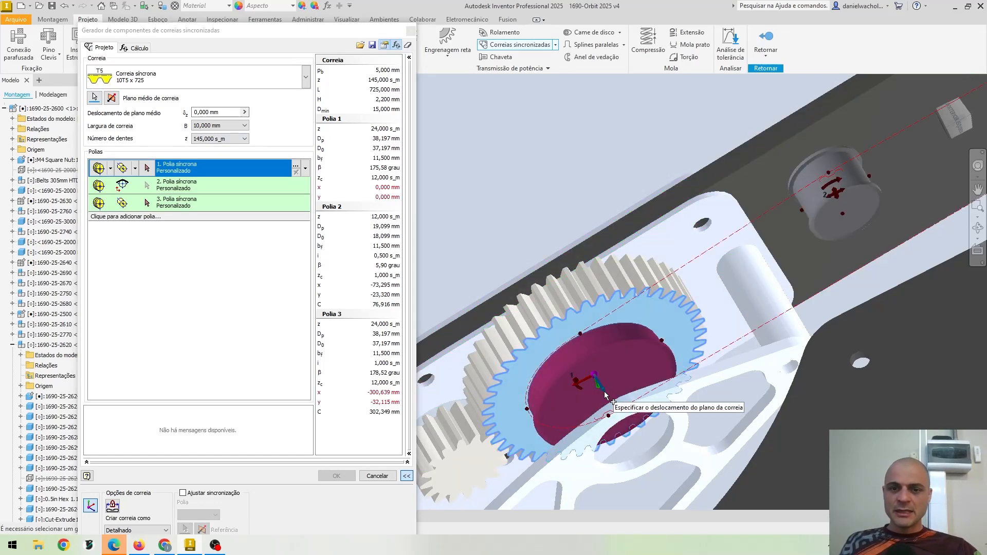
pyautogui.moveTo(601, 389); pyautogui.dragTo(627, 414)
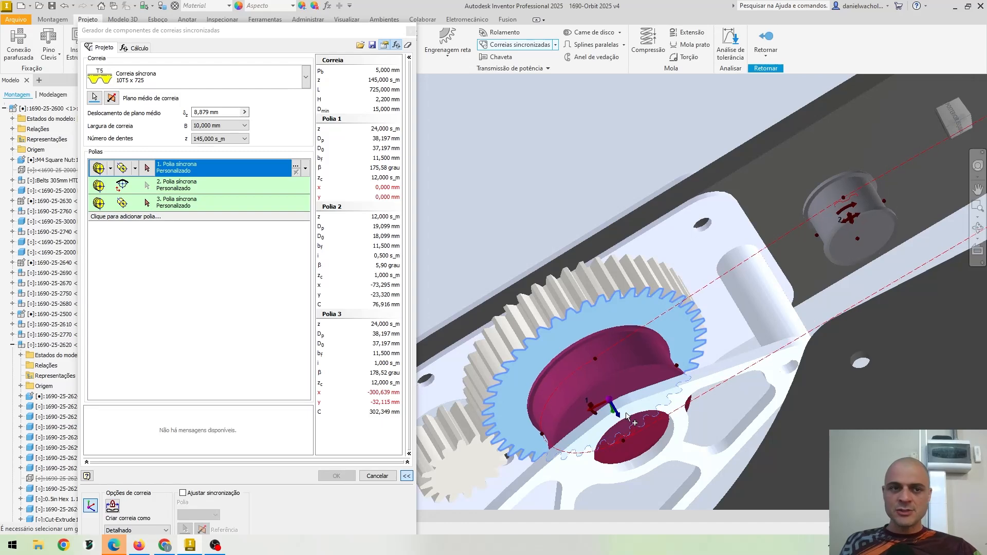
# Step: Set pulley 1 to free sliding position, enlarge it to 26 teeth and shift its centre freehand over the gear
pyautogui.click(135, 168)
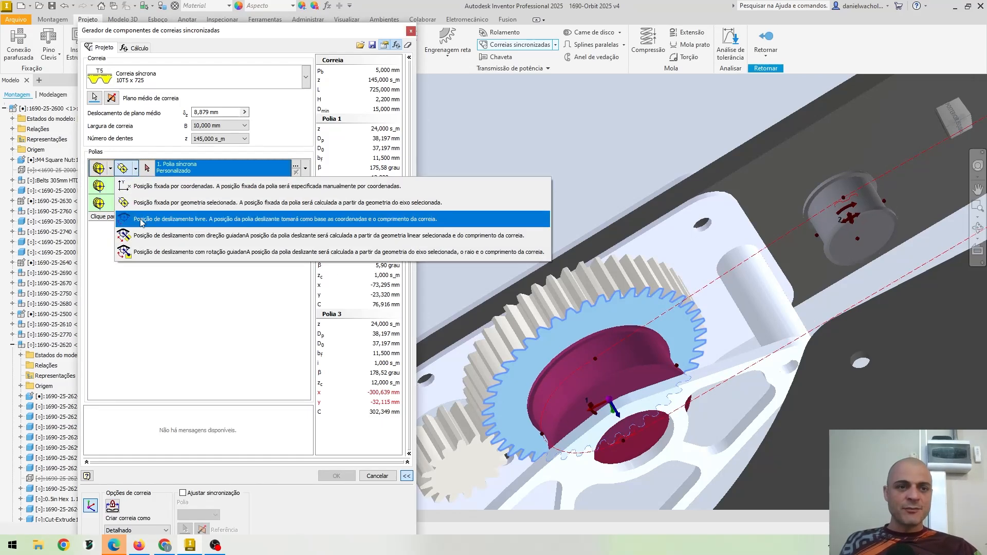
pyautogui.click(228, 221)
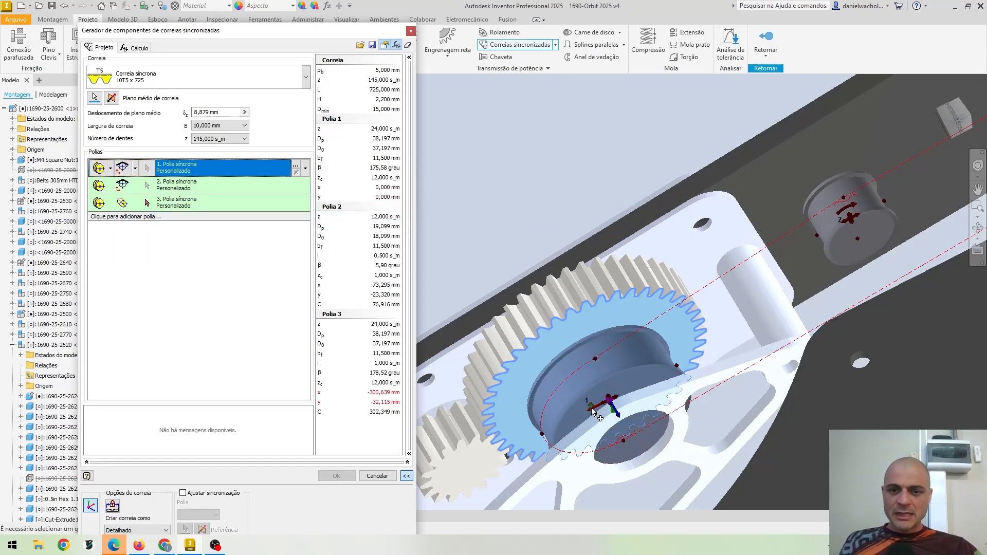
pyautogui.moveTo(596, 359); pyautogui.dragTo(636, 347)
pyautogui.scroll(5, 606, 405)
pyautogui.scroll(-6, 625, 358)
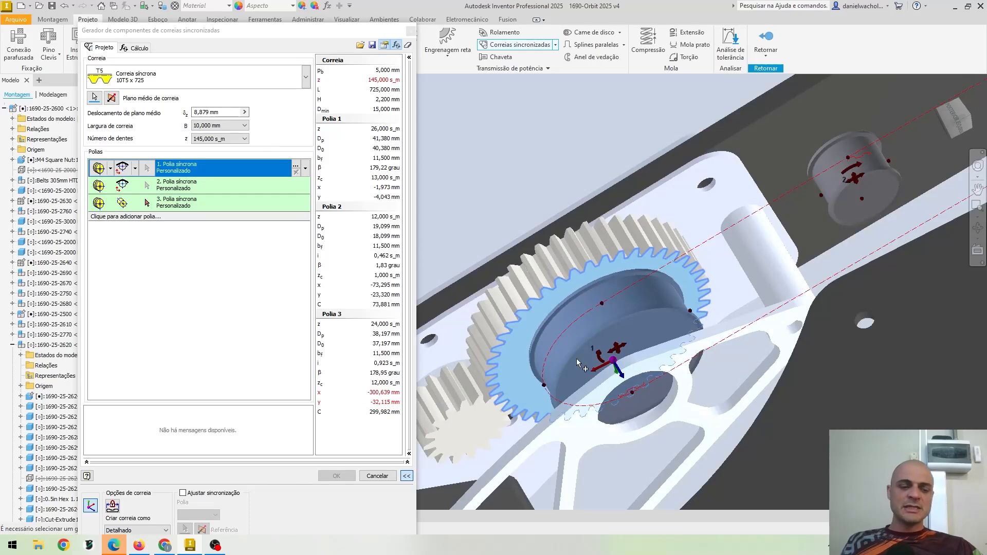
pyautogui.keyDown('shift'); pyautogui.moveTo(595, 352); pyautogui.dragTo(593, 382, button='middle'); pyautogui.keyUp('shift')
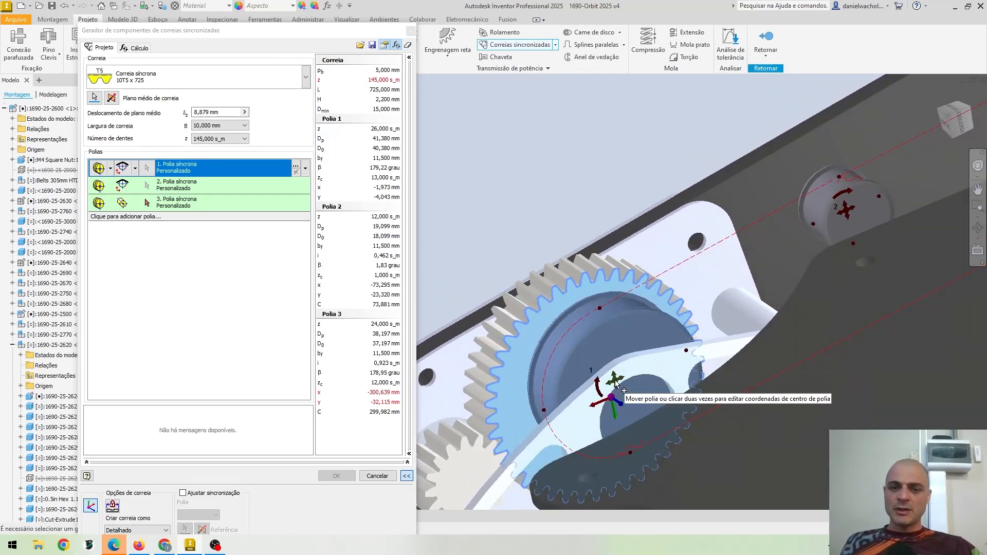
pyautogui.moveTo(615, 380); pyautogui.dragTo(613, 414)
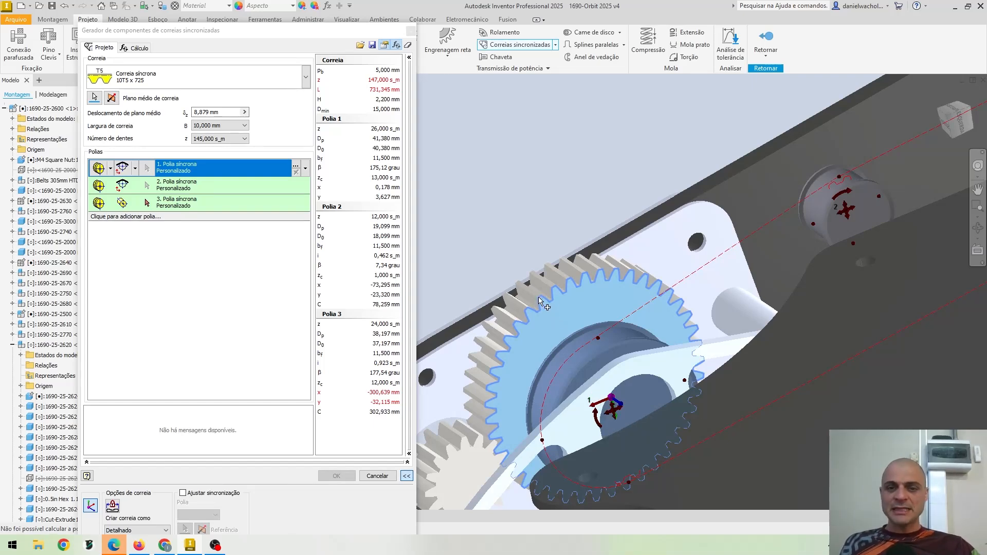
# Step: Change pulley 1 to a fixed position by selected geometry and pick the round bore in the side plate behind the gear as its axis
pyautogui.click(136, 168)
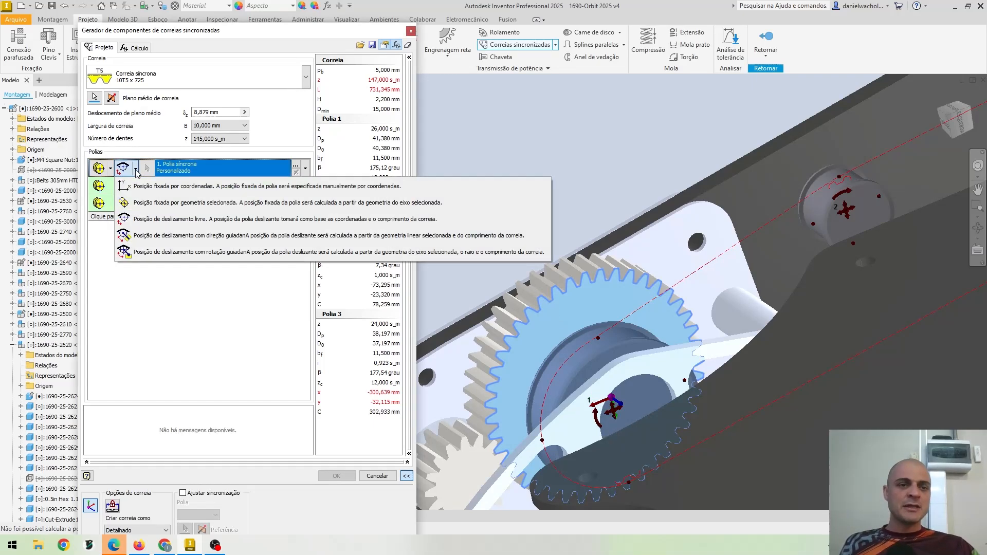
pyautogui.click(143, 204)
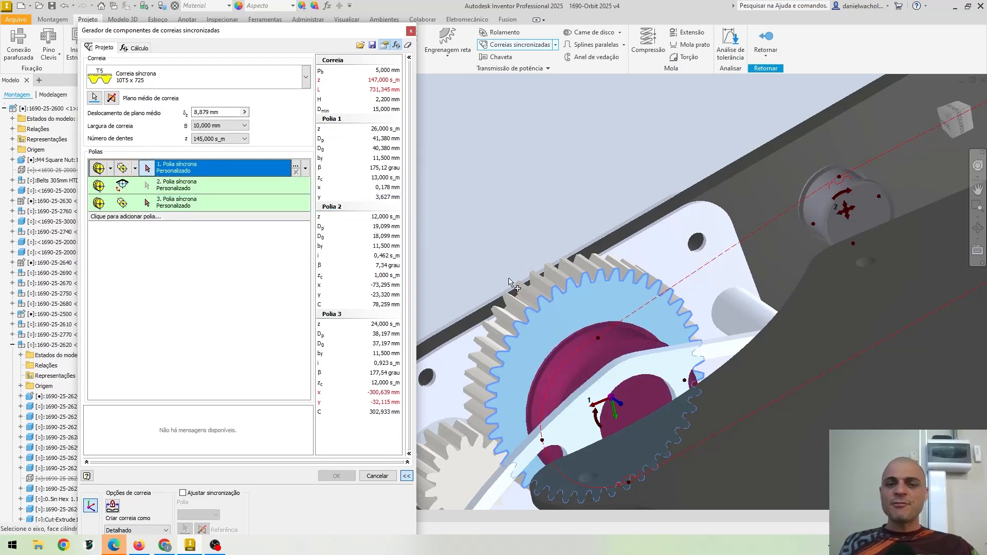
pyautogui.scroll(-2, 527, 280)
pyautogui.scroll(3, 527, 279)
pyautogui.keyDown('shift'); pyautogui.moveTo(503, 292); pyautogui.dragTo(487, 306, button='middle'); pyautogui.keyUp('shift')
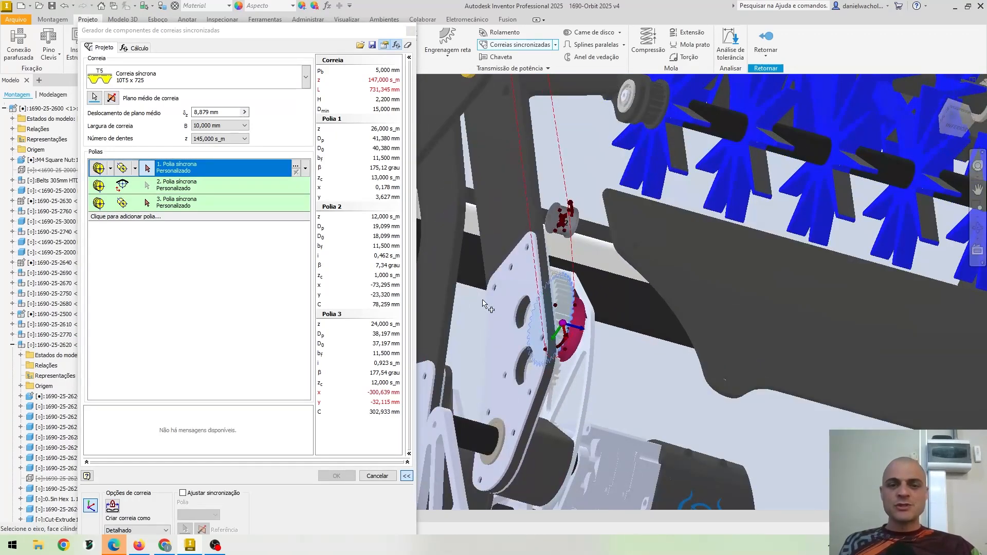
pyautogui.scroll(-3, 538, 304)
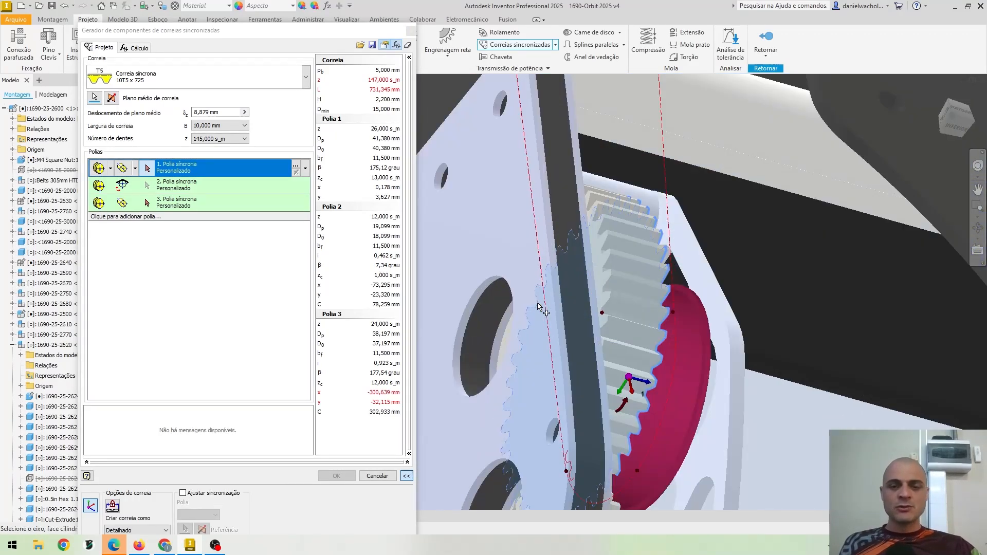
pyautogui.click(491, 317)
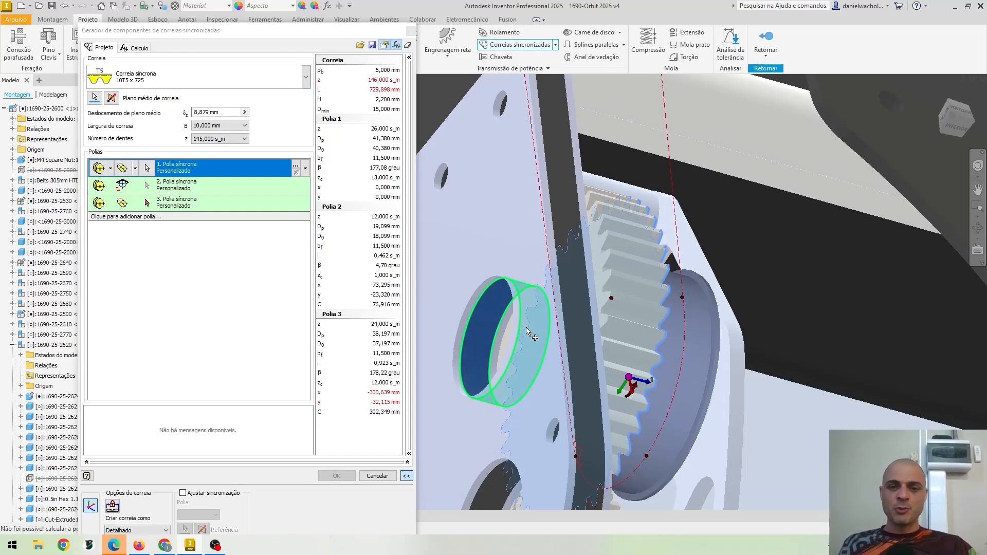
# Step: Shift the belt's mid plane toward the large gear, to an offset of about 8.3 mm
pyautogui.keyDown('shift'); pyautogui.moveTo(550, 354); pyautogui.dragTo(501, 343, button='middle'); pyautogui.keyUp('shift')
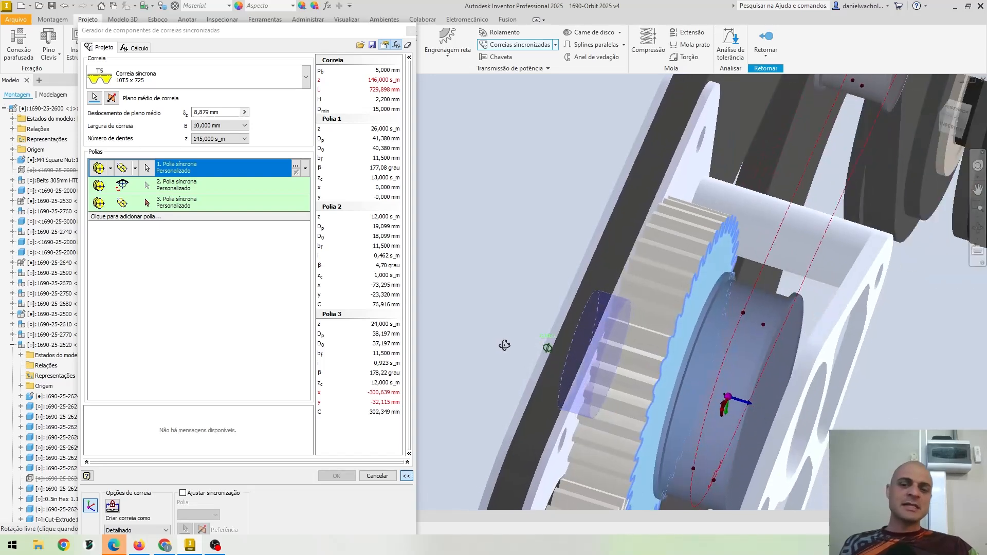
pyautogui.scroll(-5, 704, 394)
pyautogui.keyDown('shift'); pyautogui.moveTo(715, 392); pyautogui.dragTo(745, 404, button='middle'); pyautogui.keyUp('shift')
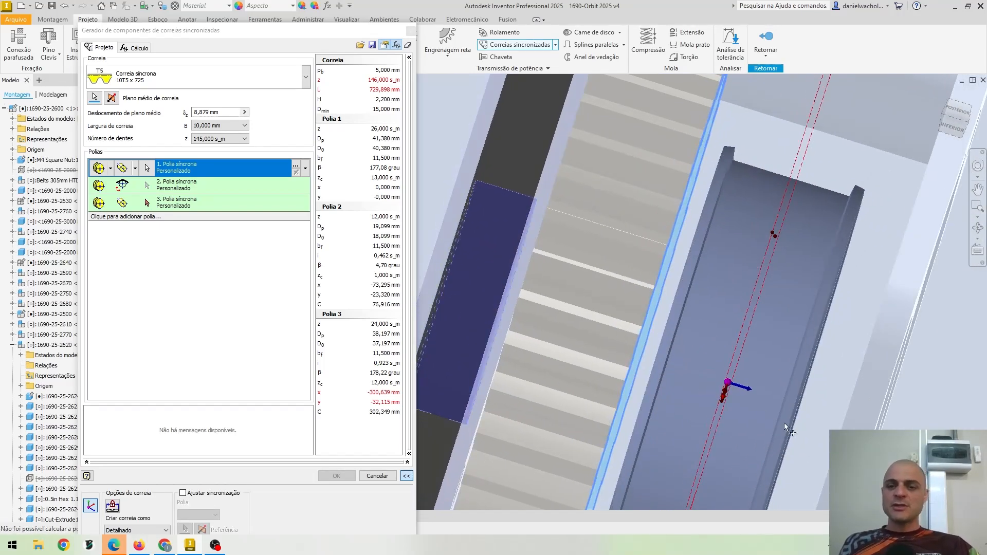
pyautogui.moveTo(738, 386); pyautogui.dragTo(742, 386)
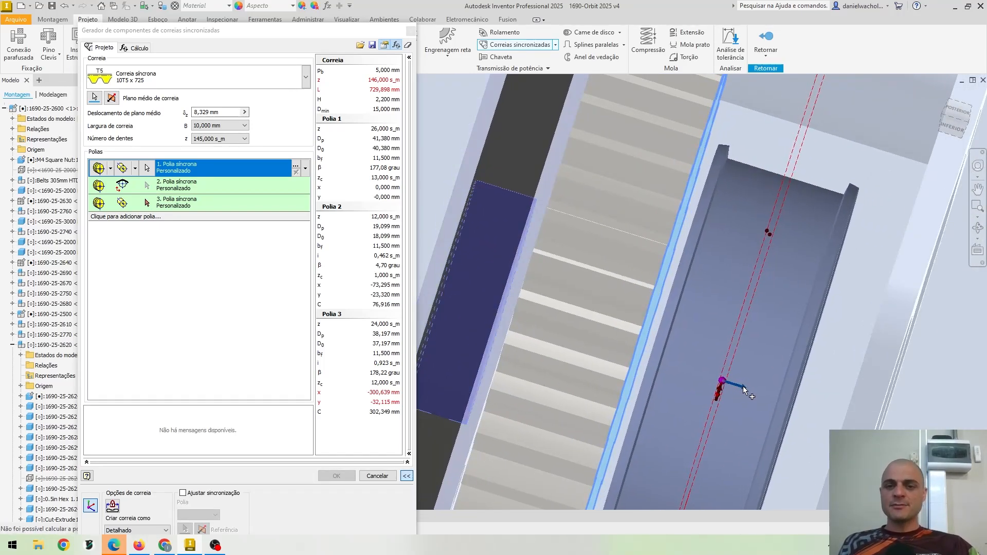
# Step: Fix pulley 3's position by selected geometry, using the circular edge face of the bearing beside it on the roller shaft as its axis
pyautogui.scroll(-5, 727, 361)
pyautogui.keyDown('shift'); pyautogui.moveTo(725, 356); pyautogui.dragTo(795, 336, button='middle'); pyautogui.keyUp('shift')
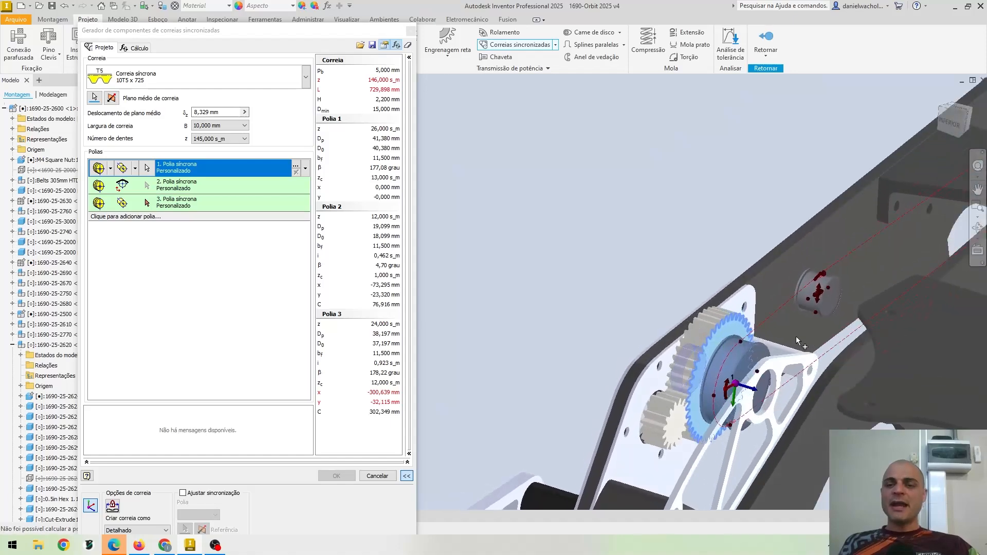
pyautogui.moveTo(880, 250); pyautogui.dragTo(713, 309, button='middle')
pyautogui.keyDown('shift'); pyautogui.moveTo(779, 253); pyautogui.dragTo(736, 312, button='middle'); pyautogui.keyUp('shift')
pyautogui.moveTo(735, 312); pyautogui.dragTo(565, 488, button='middle')
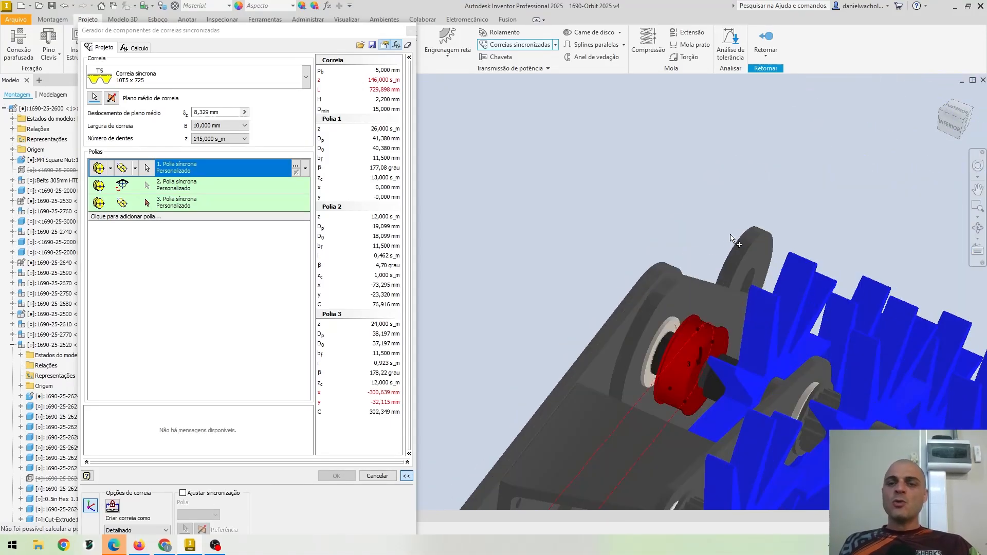
pyautogui.scroll(3, 737, 250)
pyautogui.moveTo(686, 402); pyautogui.dragTo(651, 287, button='middle')
pyautogui.moveTo(632, 351)
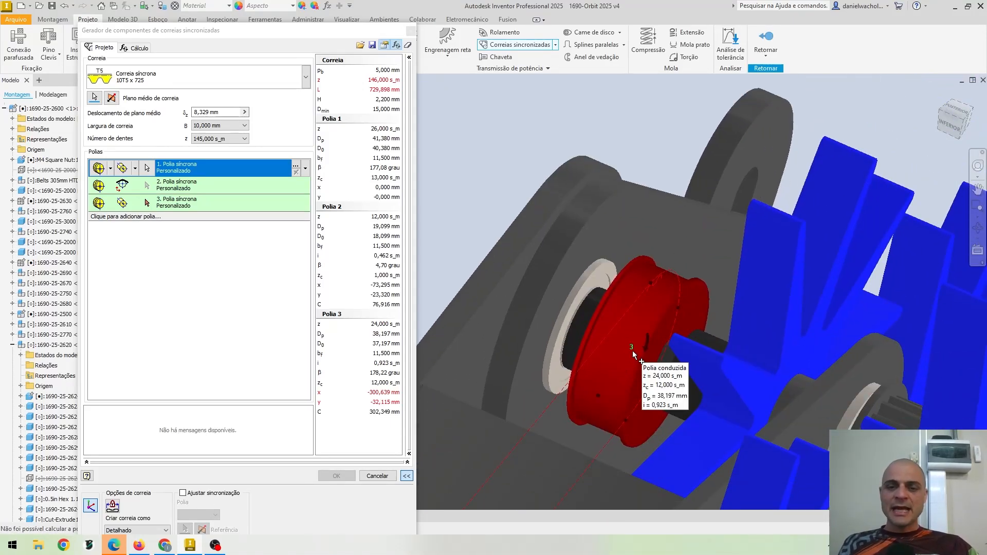
pyautogui.click(200, 204)
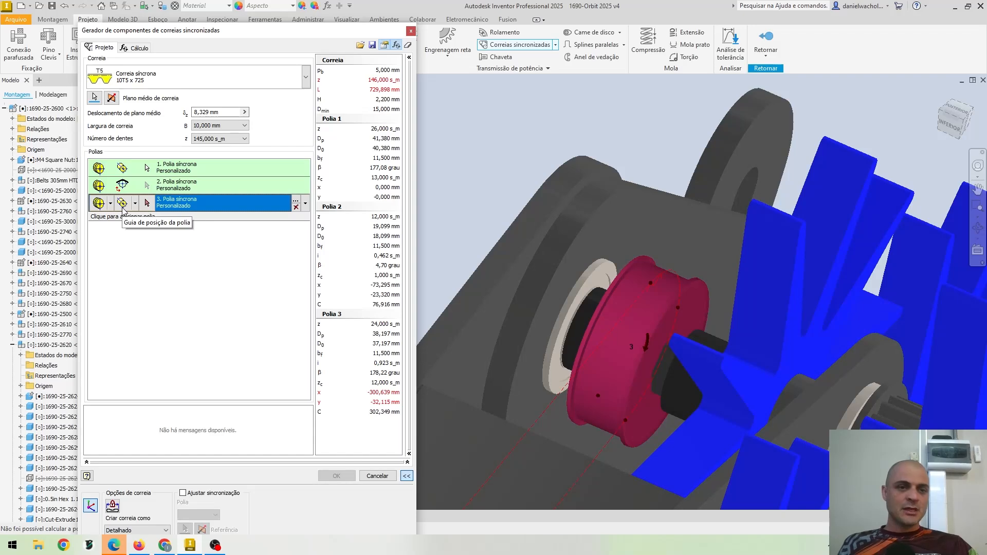
pyautogui.click(135, 203)
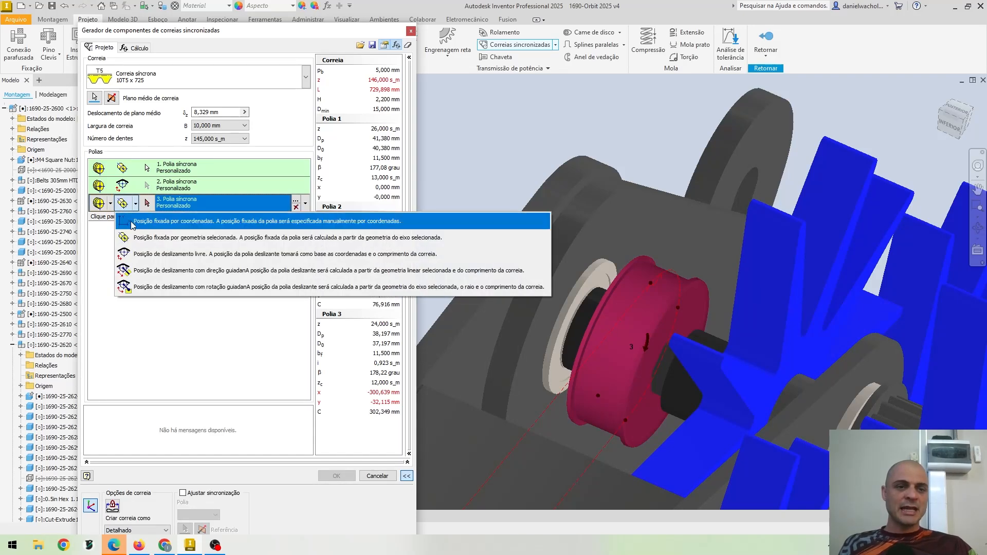
pyautogui.click(142, 239)
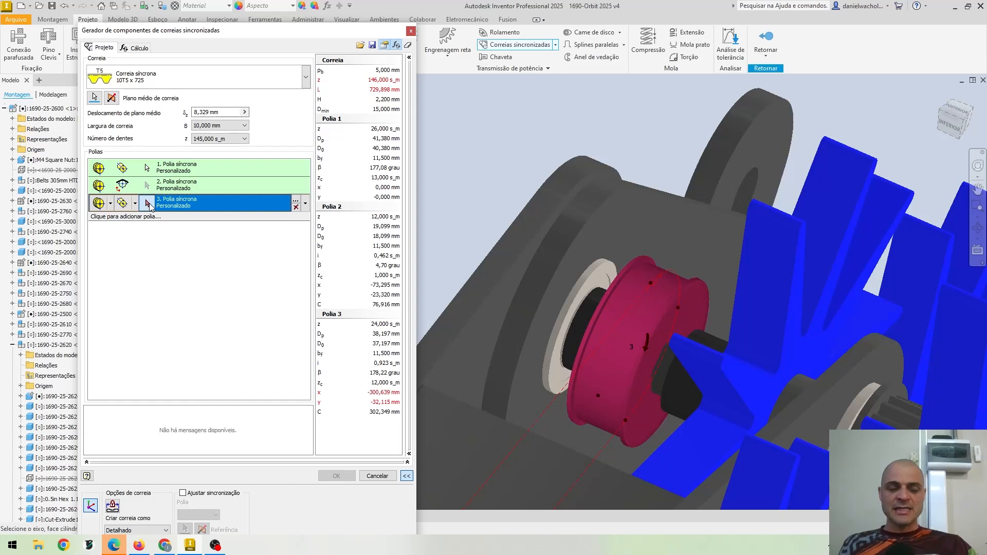
pyautogui.keyDown('shift'); pyautogui.moveTo(601, 331); pyautogui.dragTo(618, 340, button='middle'); pyautogui.keyUp('shift')
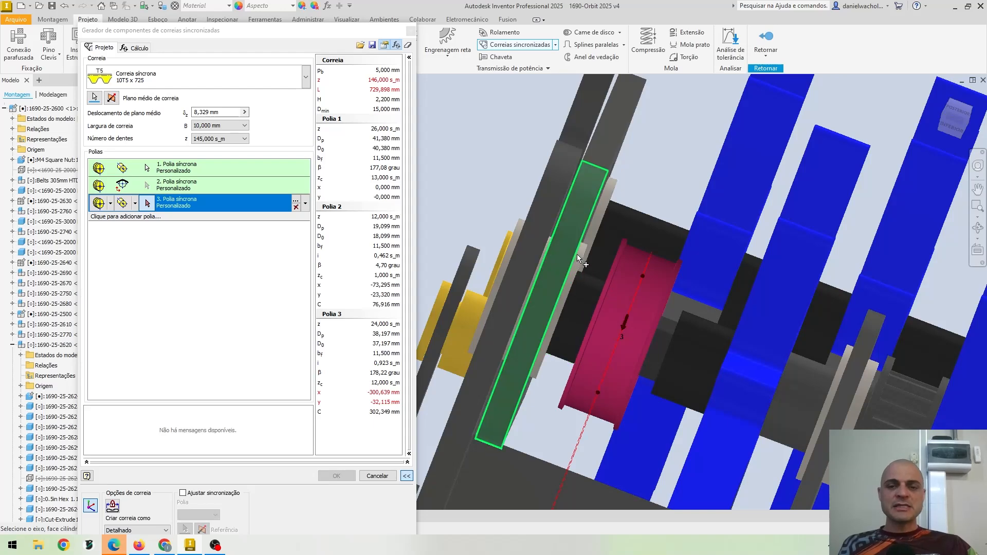
pyautogui.scroll(5, 582, 257)
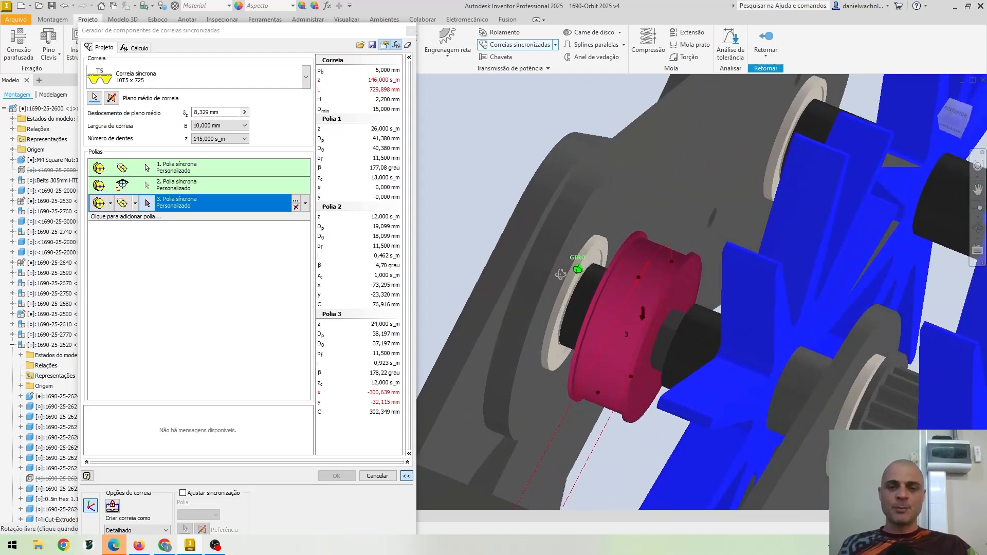
pyautogui.click(583, 259)
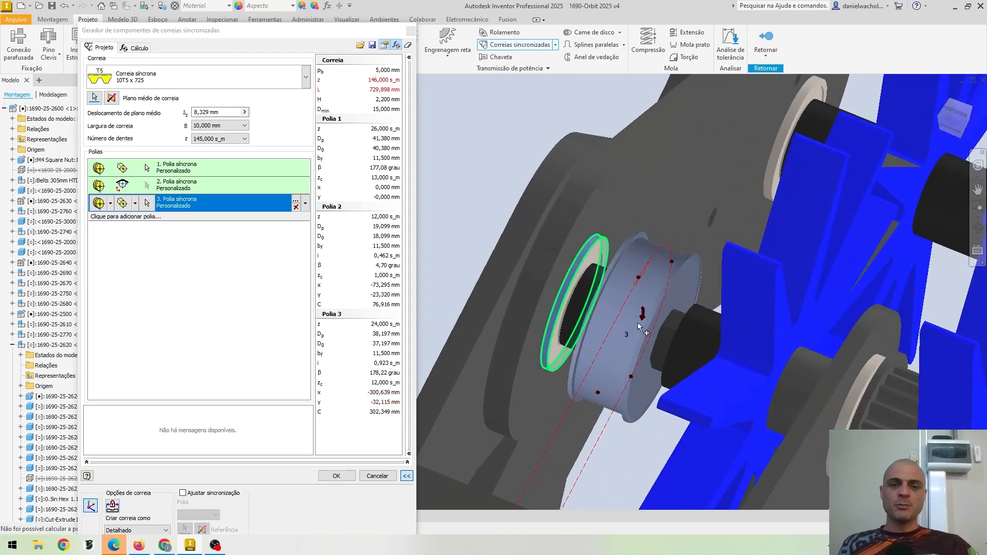
# Step: Move pulley 2 through several trial positions outside the arm, settling at about x -108.6 mm, y -77.7 mm for a 10T5 x 750 belt
pyautogui.scroll(-6, 556, 391)
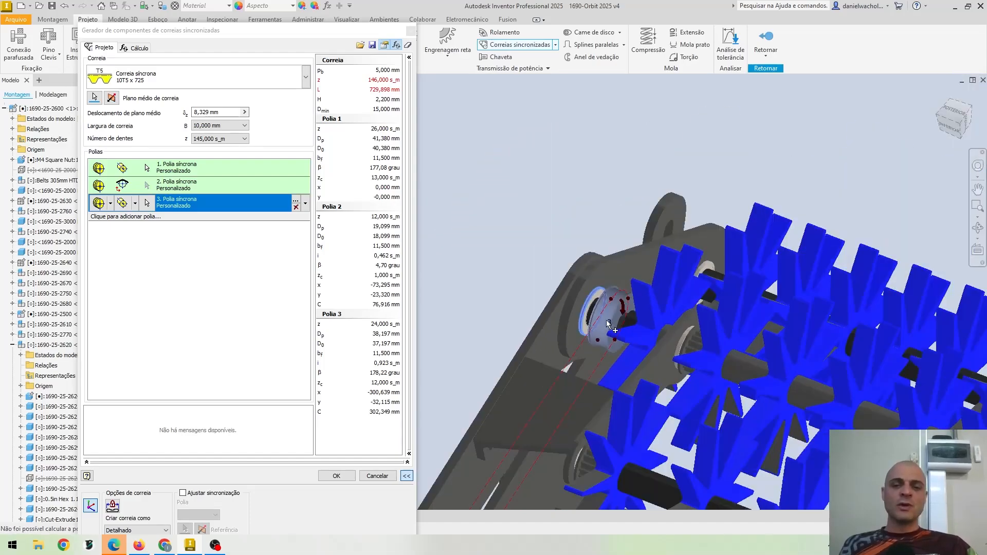
pyautogui.moveTo(606, 322); pyautogui.dragTo(663, 170, button='middle')
pyautogui.keyDown('shift'); pyautogui.moveTo(617, 304); pyautogui.dragTo(652, 241, button='middle'); pyautogui.keyUp('shift')
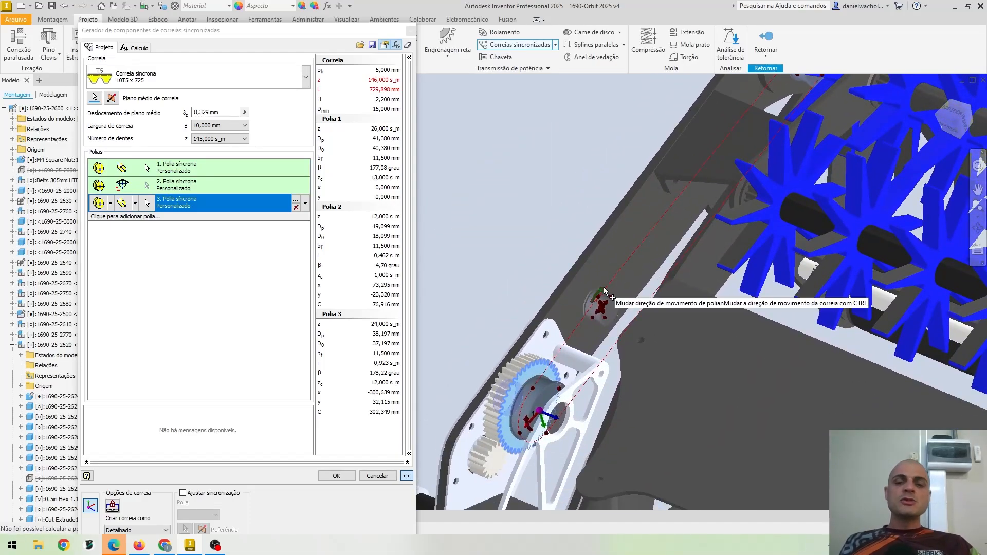
pyautogui.scroll(-3, 603, 286)
pyautogui.moveTo(603, 287)
pyautogui.keyDown('shift'); pyautogui.mouseDown(button='middle')
pyautogui.moveTo(591, 271)
pyautogui.moveTo(611, 292)
pyautogui.moveTo(597, 288)
pyautogui.mouseUp(button='middle'); pyautogui.keyUp('shift')
pyautogui.scroll(3, 627, 248)
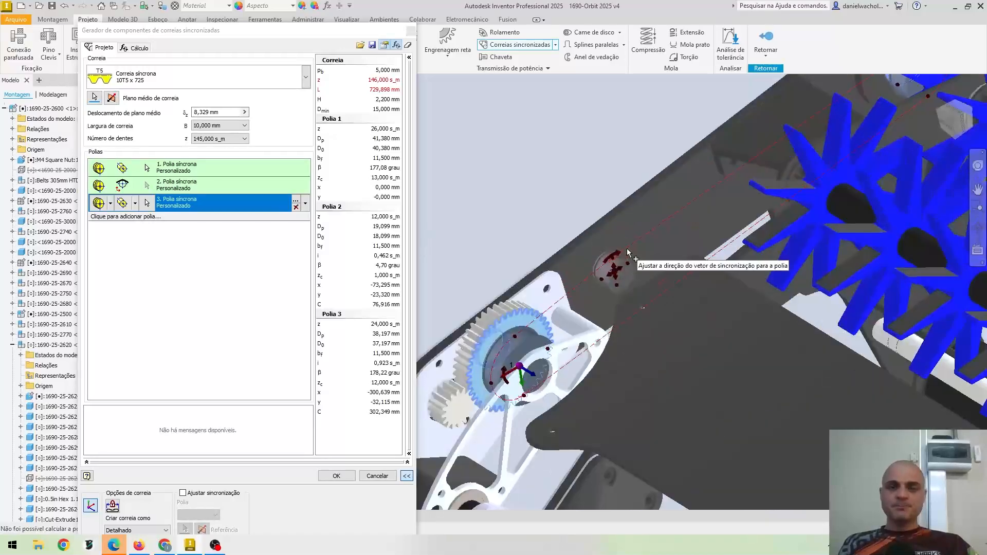
pyautogui.moveTo(627, 248); pyautogui.dragTo(607, 303, button='middle')
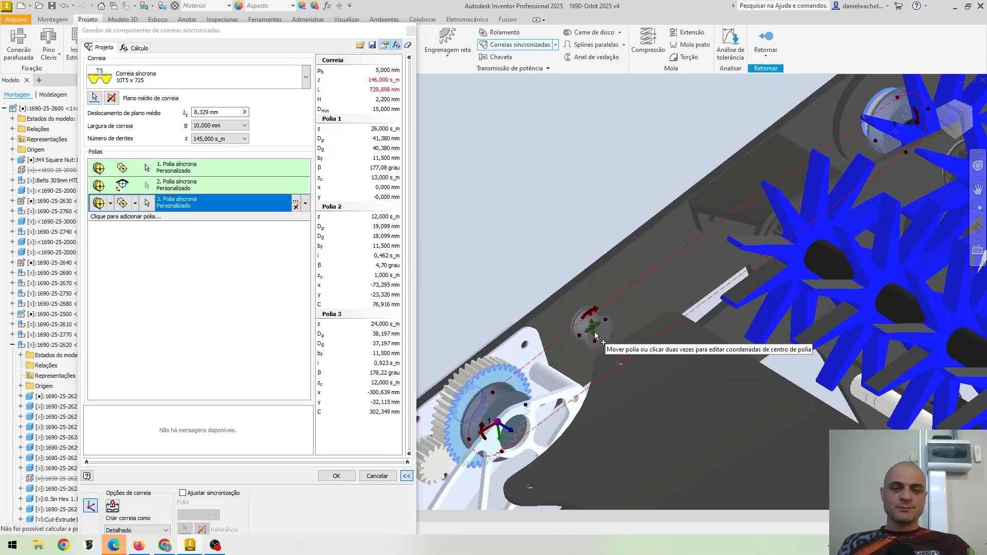
pyautogui.moveTo(594, 332); pyautogui.dragTo(591, 225)
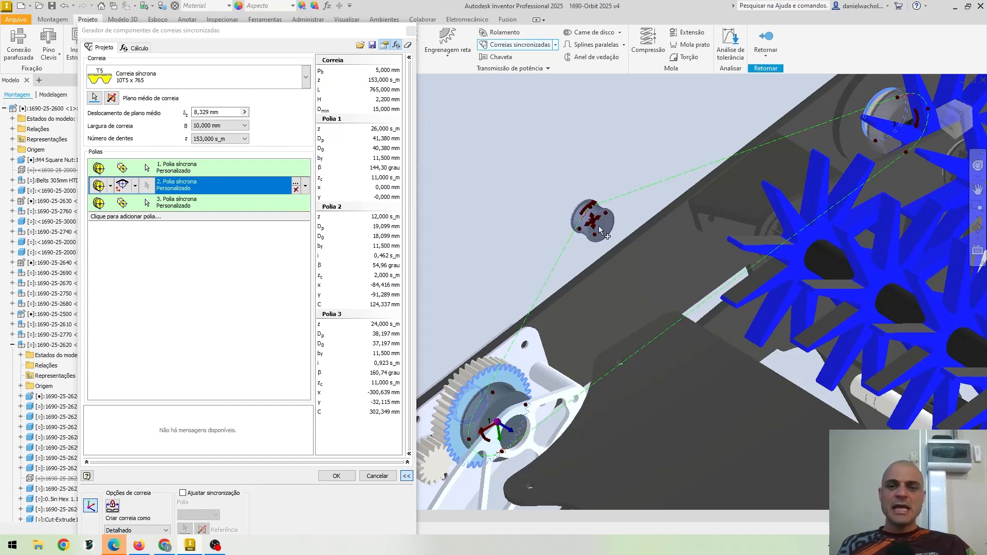
pyautogui.moveTo(595, 229); pyautogui.dragTo(579, 132)
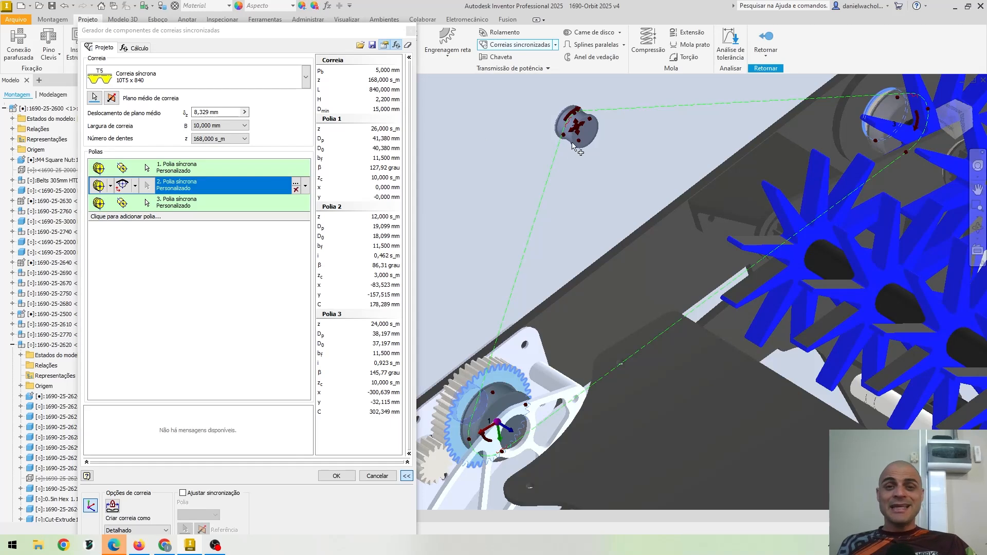
pyautogui.moveTo(578, 129); pyautogui.dragTo(631, 224)
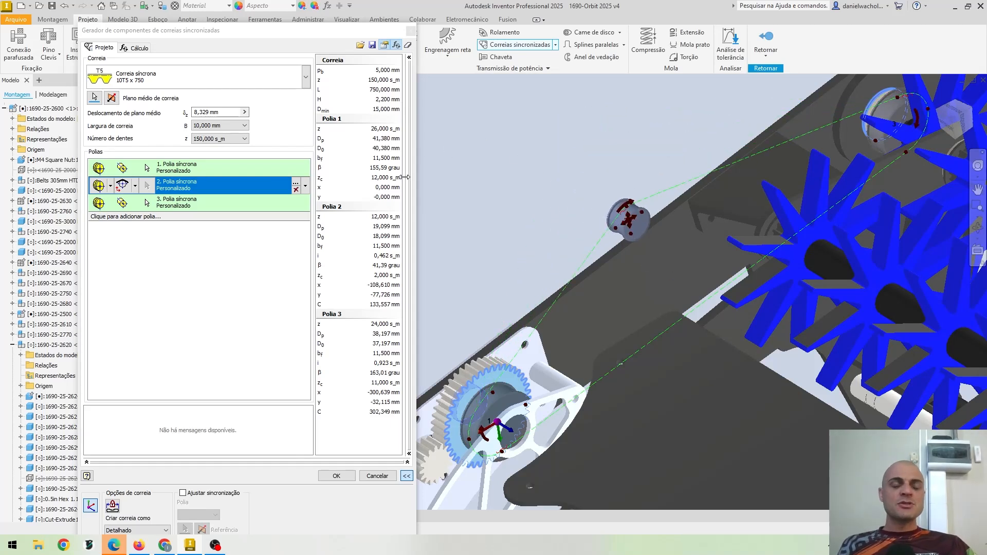
# Step: Nudge pulley 2 outside the arm to about x -109.3 mm, y -77.8 mm
pyautogui.keyDown('shift'); pyautogui.moveTo(544, 231); pyautogui.dragTo(603, 223, button='middle'); pyautogui.keyUp('shift')
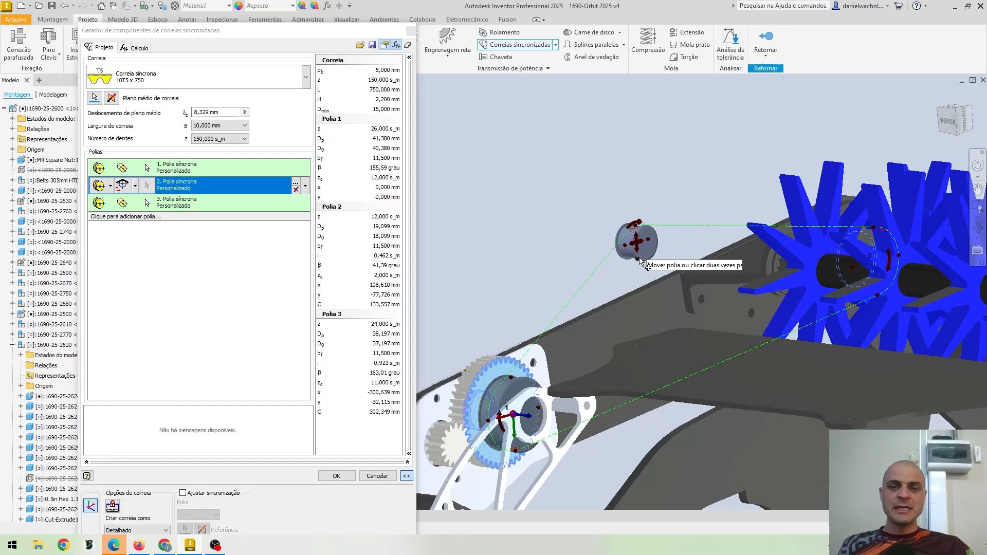
pyautogui.moveTo(638, 248); pyautogui.dragTo(644, 288)
pyautogui.moveTo(602, 294)
pyautogui.keyDown('shift'); pyautogui.mouseDown(button='middle')
pyautogui.moveTo(579, 295)
pyautogui.moveTo(608, 300)
pyautogui.mouseUp(button='middle'); pyautogui.keyUp('shift')
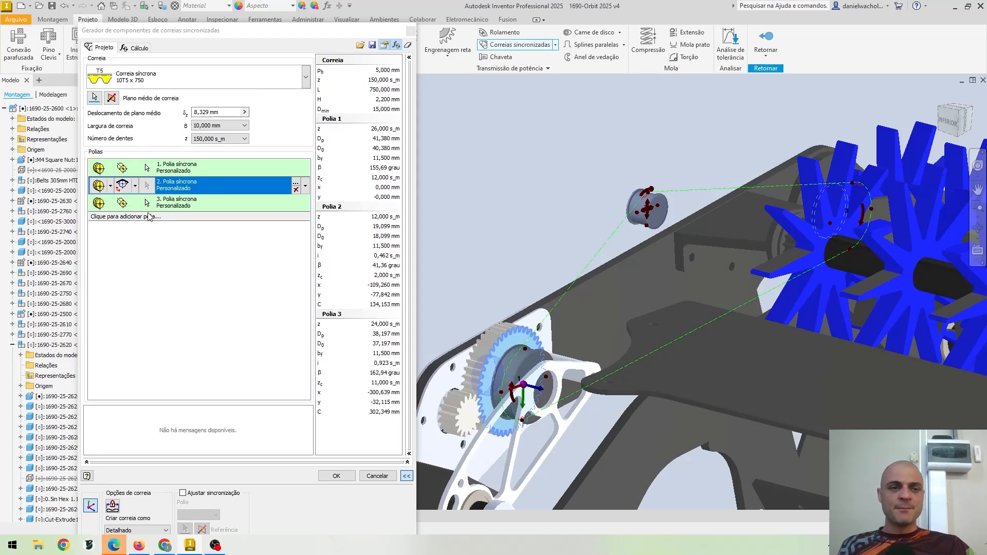
# Step: Set pulley 1's number of teeth to 24 in its synchronous pulley properties
pyautogui.click(170, 170)
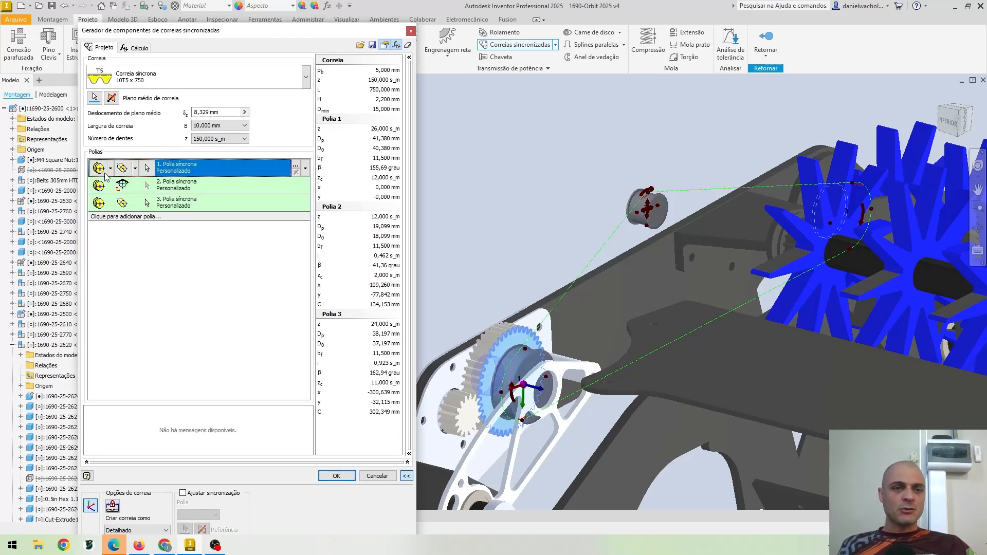
pyautogui.doubleClick(171, 171)
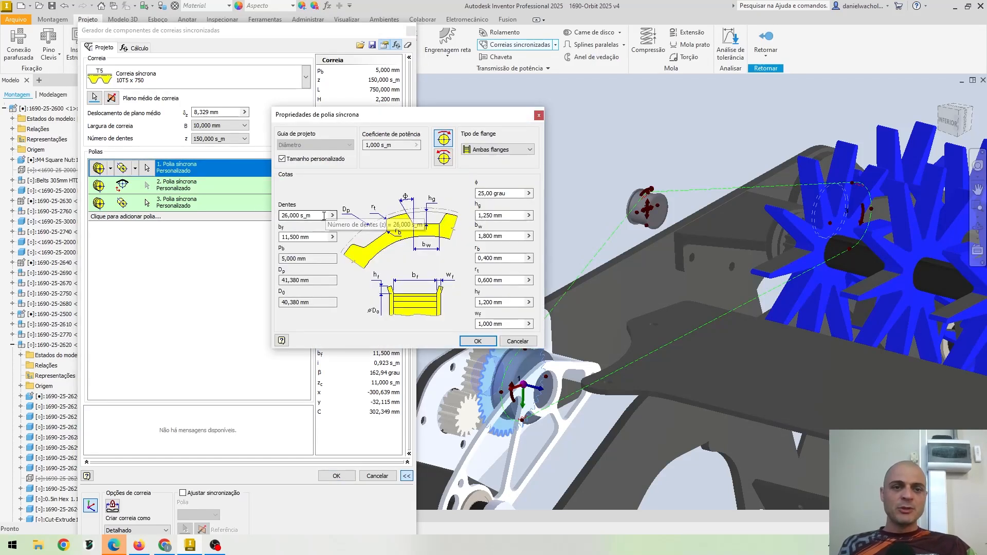
pyautogui.moveTo(321, 216); pyautogui.dragTo(260, 232)
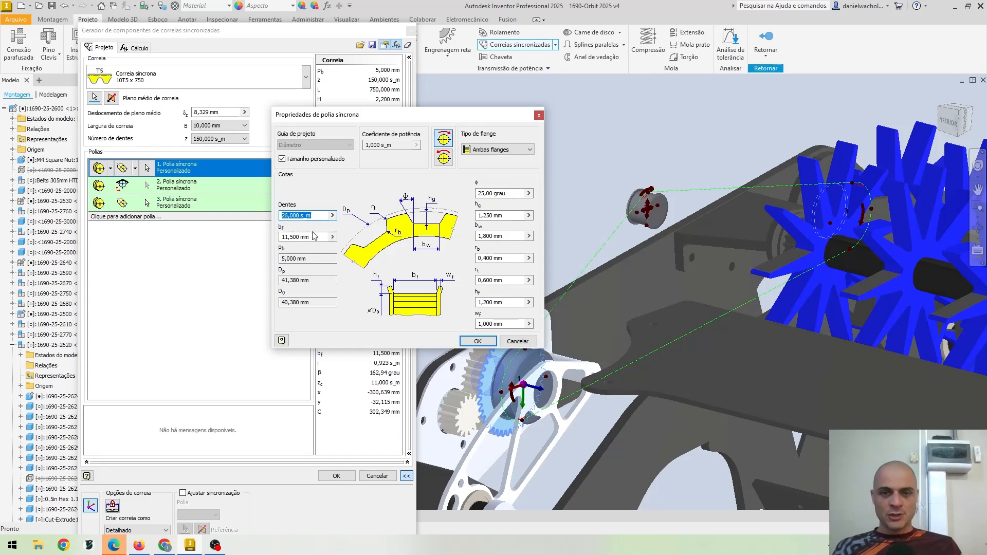
pyautogui.moveTo(534, 402); pyautogui.dragTo(575, 356, button='middle')
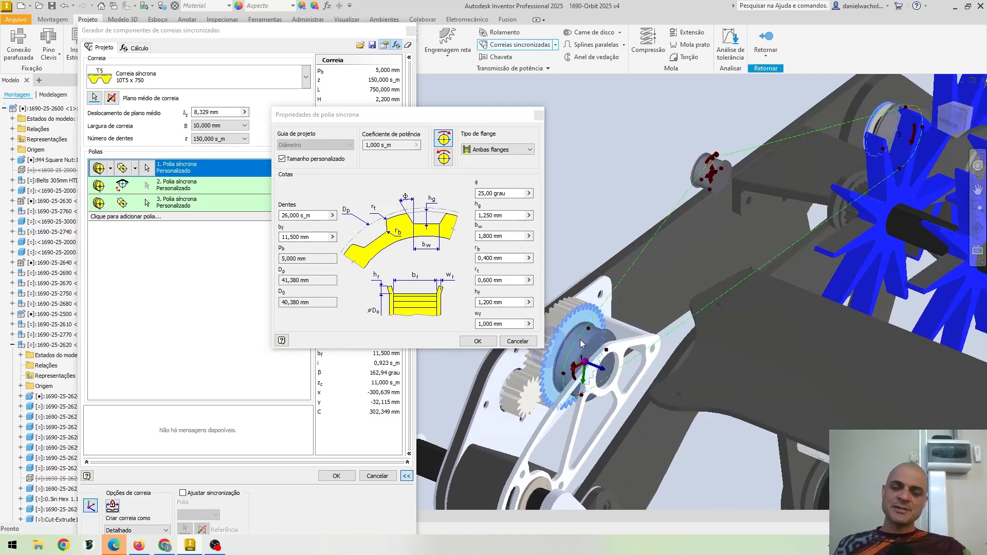
pyautogui.scroll(-5, 582, 343)
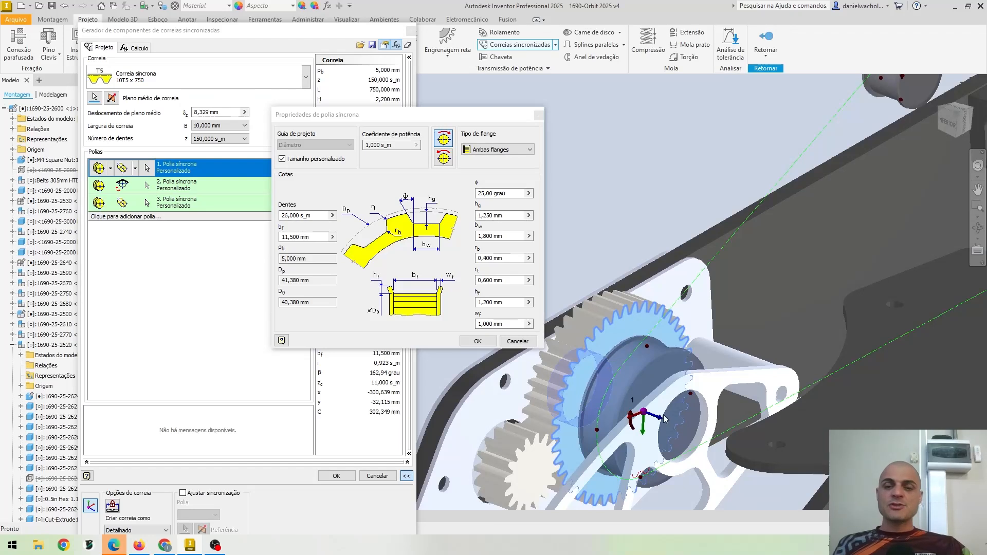
pyautogui.click(298, 215)
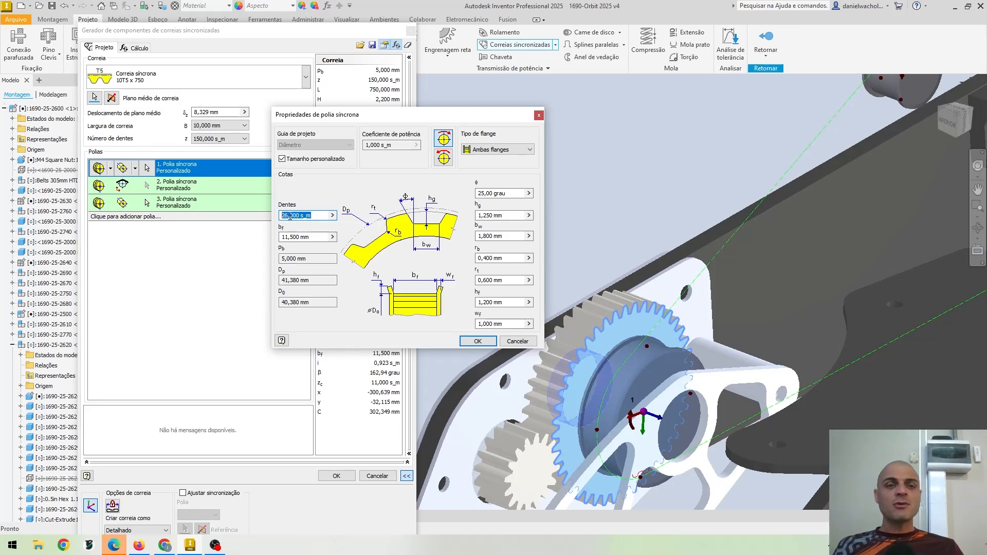
pyautogui.click(282, 216)
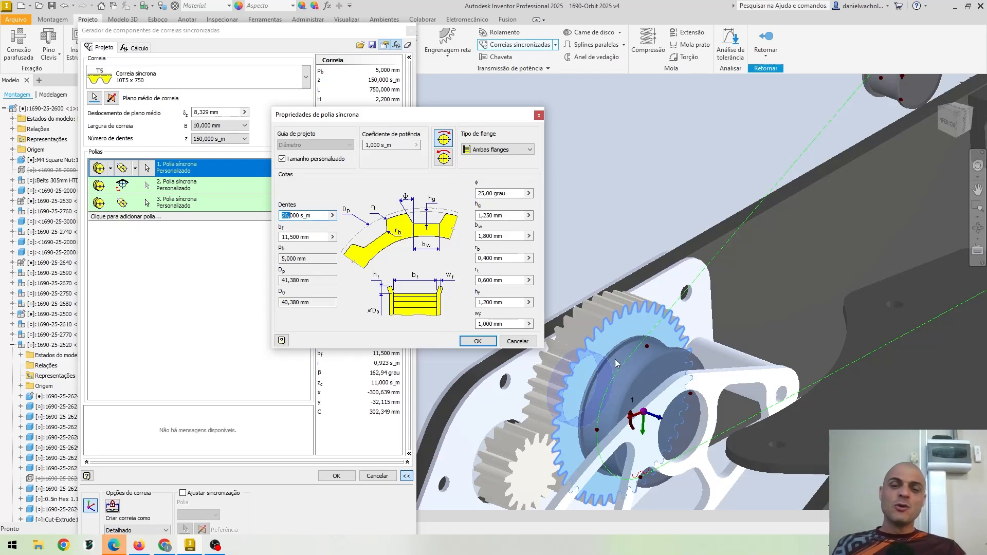
pyautogui.scroll(-2, 825, 440)
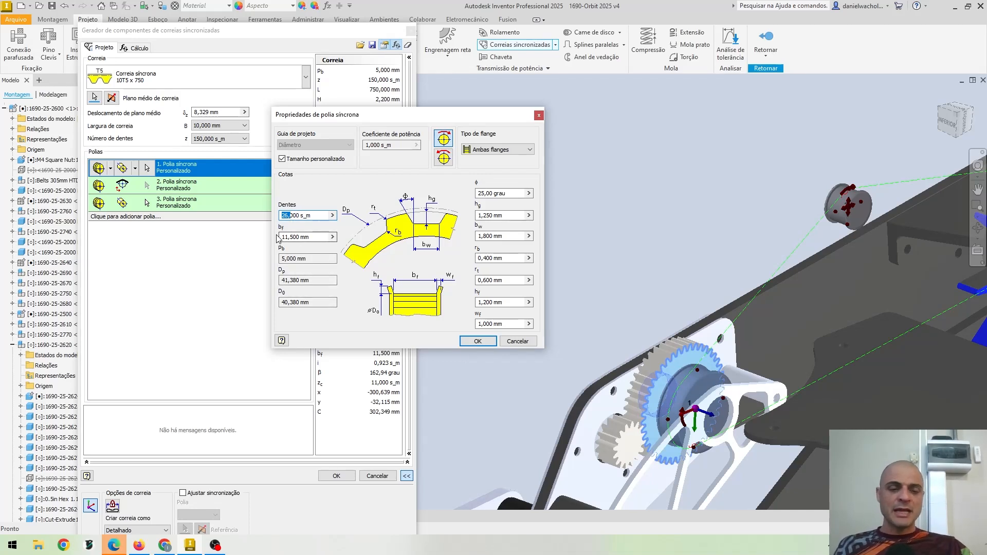
pyautogui.write('24')
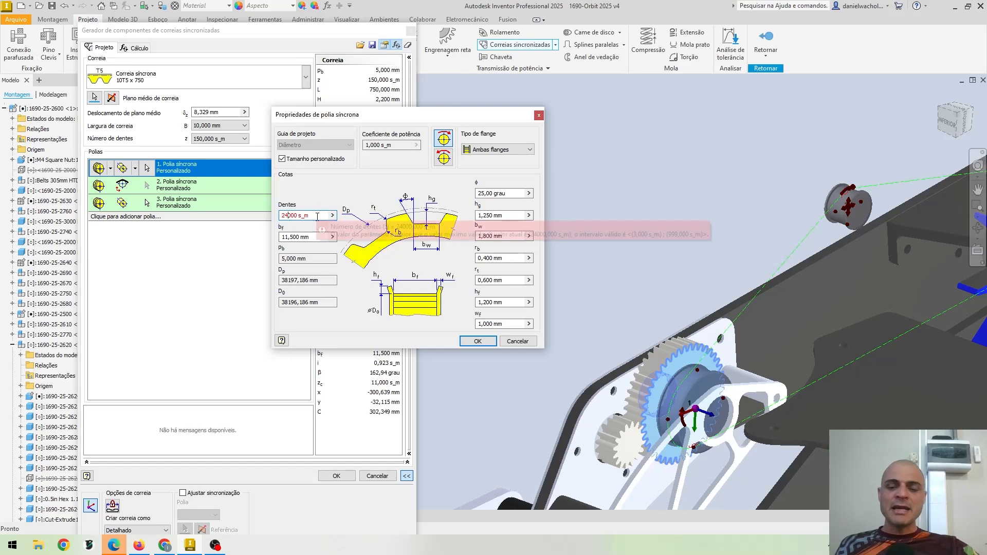
pyautogui.press('Delete')
pyautogui.press('Delete')
pyautogui.press('Delete')
pyautogui.press('Delete')
pyautogui.press('Delete')
pyautogui.press('Delete')
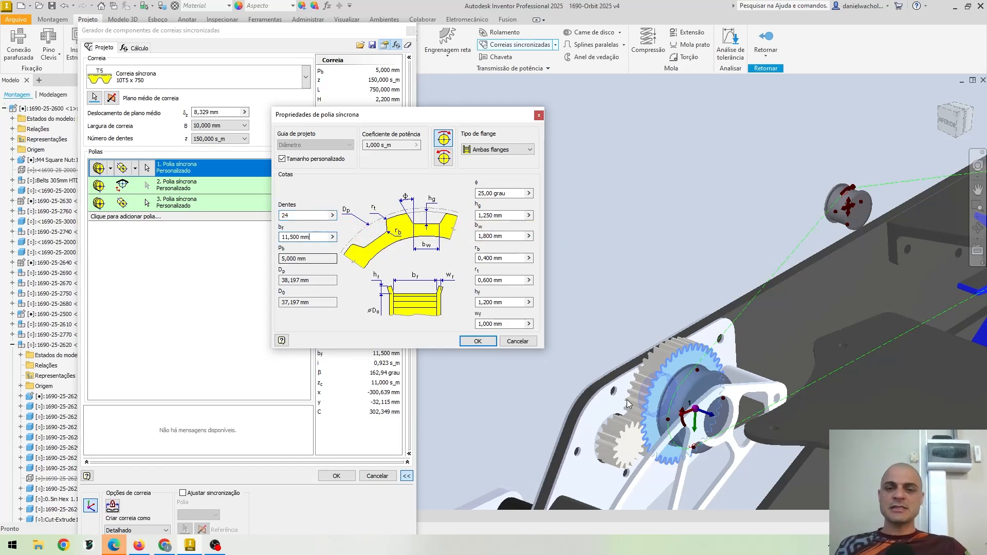
pyautogui.press('Tab')
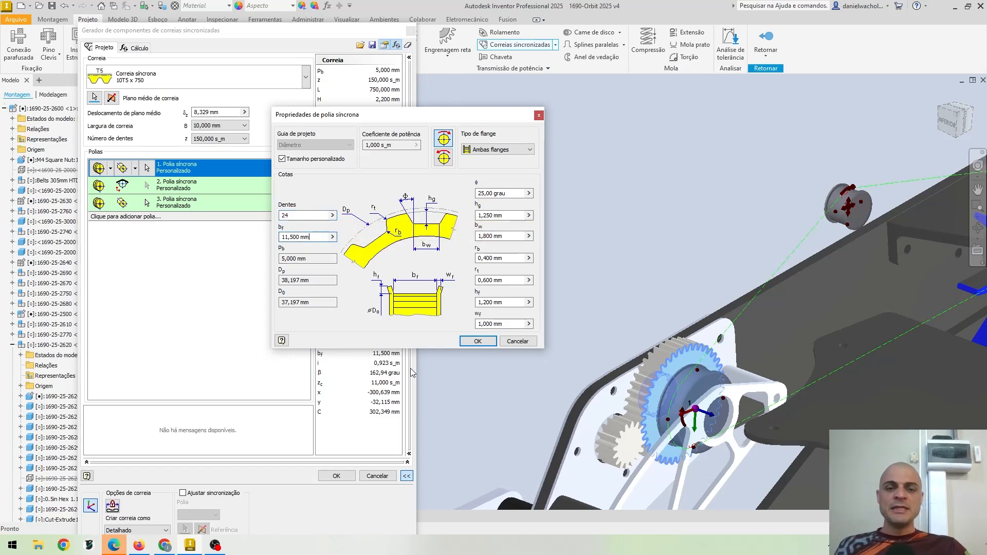
pyautogui.click(478, 341)
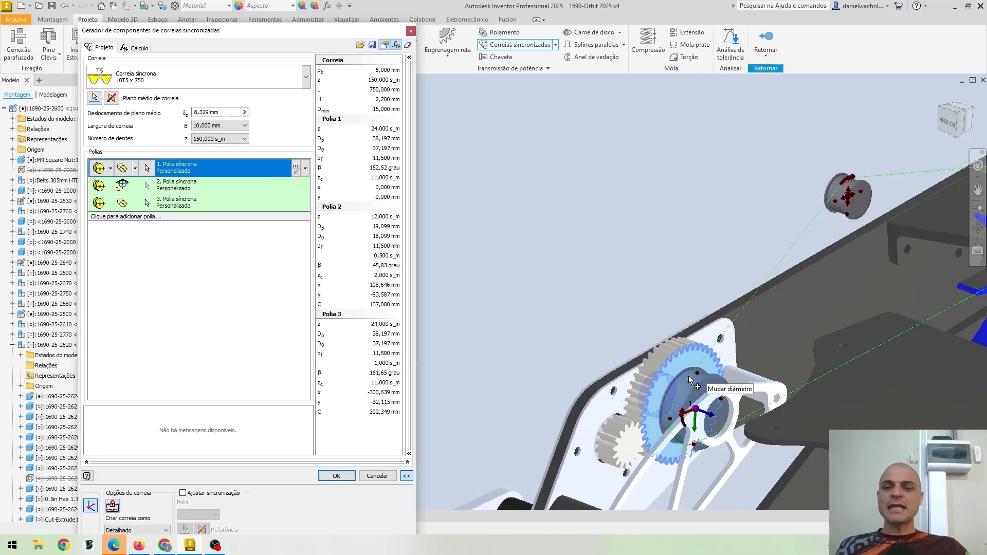
# Step: Check pulley 3's tooth count in its synchronous pulley properties and accept the existing settings
pyautogui.moveTo(601, 257); pyautogui.dragTo(446, 313, button='middle')
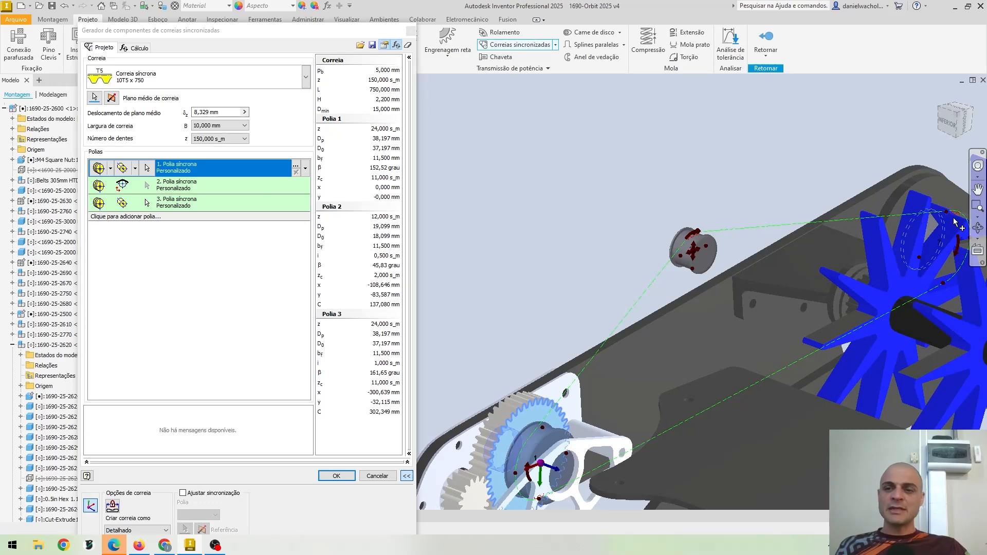
pyautogui.click(166, 206)
pyautogui.doubleClick(175, 205)
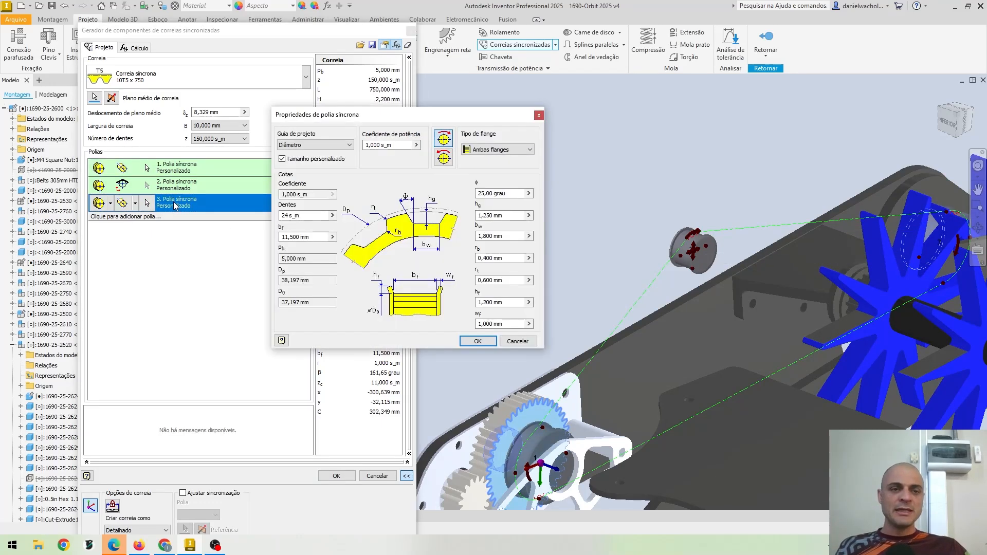
pyautogui.tripleClick(287, 219)
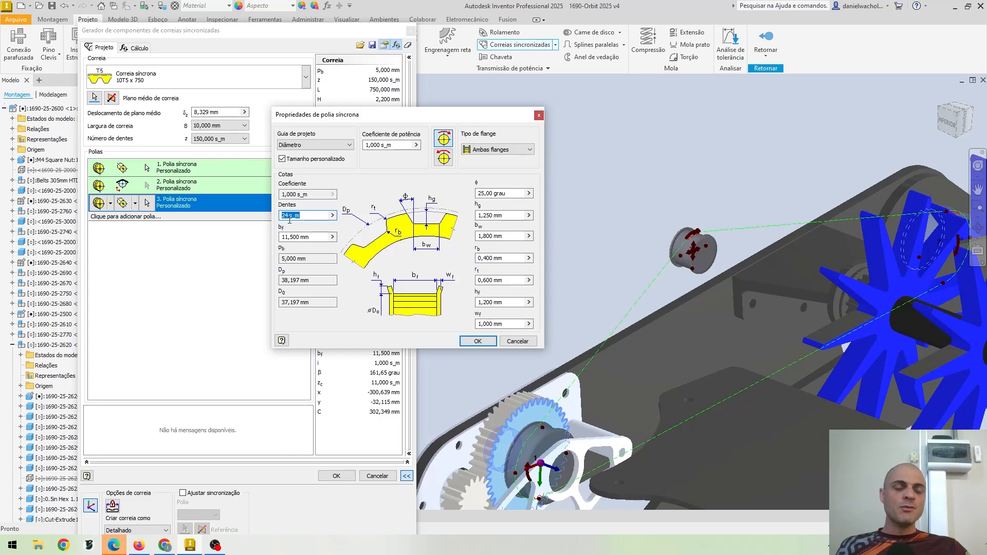
pyautogui.click(462, 342)
# Step: Move pulley 2 onto the arm near the belt's upper run, at about x -109.3 mm, y -27.8 mm, for a 10T5 x 725 belt
pyautogui.click(191, 188)
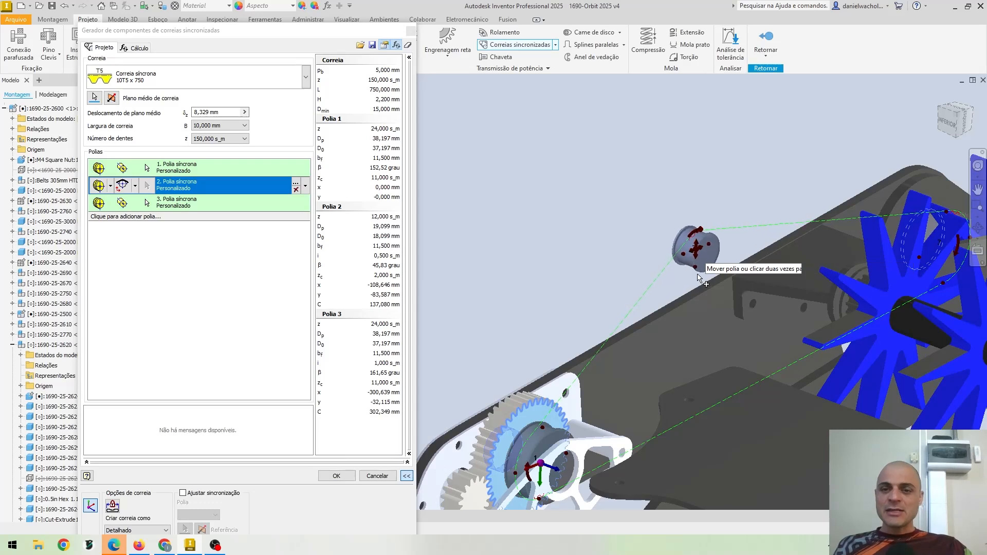
pyautogui.moveTo(698, 274); pyautogui.dragTo(678, 358)
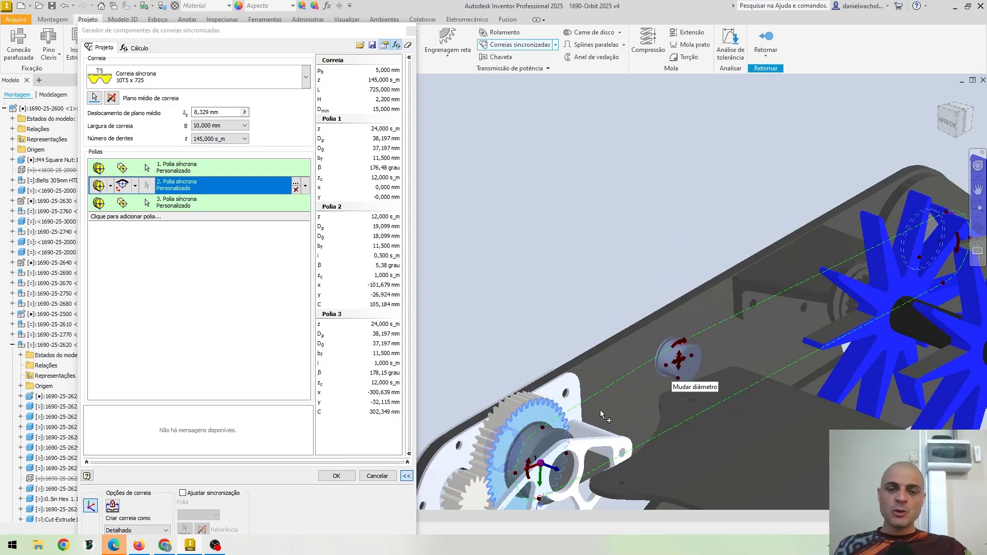
pyautogui.click(679, 362)
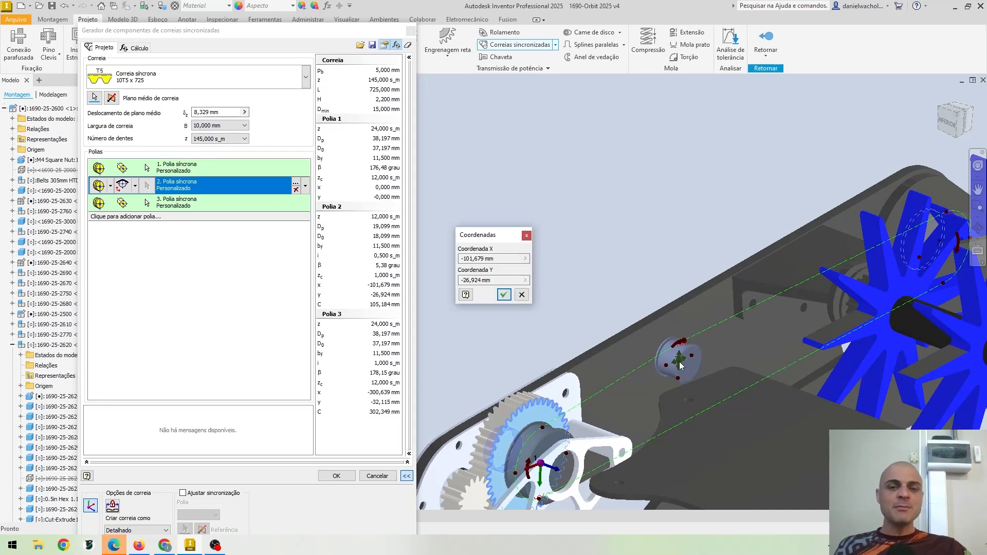
pyautogui.click(524, 297)
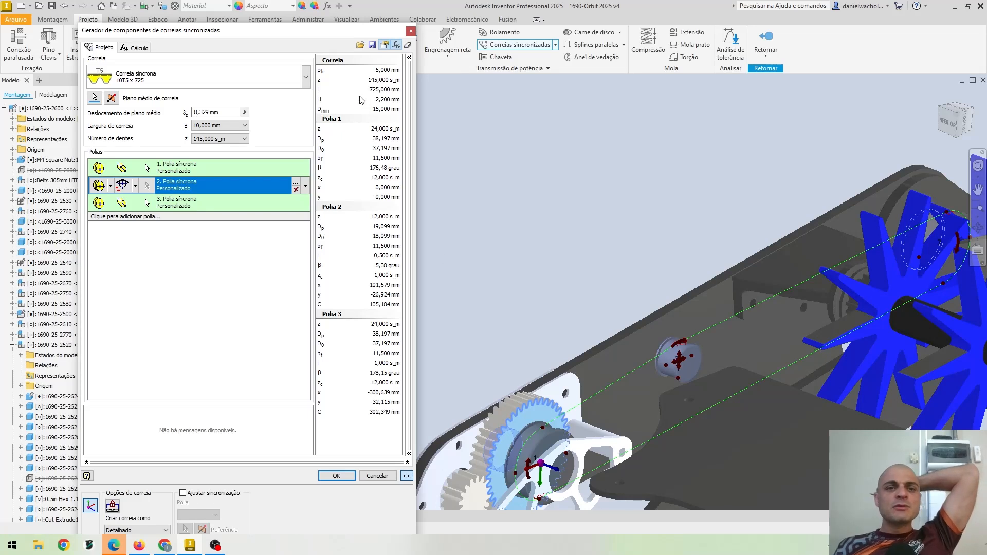
pyautogui.moveTo(370, 96)
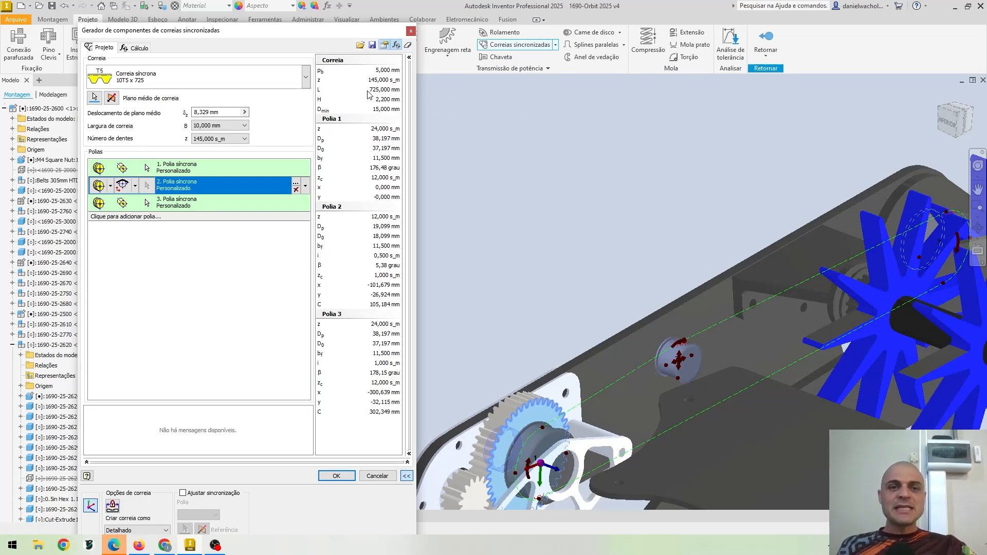
pyautogui.click(369, 93)
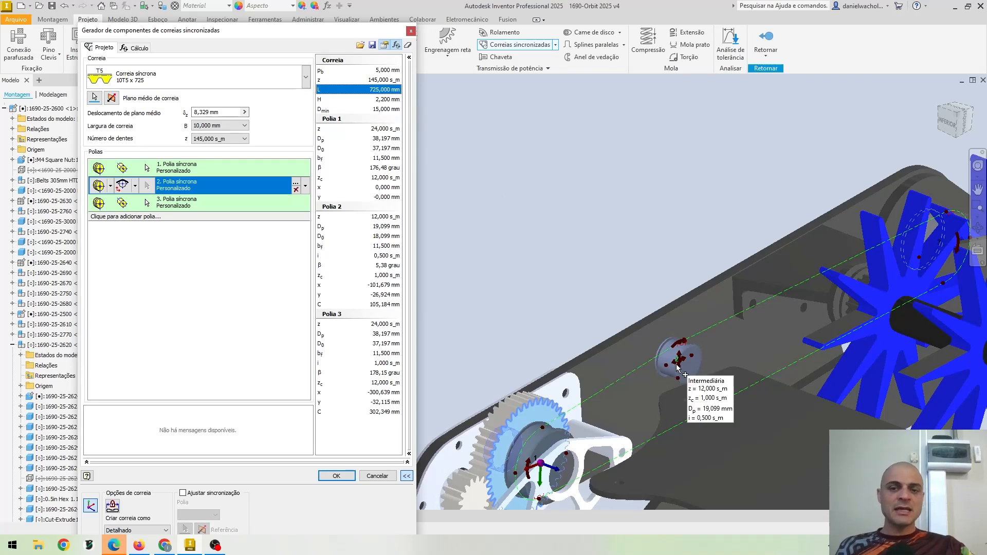
pyautogui.moveTo(663, 358)
pyautogui.keyDown('shift'); pyautogui.mouseDown(button='middle')
pyautogui.moveTo(585, 334)
pyautogui.moveTo(662, 363)
pyautogui.mouseUp(button='middle'); pyautogui.keyUp('shift')
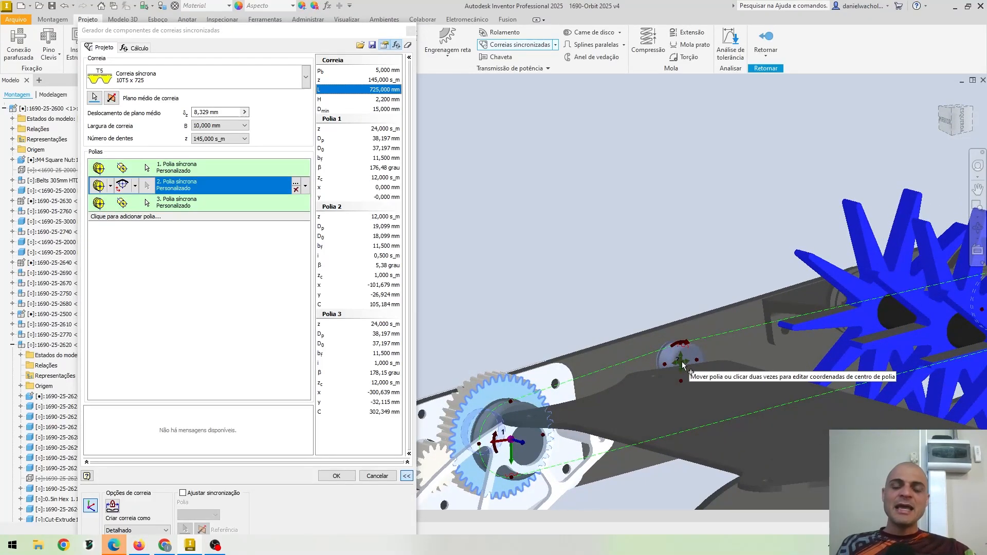
pyautogui.moveTo(682, 362); pyautogui.dragTo(690, 319)
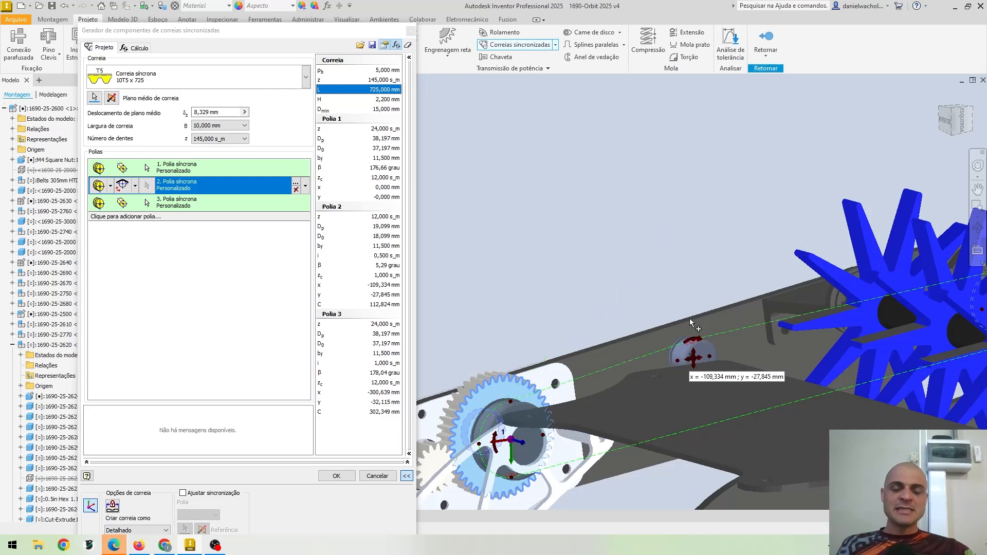
# Step: Delete intermediate pulley 2 so the belt runs only between the gear pulley and the roller shaft pulley
pyautogui.keyDown('shift'); pyautogui.moveTo(689, 318); pyautogui.dragTo(601, 253, button='middle'); pyautogui.keyUp('shift')
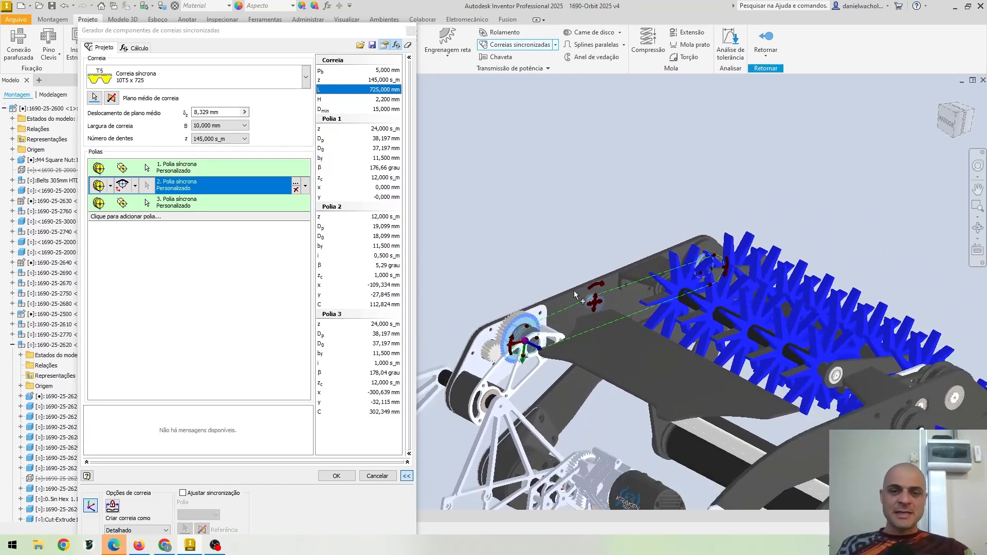
pyautogui.scroll(3, 562, 287)
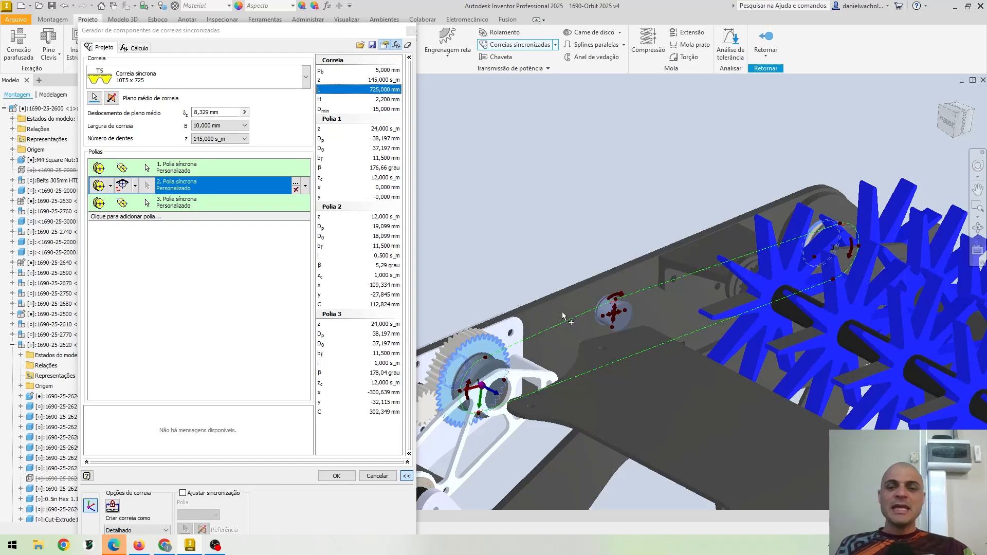
pyautogui.keyDown('shift'); pyautogui.moveTo(563, 311); pyautogui.dragTo(653, 334, button='middle'); pyautogui.keyUp('shift')
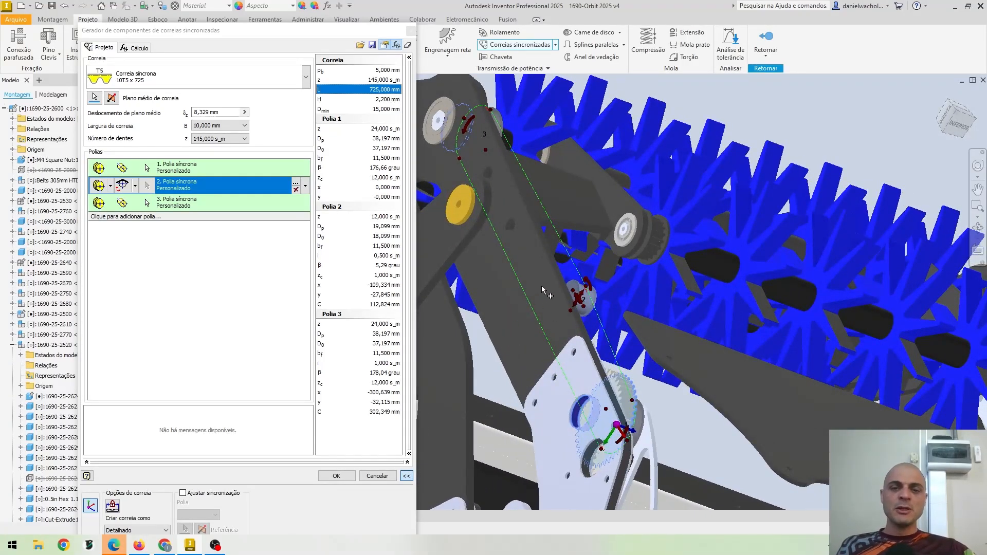
pyautogui.keyDown('shift'); pyautogui.moveTo(540, 322); pyautogui.dragTo(616, 342, button='middle'); pyautogui.keyUp('shift')
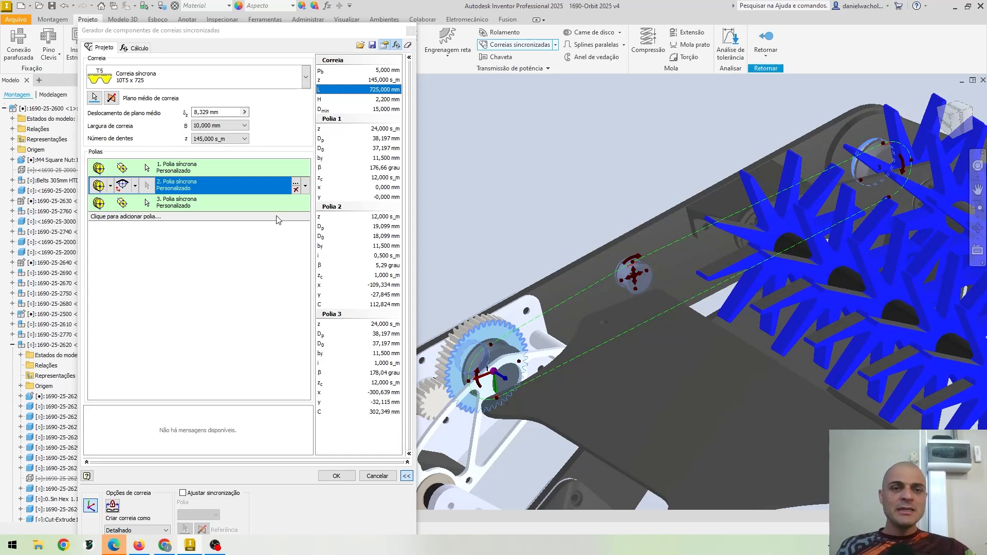
pyautogui.click(296, 190)
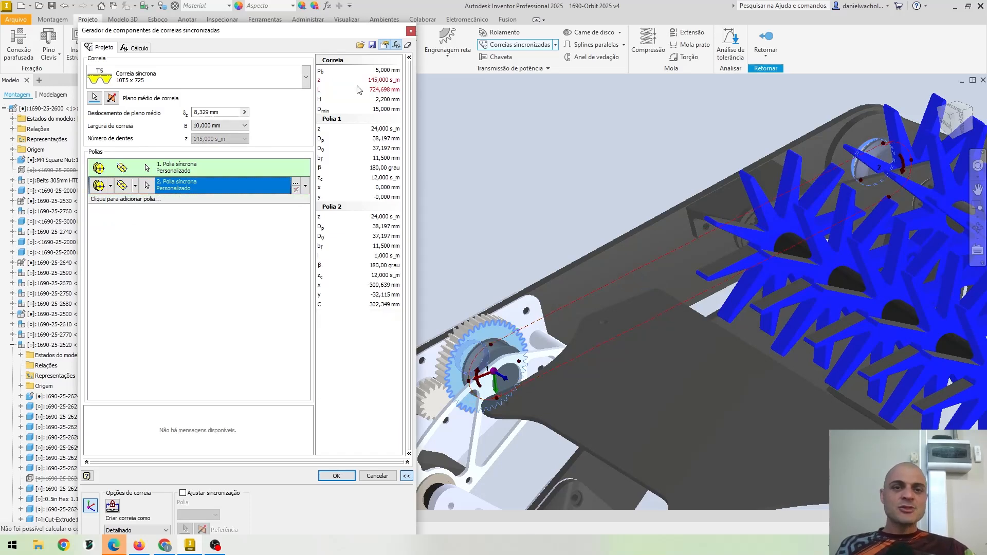
pyautogui.moveTo(375, 94)
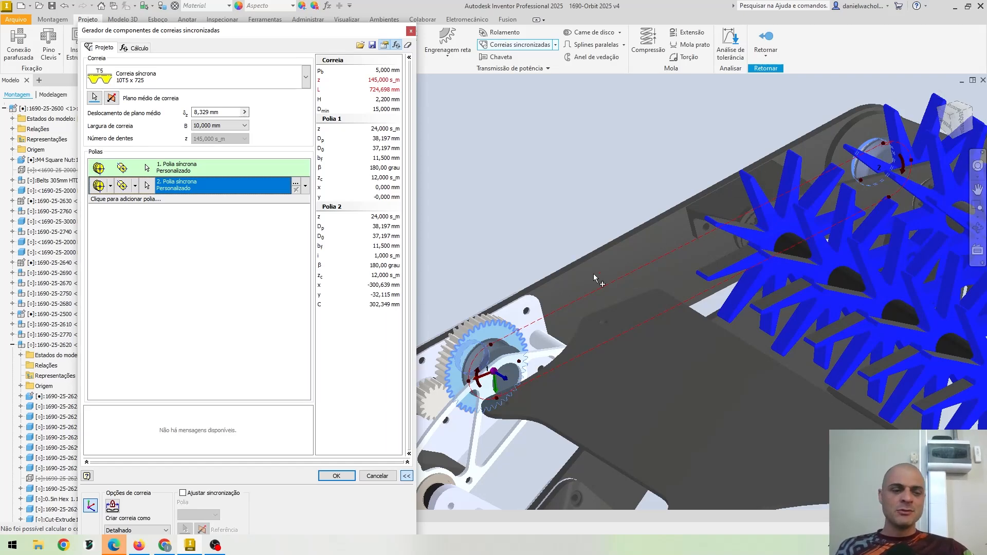
# Step: Examine the two-pulley belt path from the large gear to the roller shaft along the arm
pyautogui.keyDown('shift'); pyautogui.moveTo(555, 258); pyautogui.dragTo(586, 247, button='middle'); pyautogui.keyUp('shift')
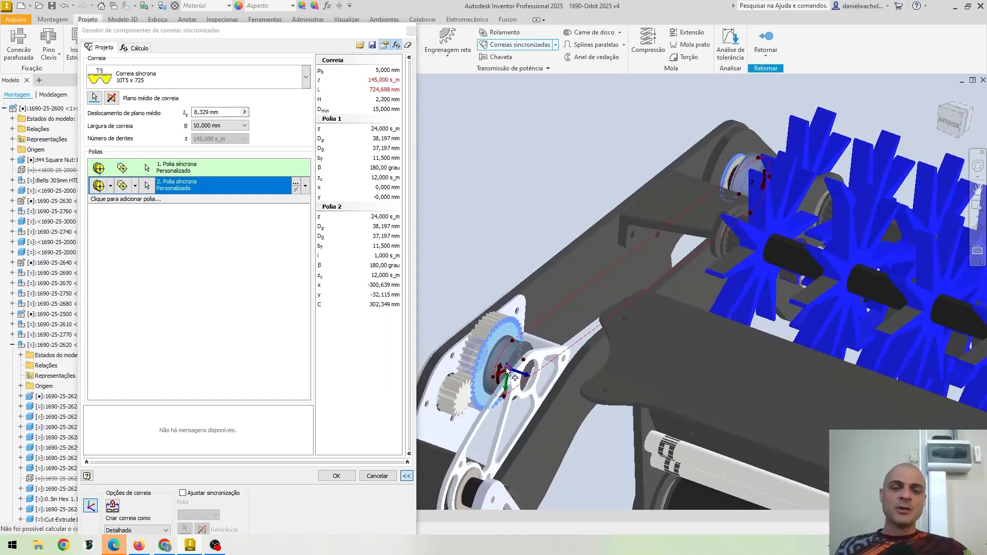
pyautogui.keyDown('shift'); pyautogui.moveTo(547, 220); pyautogui.dragTo(547, 282, button='middle'); pyautogui.keyUp('shift')
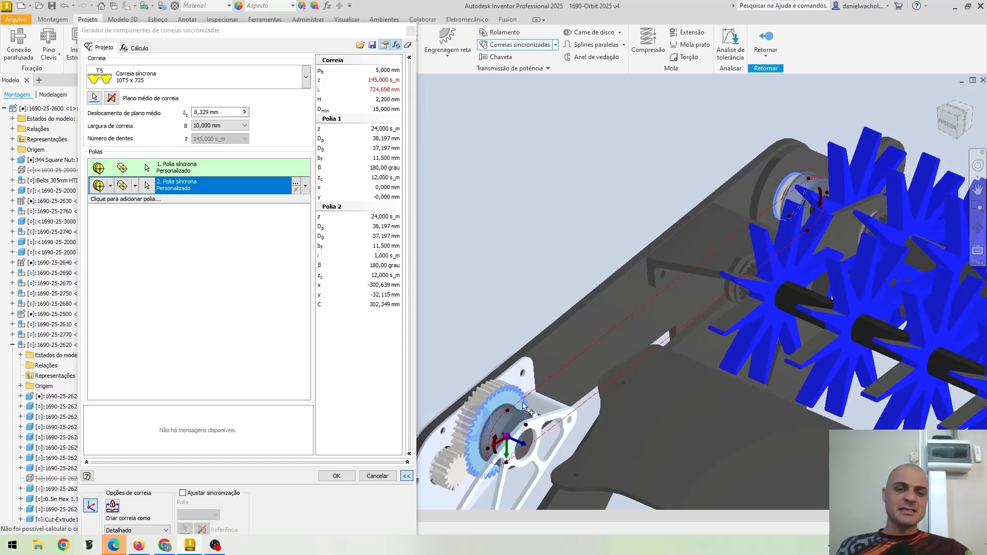
pyautogui.moveTo(535, 438); pyautogui.dragTo(526, 298, button='middle')
pyautogui.scroll(-3, 529, 303)
pyautogui.scroll(3, 704, 322)
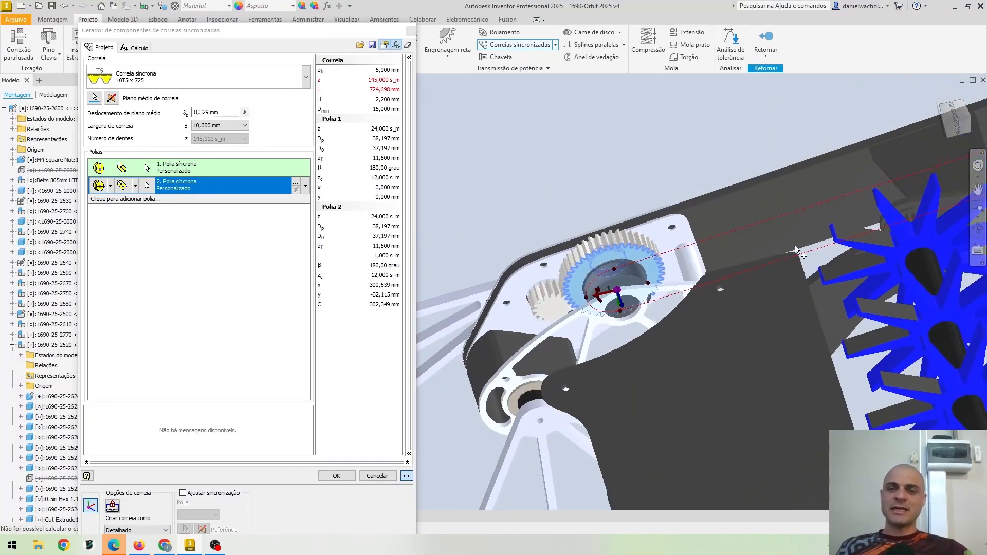
pyautogui.scroll(3, 795, 251)
pyautogui.moveTo(972, 182); pyautogui.dragTo(818, 181, button='middle')
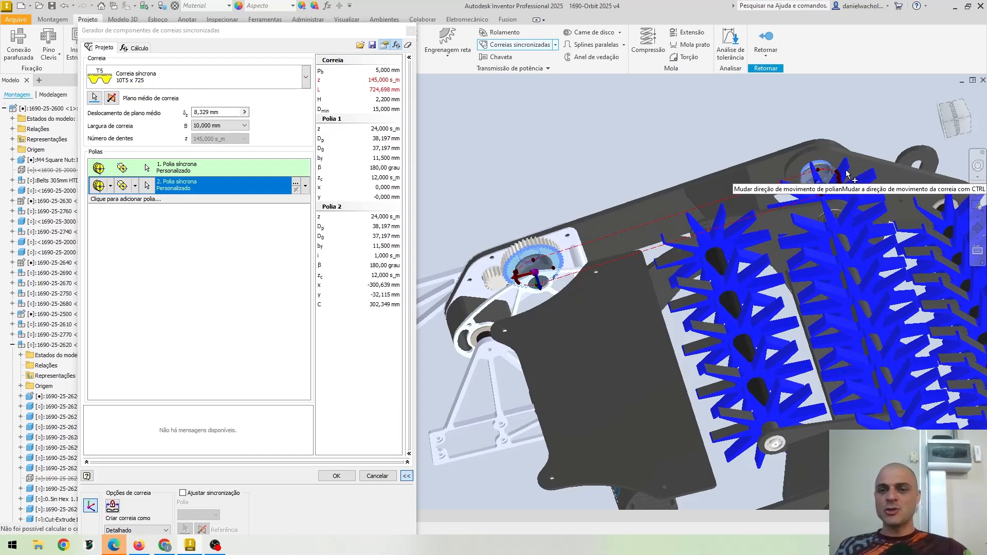
# Step: Add a third pulley to the belt using the type "T5 - Dentes de faces retas com flanges duplos"
pyautogui.keyDown('shift'); pyautogui.moveTo(717, 250); pyautogui.dragTo(699, 263, button='middle'); pyautogui.keyUp('shift')
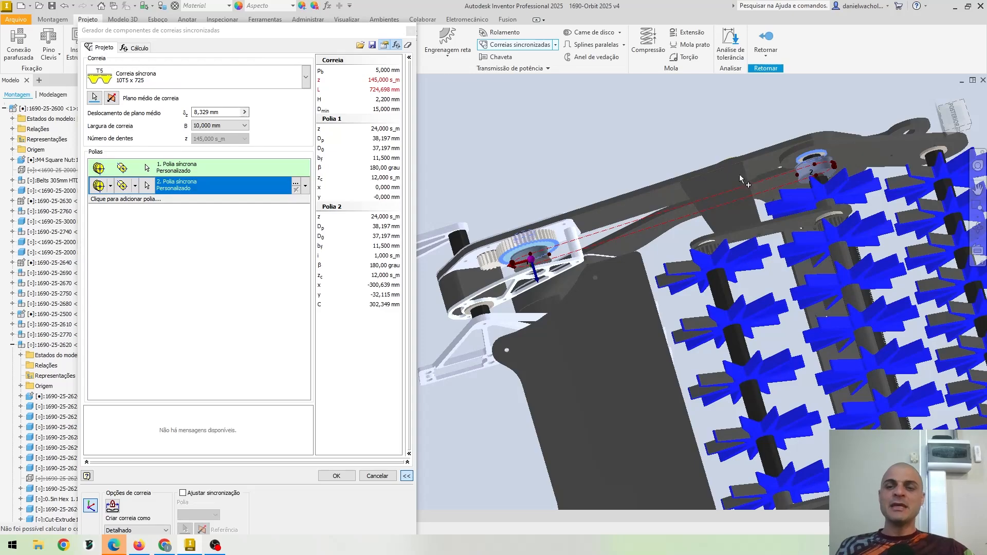
pyautogui.keyDown('shift'); pyautogui.moveTo(740, 178); pyautogui.dragTo(763, 184, button='middle'); pyautogui.keyUp('shift')
pyautogui.keyDown('shift'); pyautogui.moveTo(663, 179); pyautogui.dragTo(664, 186, button='middle'); pyautogui.keyUp('shift')
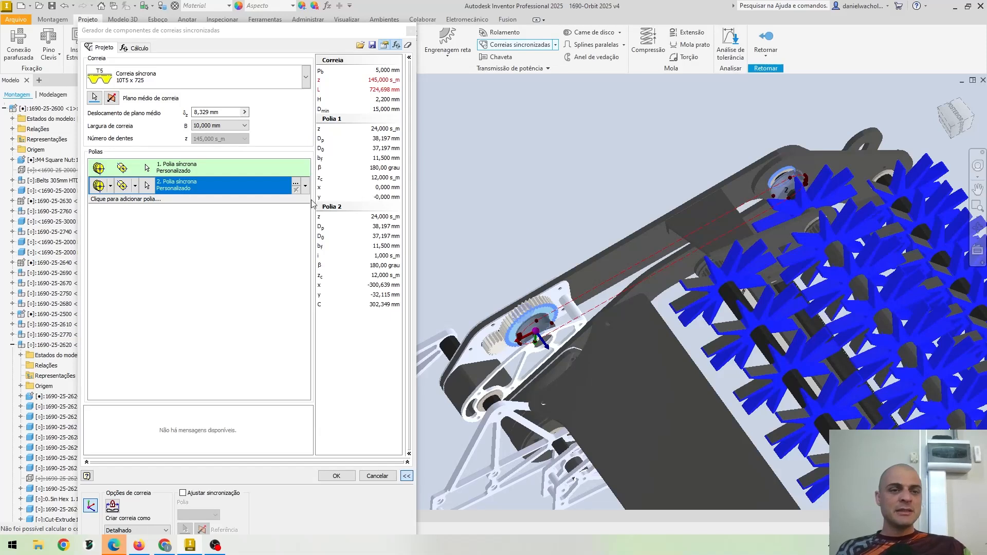
pyautogui.click(260, 168)
pyautogui.click(206, 200)
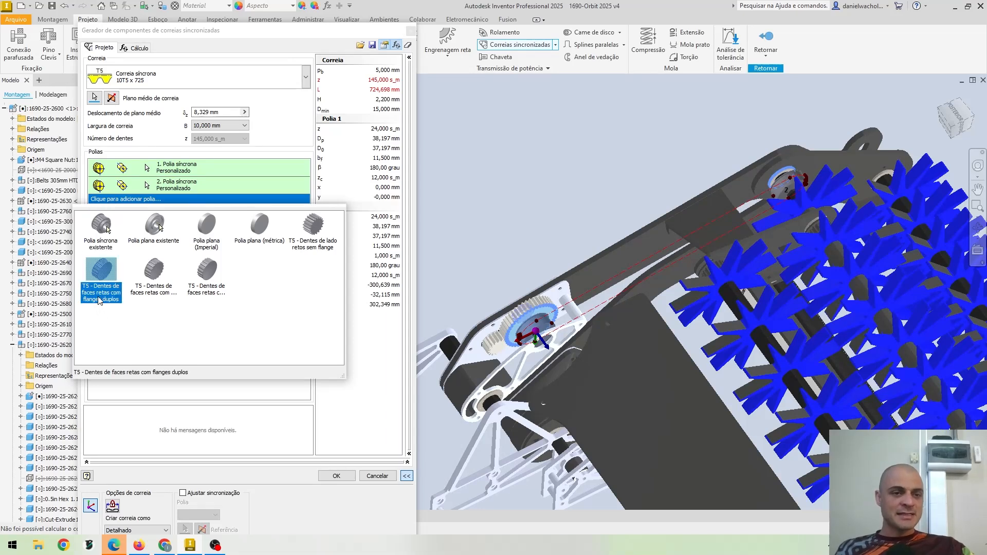
pyautogui.click(94, 278)
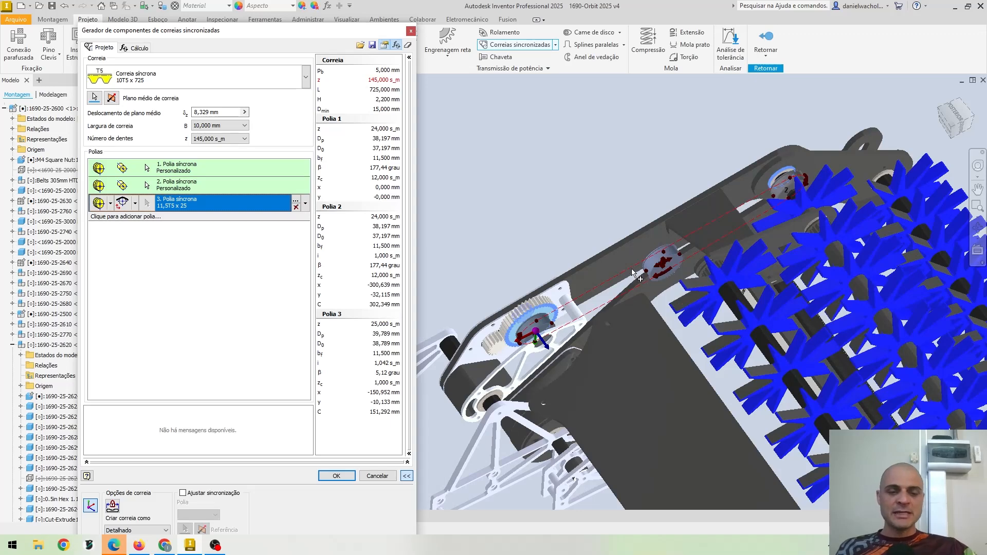
# Step: Shift pulley 3 along the arm to about x -145.5 mm, y -9.6 mm, and set its tooth count to 12
pyautogui.keyDown('shift'); pyautogui.moveTo(645, 270); pyautogui.dragTo(638, 225, button='middle'); pyautogui.keyUp('shift')
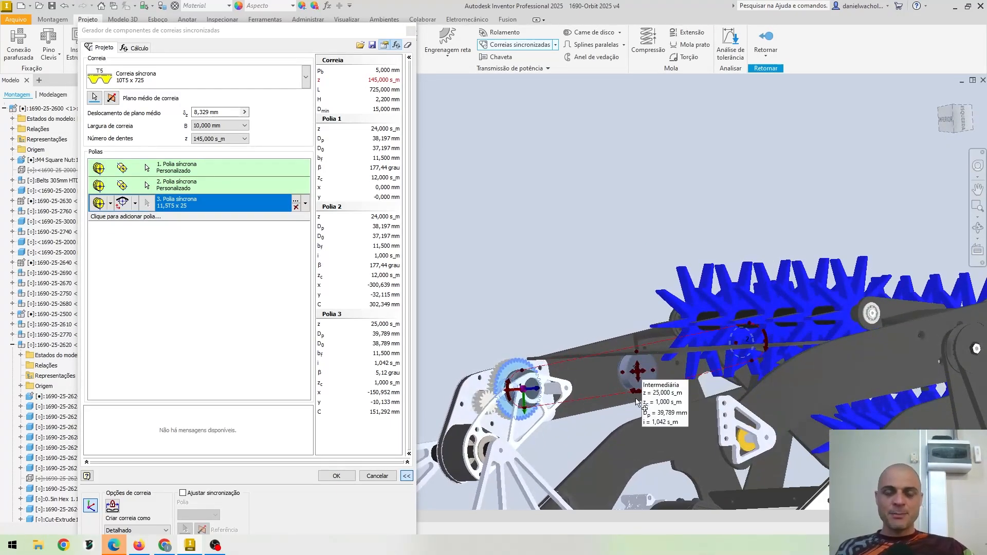
pyautogui.scroll(3, 640, 359)
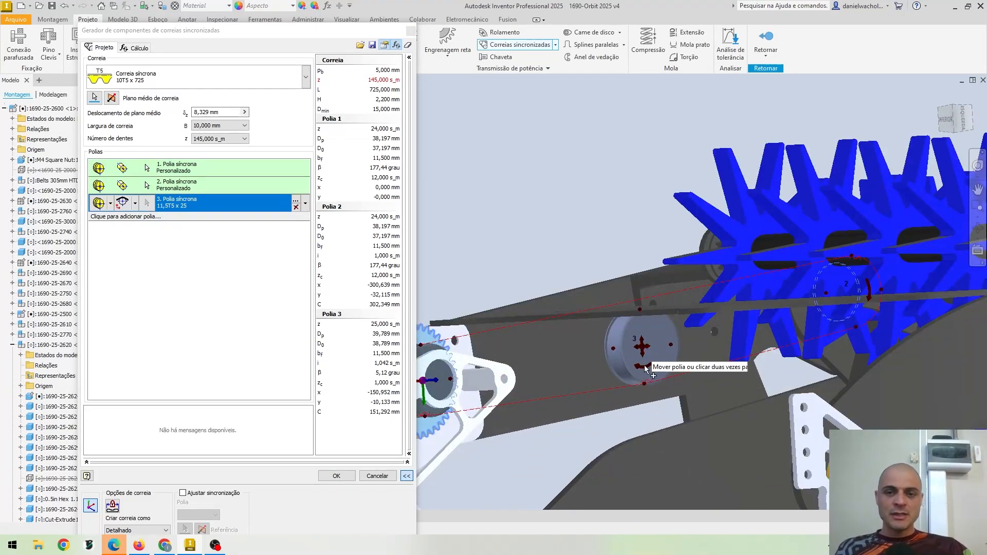
pyautogui.moveTo(639, 347); pyautogui.dragTo(645, 419)
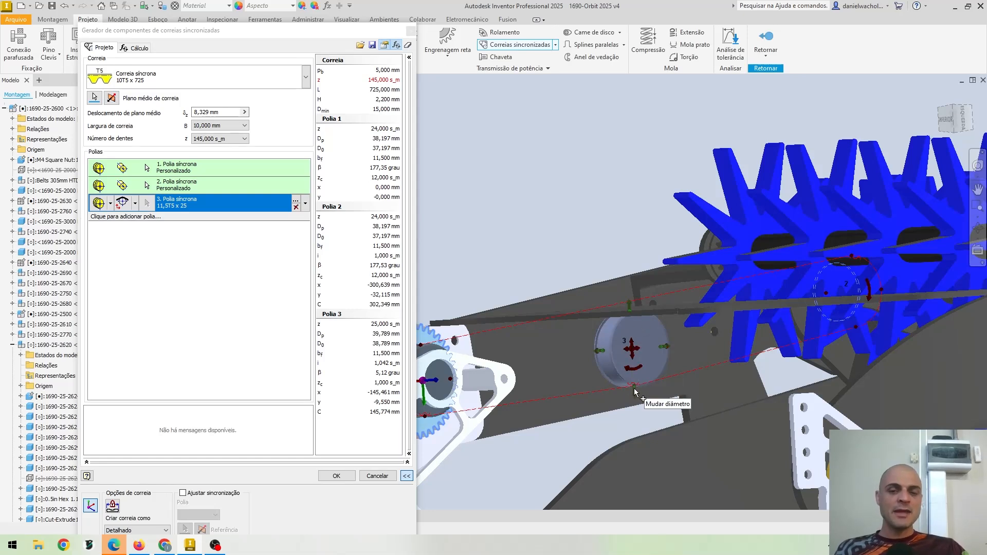
pyautogui.doubleClick(172, 203)
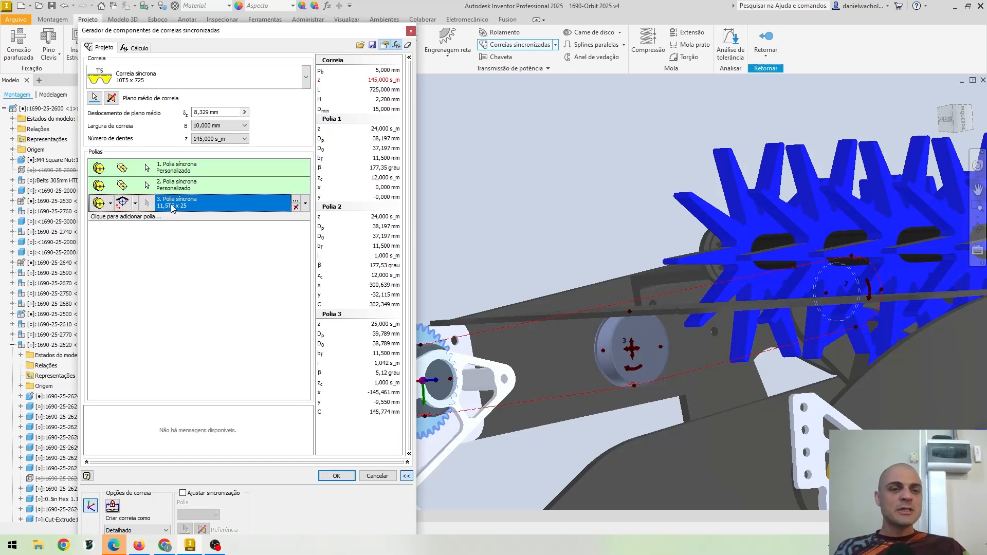
pyautogui.moveTo(323, 215); pyautogui.dragTo(267, 216)
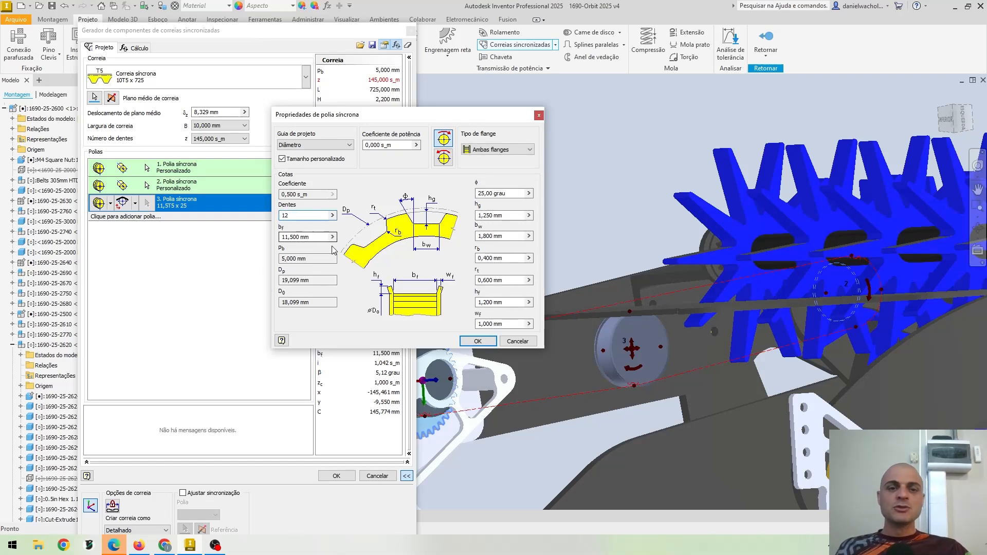
pyautogui.click(474, 342)
# Step: Move pulley 3 inside the belt loop, against the lower run, at about x -143.4 mm, y 1.1 mm
pyautogui.scroll(2, 637, 400)
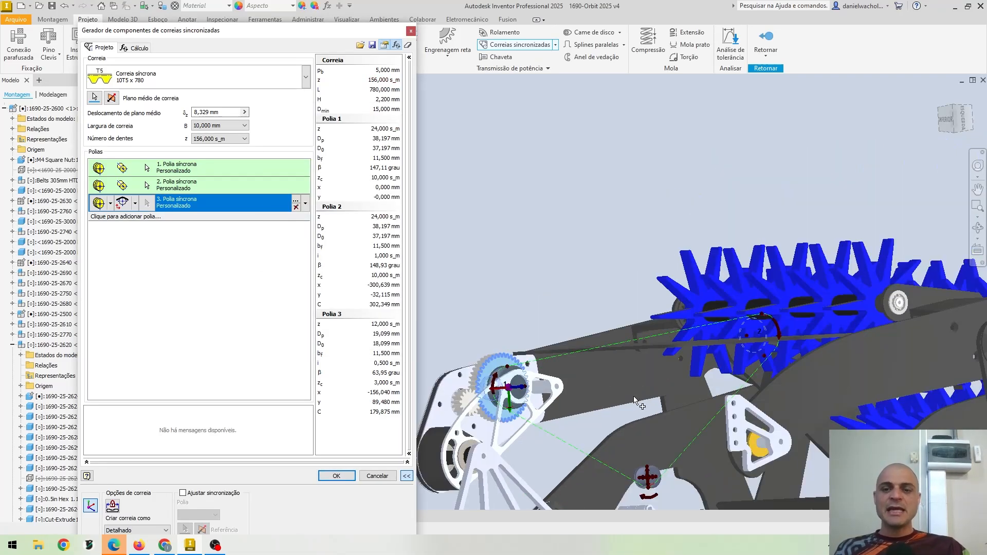
pyautogui.moveTo(637, 399); pyautogui.dragTo(633, 370, button='middle')
pyautogui.scroll(-2, 634, 458)
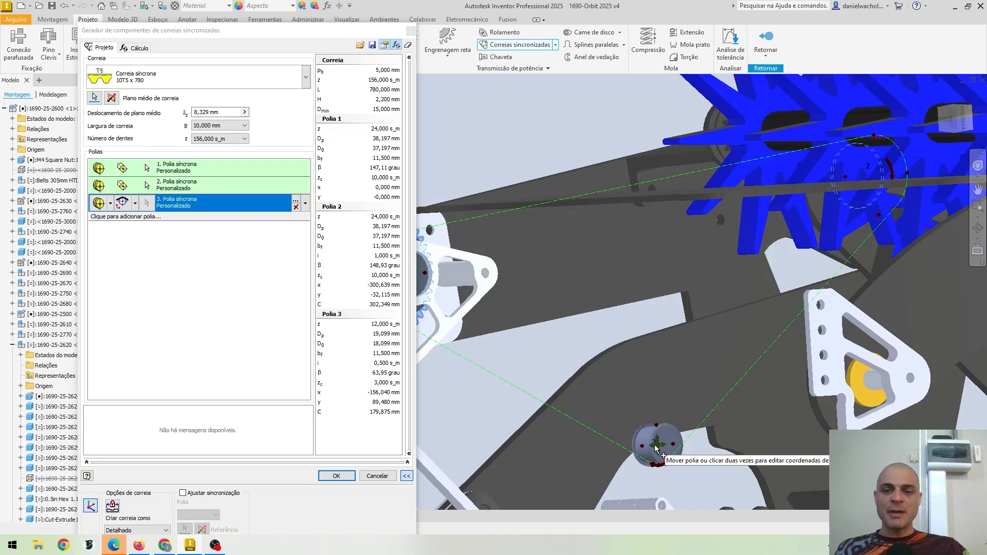
pyautogui.moveTo(636, 457); pyautogui.dragTo(626, 262)
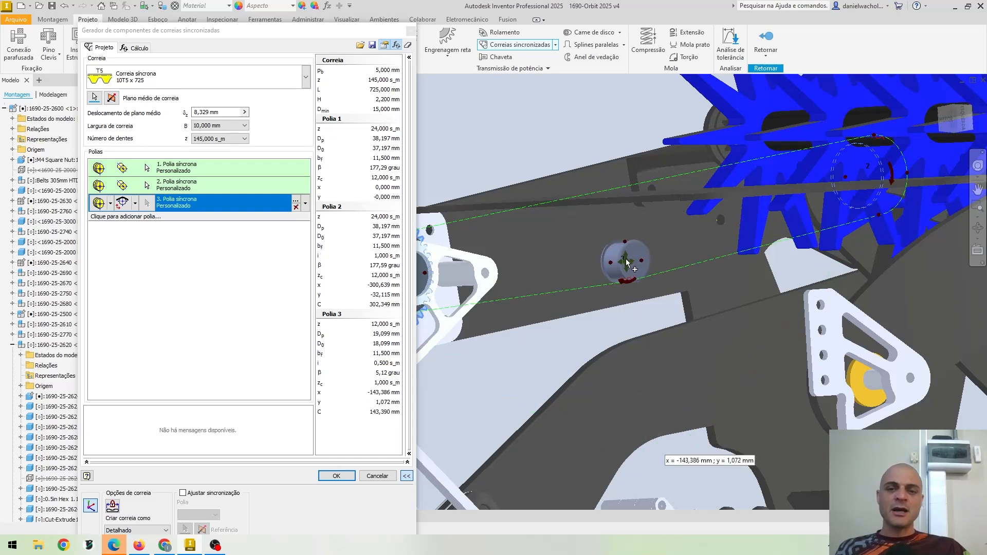
# Step: Reverse pulley 3's direction so the lower belt run passes over it, and move it to about x -136.7 mm, y 7.5 mm
pyautogui.moveTo(626, 262); pyautogui.dragTo(667, 353, button='middle')
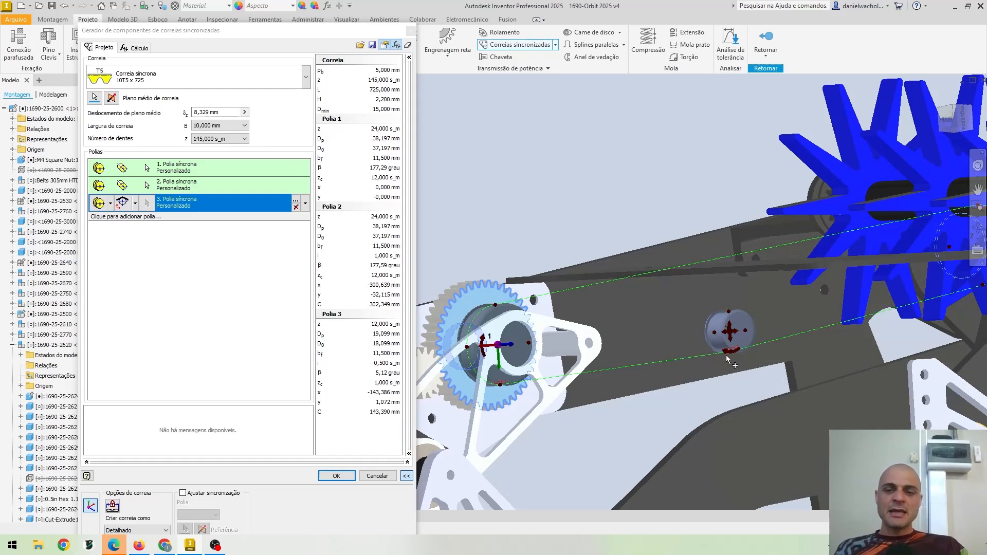
pyautogui.moveTo(726, 355)
pyautogui.mouseDown()
pyautogui.moveTo(725, 324)
pyautogui.moveTo(729, 359)
pyautogui.mouseUp()
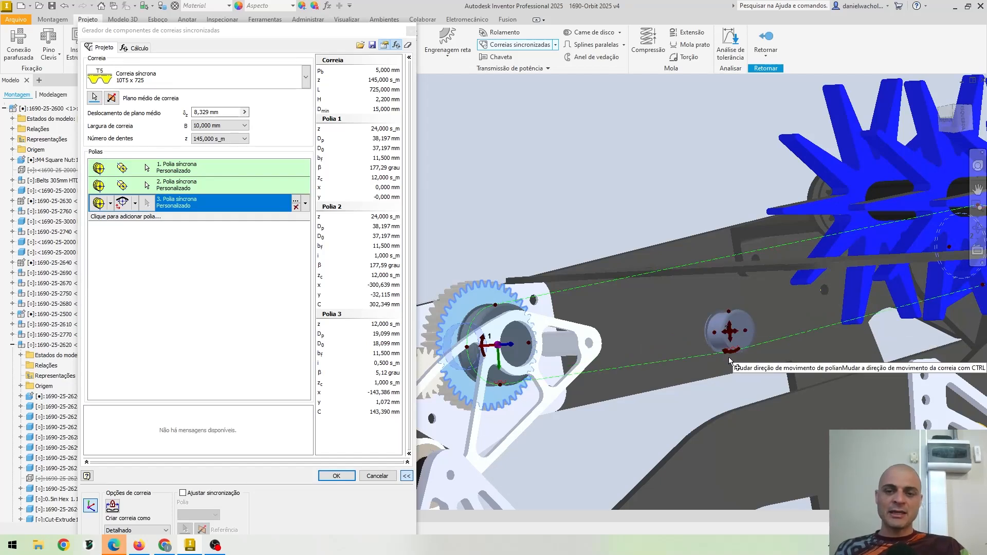
pyautogui.click(726, 353)
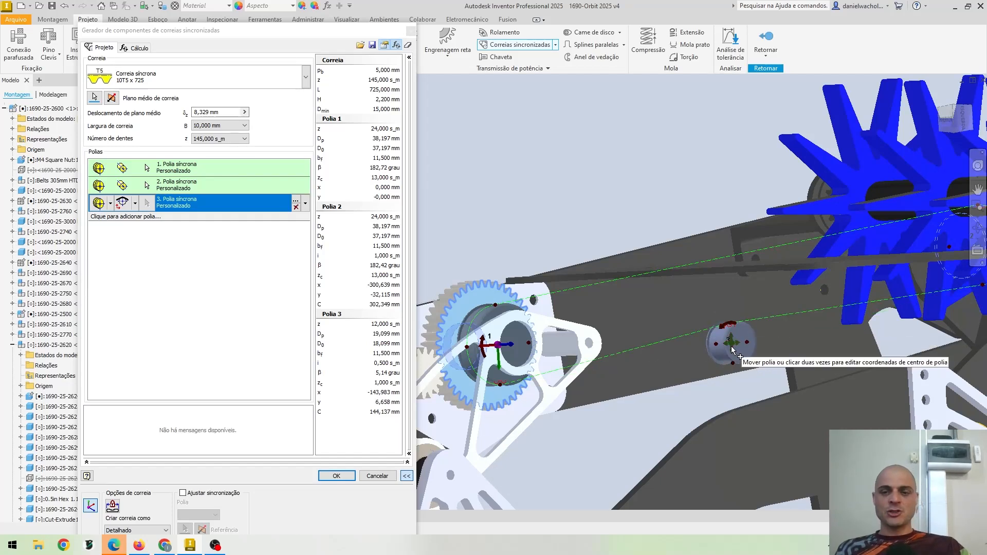
pyautogui.moveTo(732, 349); pyautogui.dragTo(714, 332)
pyautogui.keyDown('shift'); pyautogui.moveTo(688, 343); pyautogui.dragTo(712, 354, button='middle'); pyautogui.keyUp('shift')
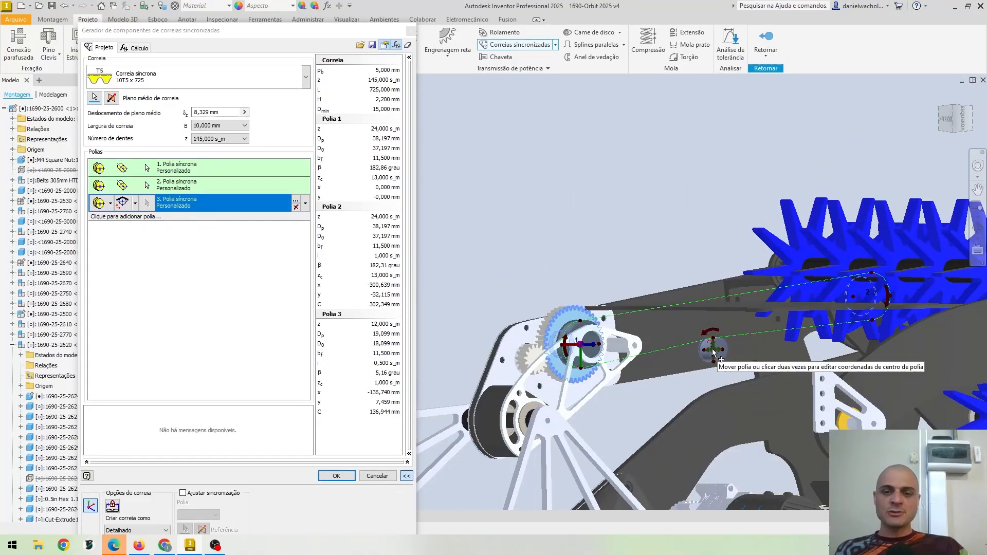
pyautogui.scroll(-3, 709, 311)
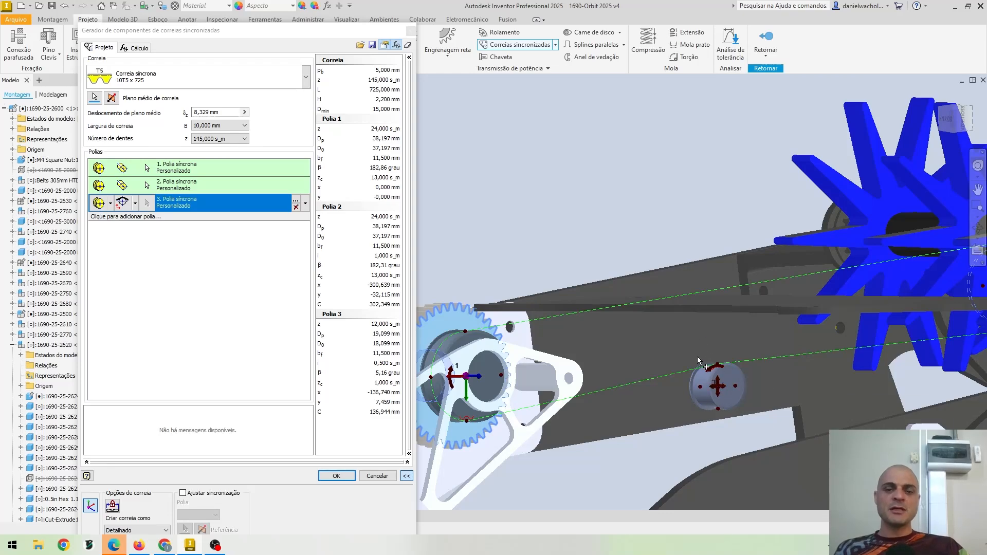
pyautogui.moveTo(697, 356)
pyautogui.keyDown('shift'); pyautogui.mouseDown(button='middle')
pyautogui.moveTo(723, 358)
pyautogui.moveTo(732, 343)
pyautogui.moveTo(756, 374)
pyautogui.moveTo(723, 349)
pyautogui.moveTo(700, 373)
pyautogui.mouseUp(button='middle'); pyautogui.keyUp('shift')
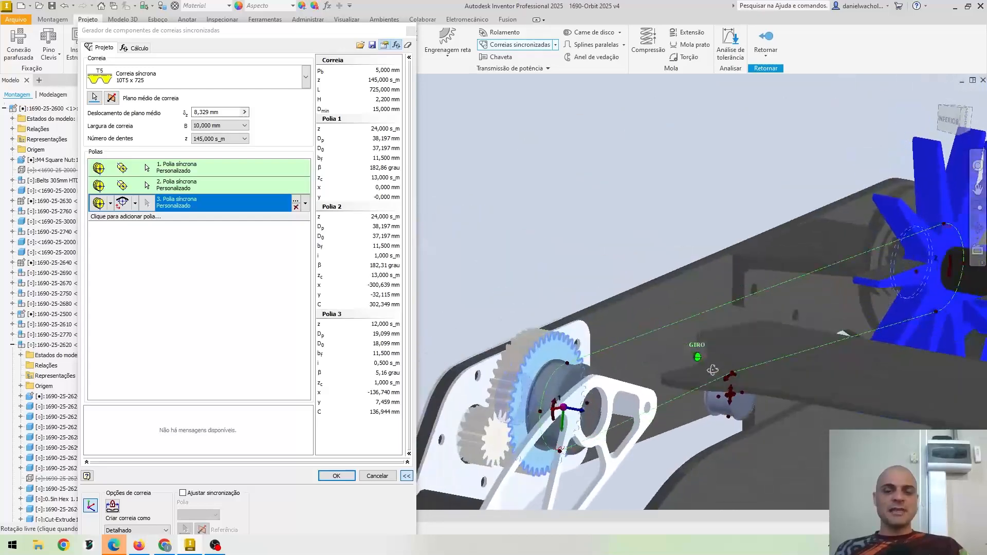
pyautogui.moveTo(593, 264); pyautogui.dragTo(566, 229, button='middle')
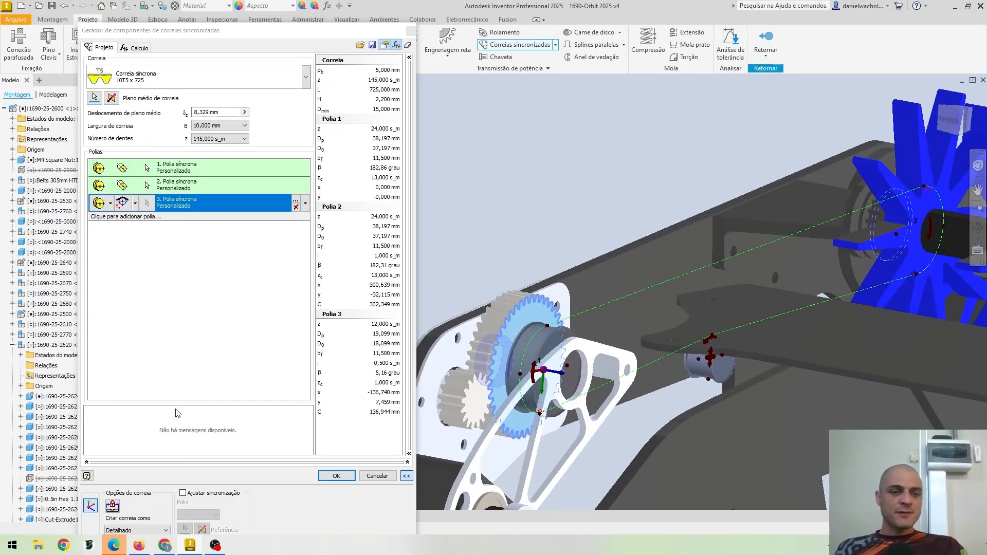
# Step: Switch to Chrome, check the first intake belt's width in the synchronous belt materials list, and return to Inventor
pyautogui.moveTo(243, 35); pyautogui.dragTo(267, 18)
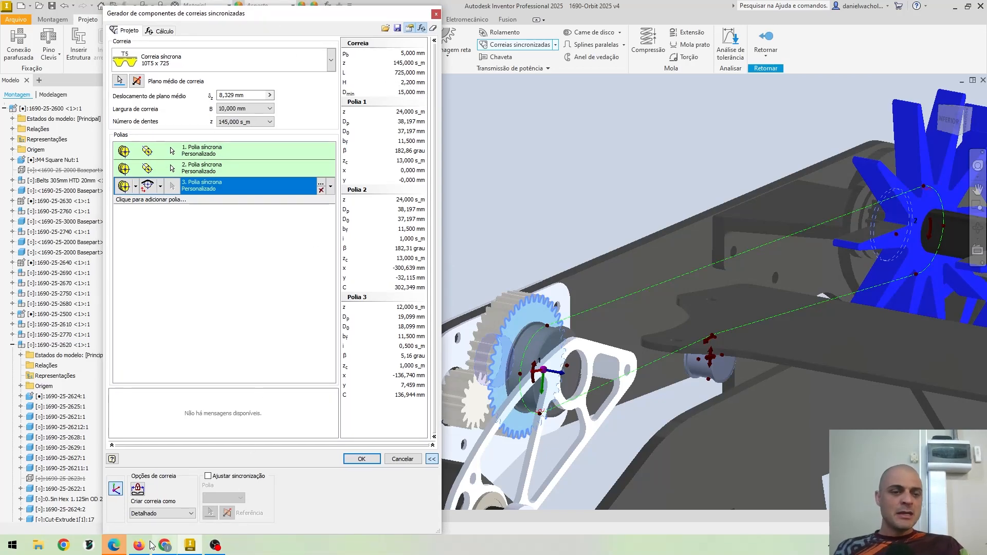
pyautogui.click(171, 549)
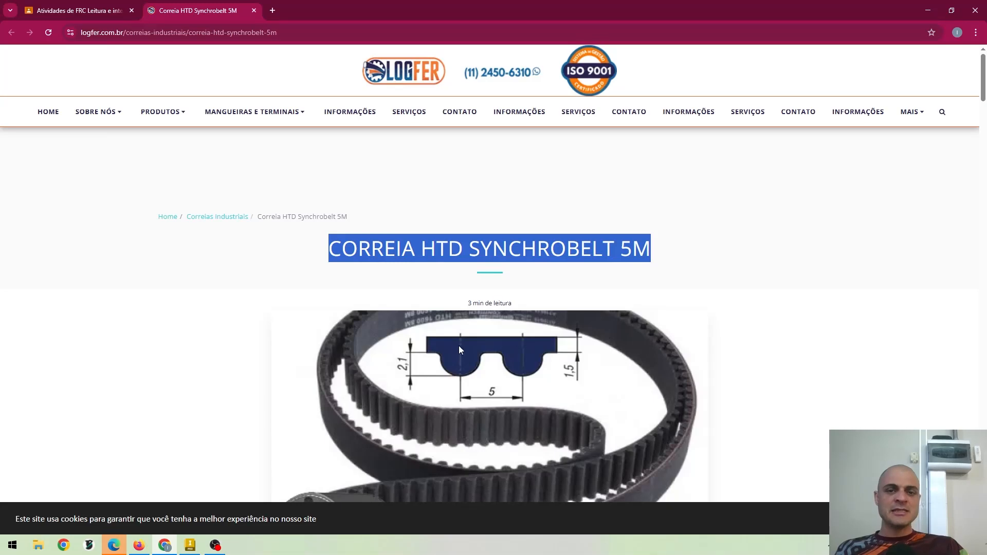
pyautogui.scroll(-3, 459, 348)
pyautogui.click(94, 13)
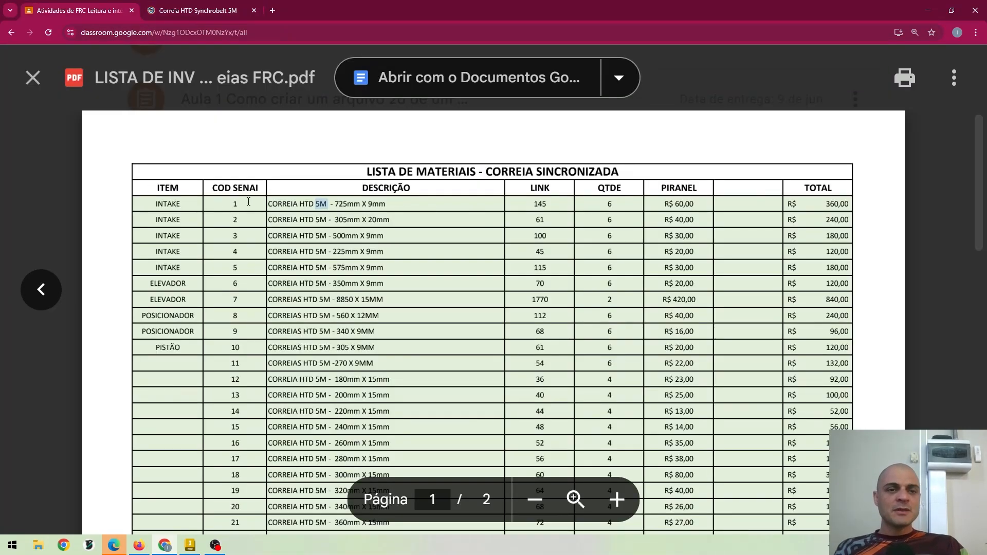
pyautogui.moveTo(271, 204); pyautogui.dragTo(362, 204)
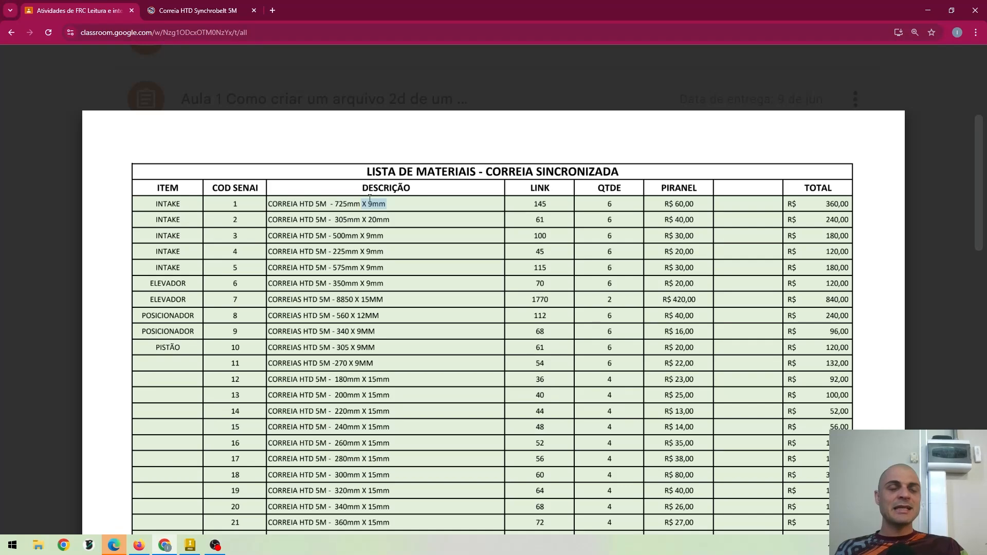
pyautogui.click(930, 11)
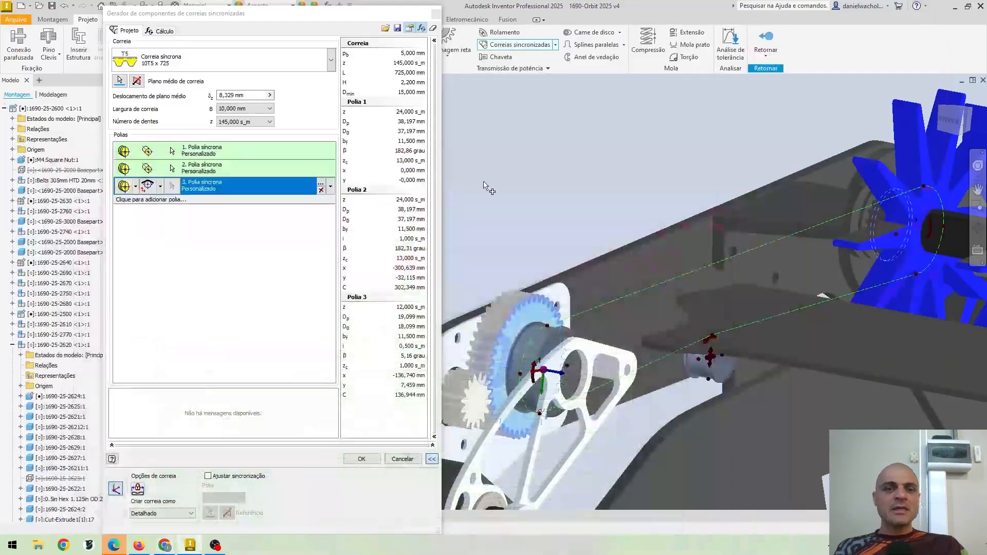
# Step: Set pulley 1's width to 10.5 mm in its synchronous pulley properties
pyautogui.doubleClick(196, 184)
pyautogui.click(537, 115)
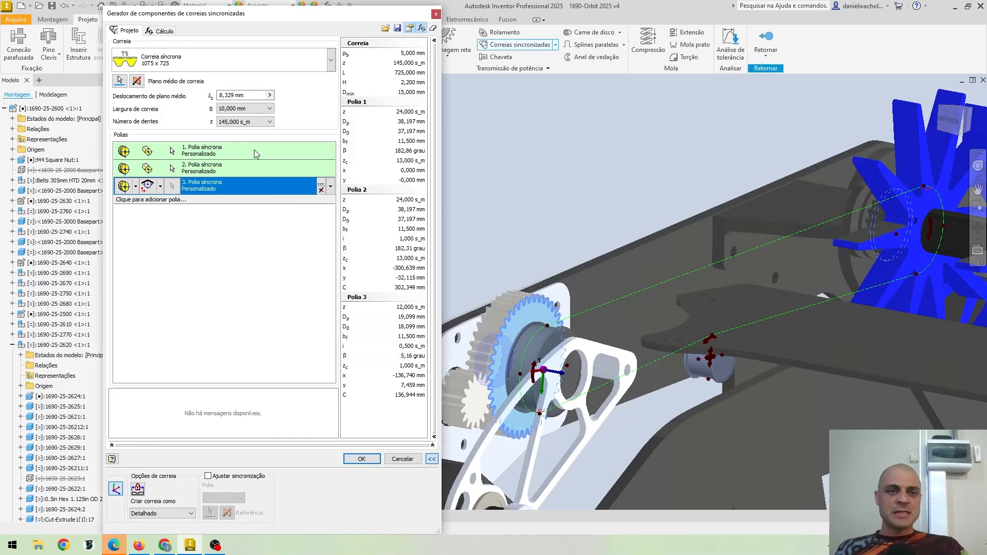
pyautogui.doubleClick(256, 154)
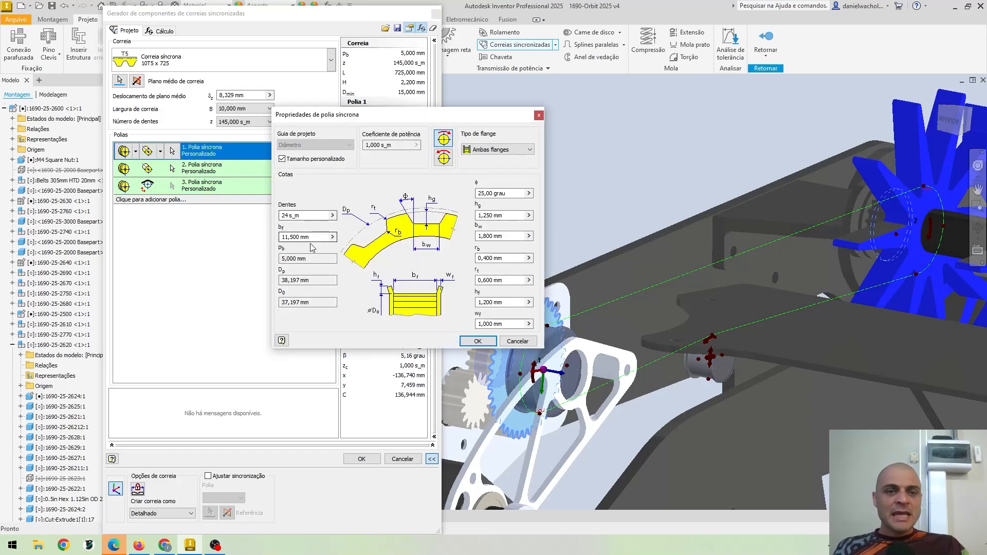
pyautogui.moveTo(315, 237); pyautogui.dragTo(271, 239)
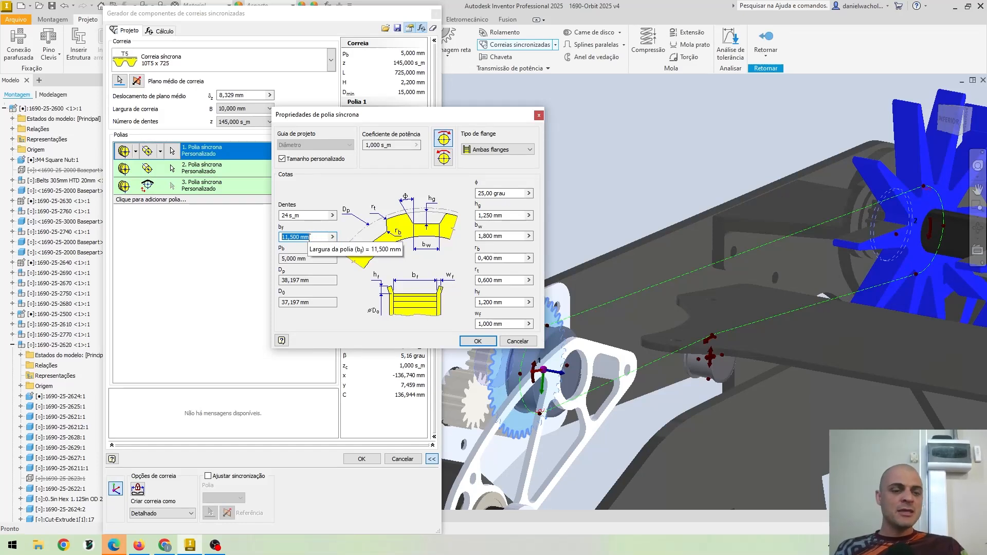
pyautogui.write('1')
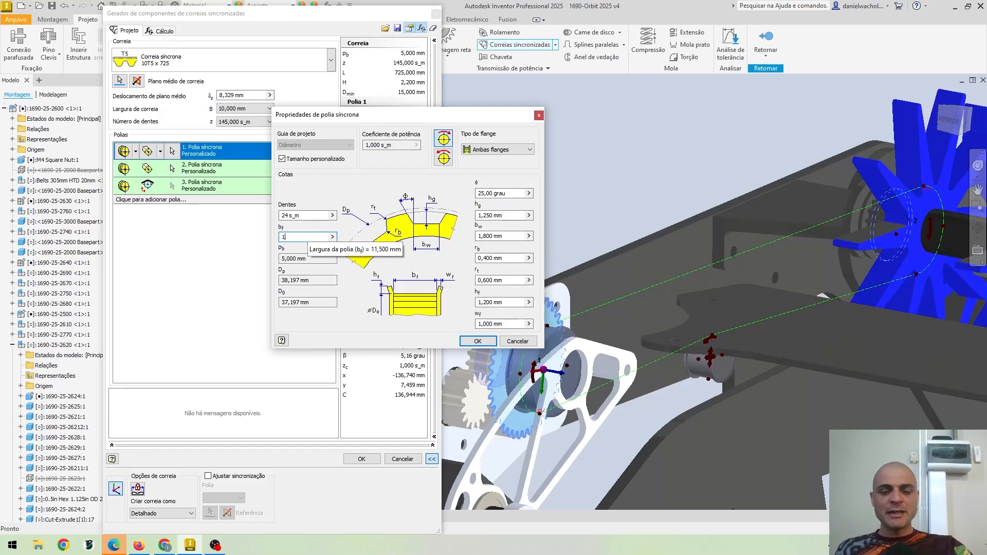
pyautogui.write('0.5')
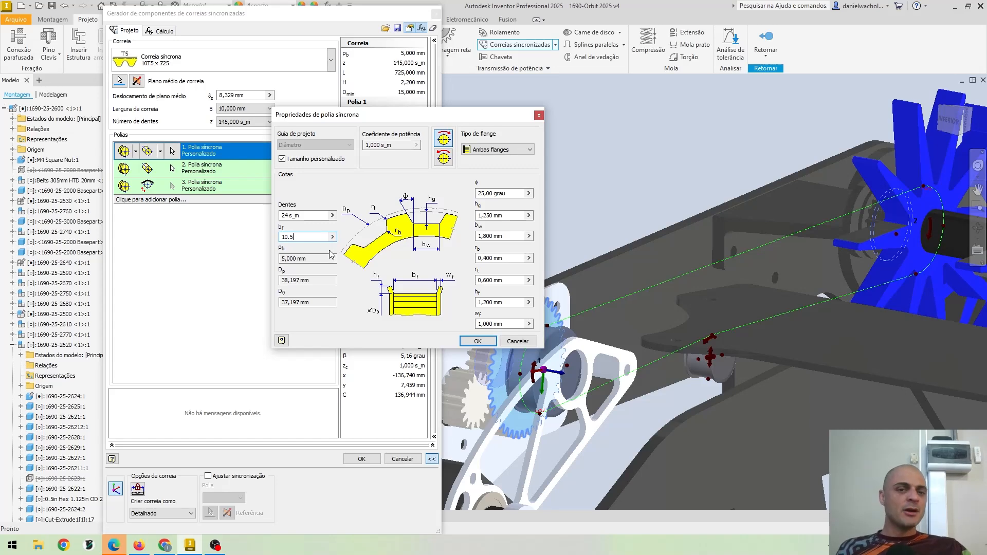
pyautogui.click(477, 340)
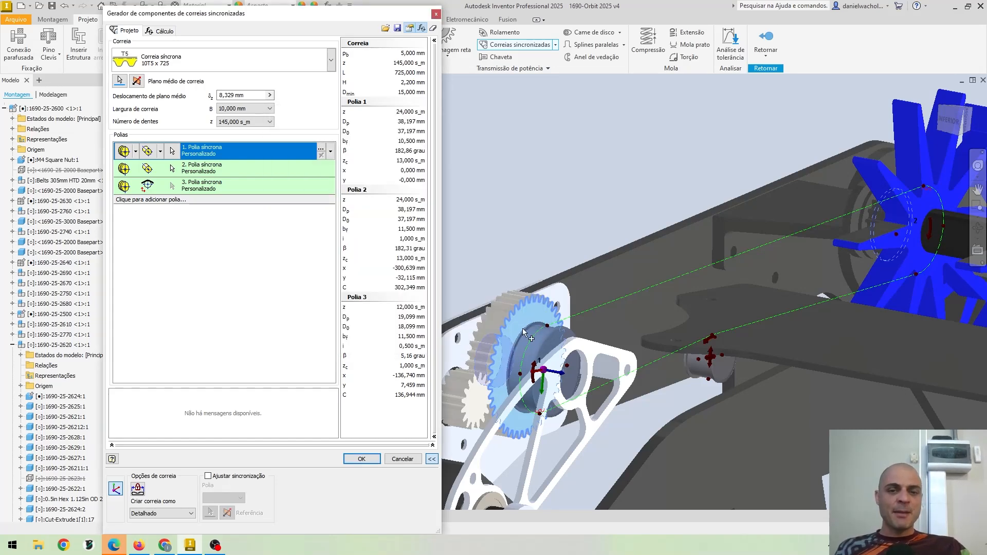
# Step: Set the width of pulley 2 on the roller shaft to 10.5 mm
pyautogui.keyDown('shift'); pyautogui.moveTo(713, 248); pyautogui.dragTo(475, 201, button='middle'); pyautogui.keyUp('shift')
pyautogui.doubleClick(205, 169)
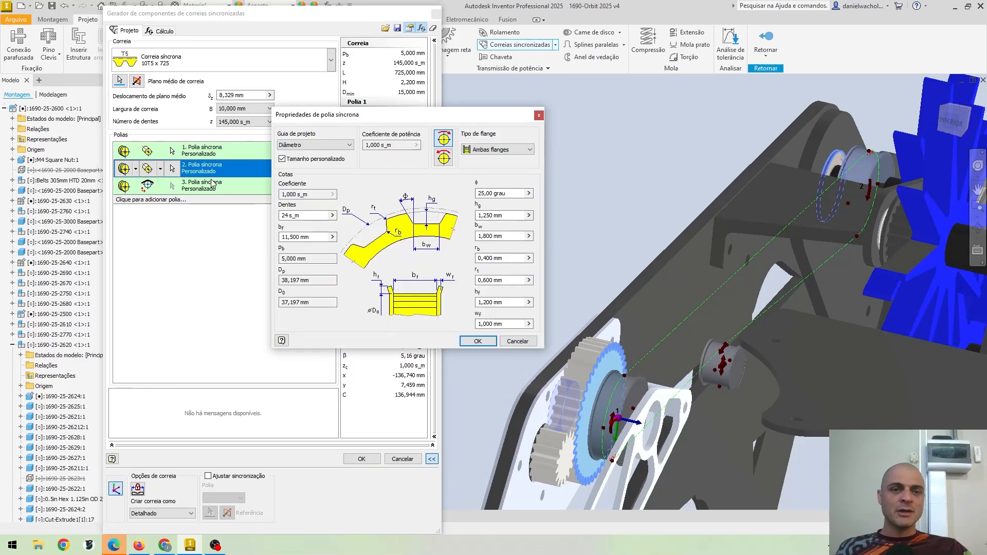
pyautogui.click(305, 217)
pyautogui.press('Tab')
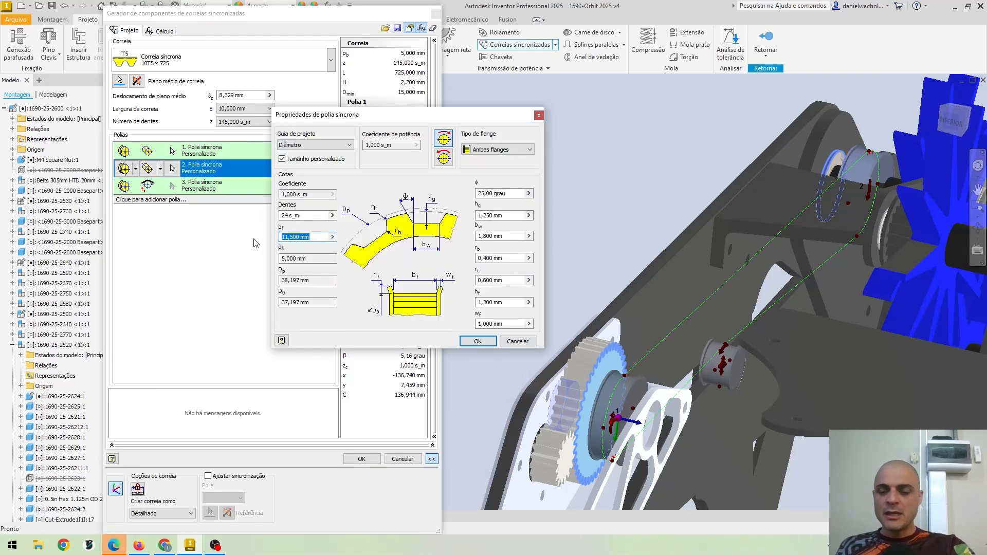
pyautogui.write('10.5')
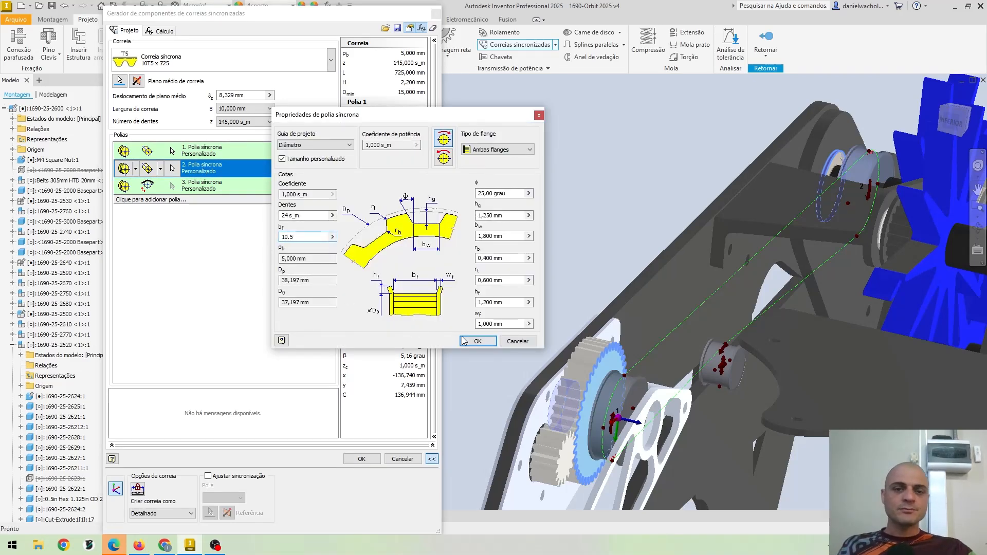
pyautogui.press('Return')
# Step: Set pulley 3's width to 10.5 mm in its synchronous pulley properties
pyautogui.doubleClick(189, 187)
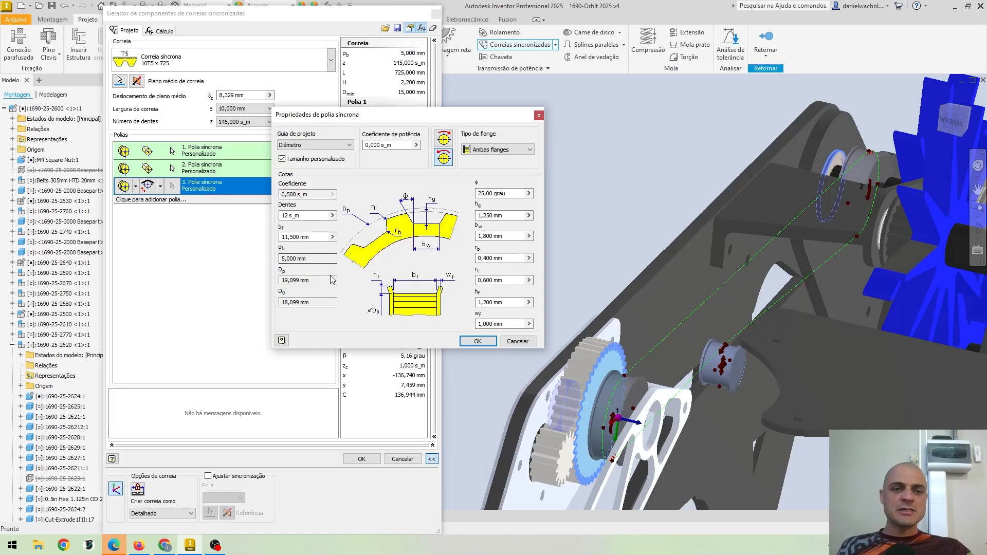
pyautogui.moveTo(313, 237); pyautogui.dragTo(273, 242)
pyautogui.write('10.5')
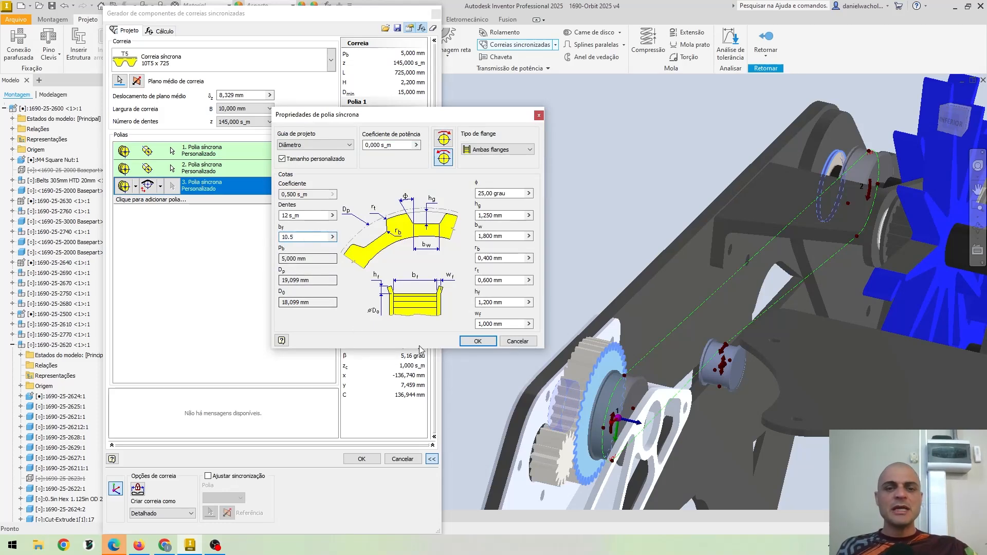
pyautogui.click(477, 341)
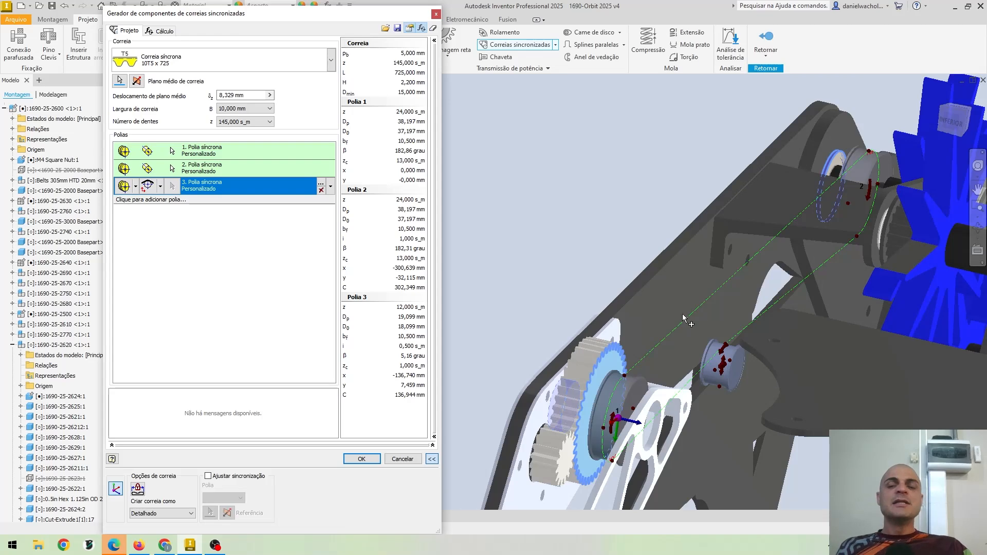
# Step: Generate the belt transmission with the belt created as Detalhado, accepting the proposed file names
pyautogui.keyDown('shift'); pyautogui.moveTo(682, 314); pyautogui.dragTo(675, 312, button='middle'); pyautogui.keyUp('shift')
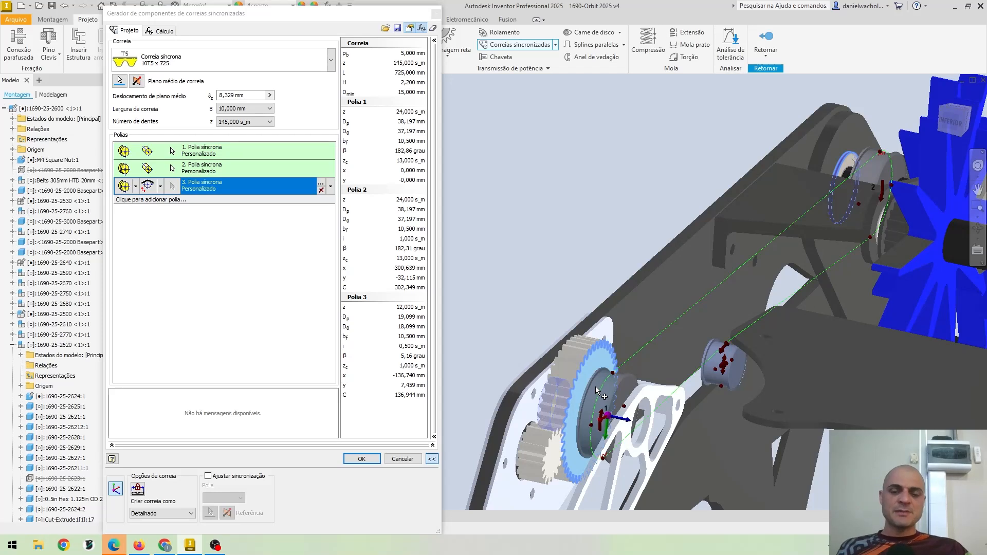
pyautogui.moveTo(600, 399); pyautogui.dragTo(600, 371, button='middle')
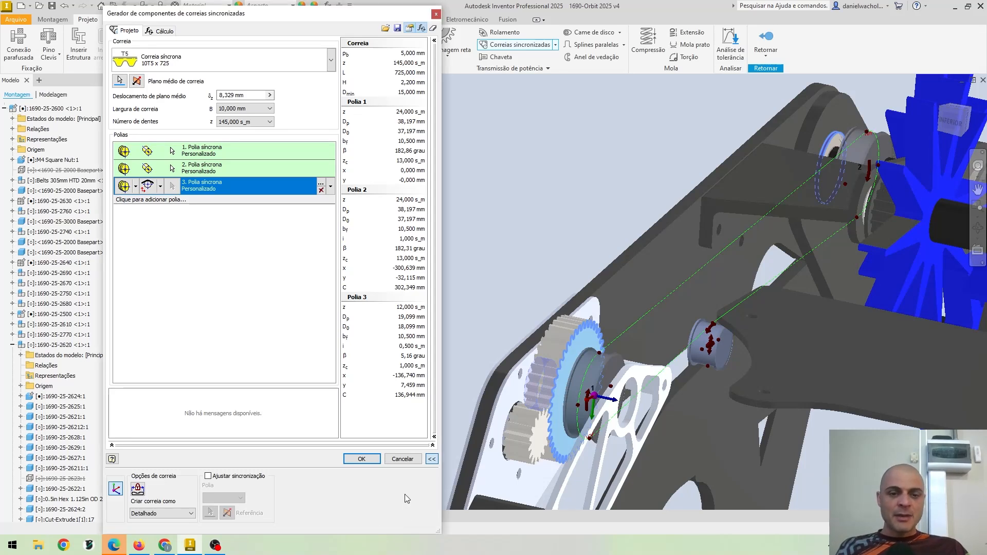
pyautogui.moveTo(299, 16); pyautogui.dragTo(308, 13)
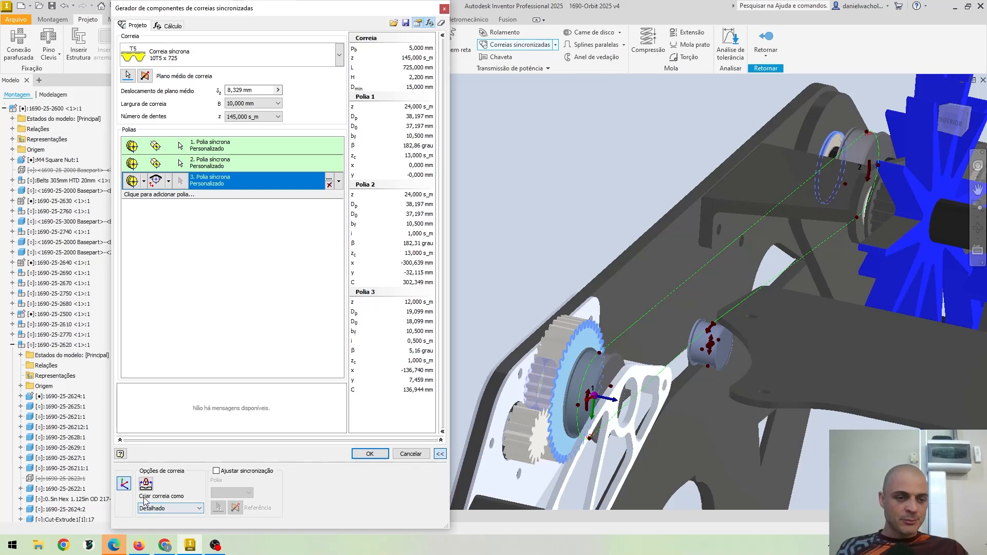
pyautogui.click(177, 508)
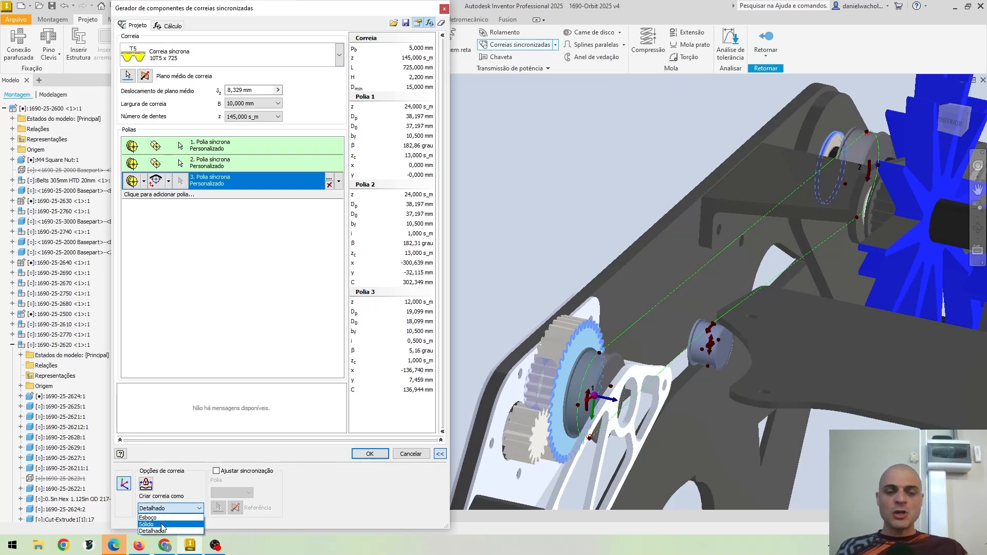
pyautogui.click(163, 531)
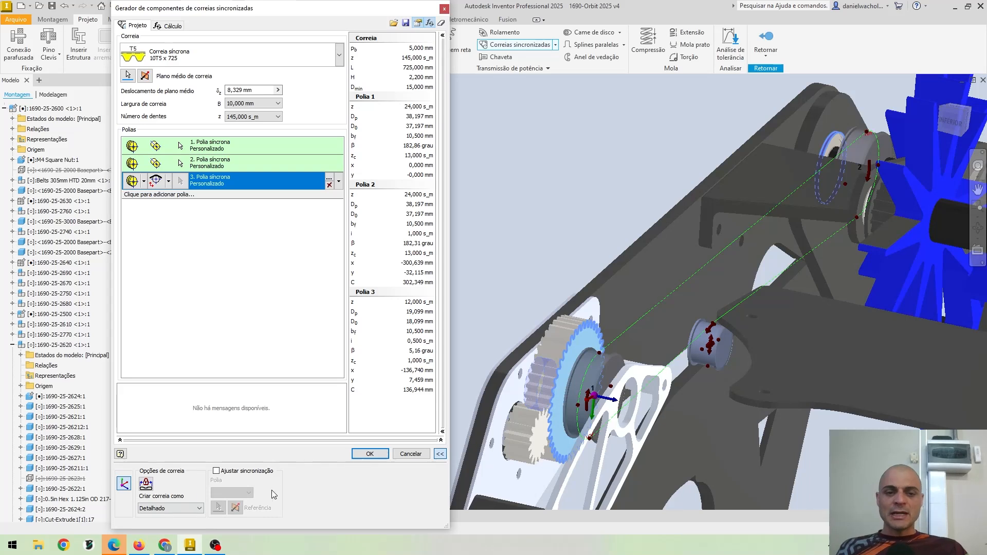
pyautogui.click(368, 454)
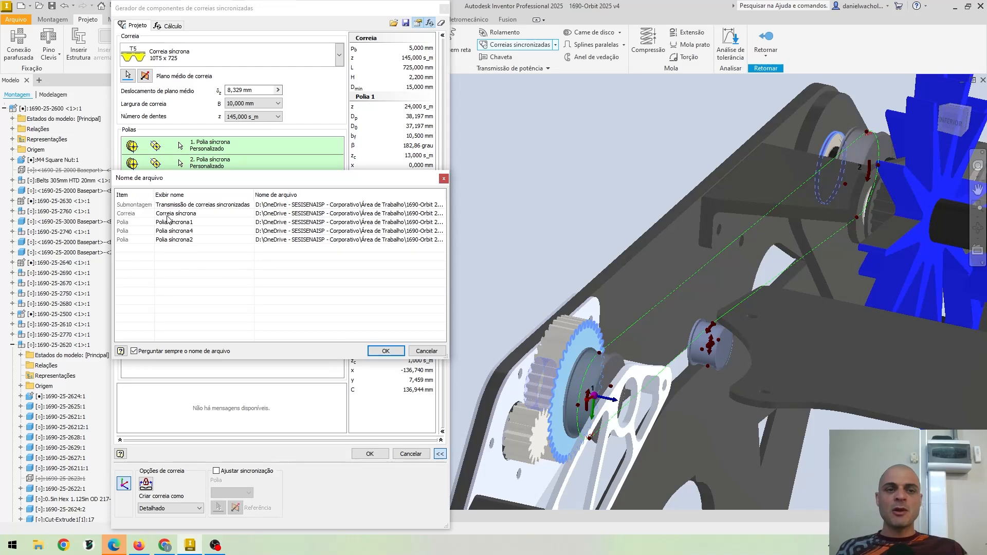
pyautogui.click(385, 351)
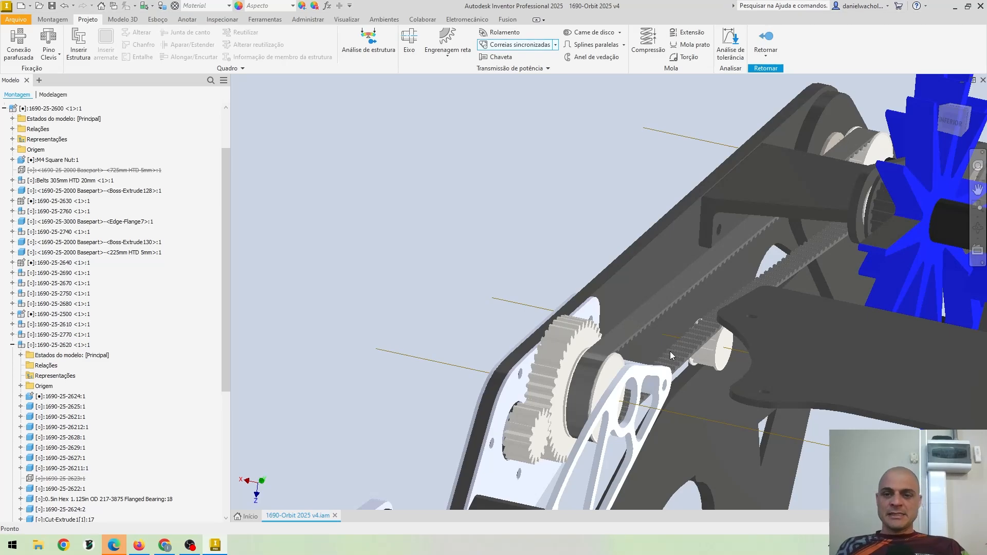
# Step: Examine how the generated belt meshes with the drive pulley and passes over the toothed tensioner
pyautogui.moveTo(671, 350); pyautogui.dragTo(575, 316, button='middle')
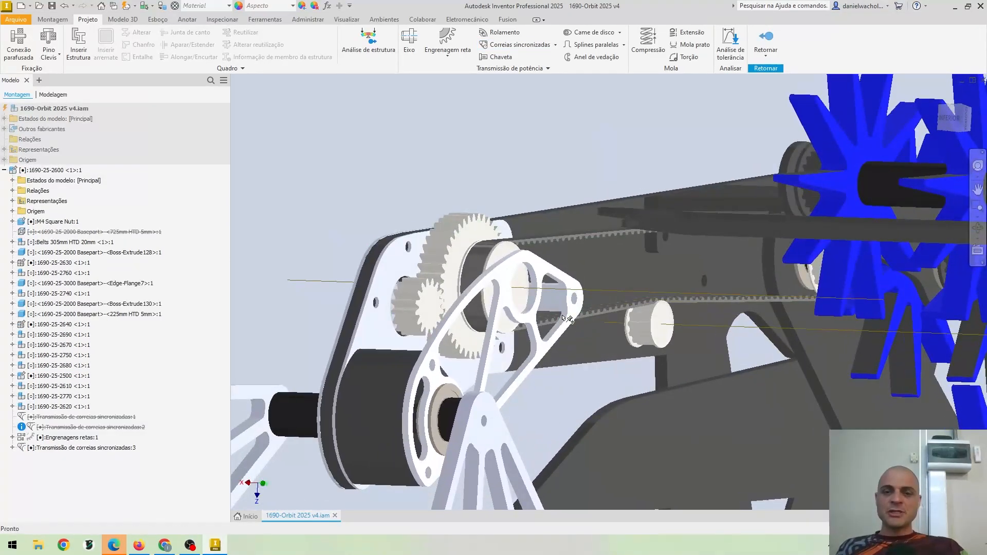
pyautogui.scroll(5, 548, 240)
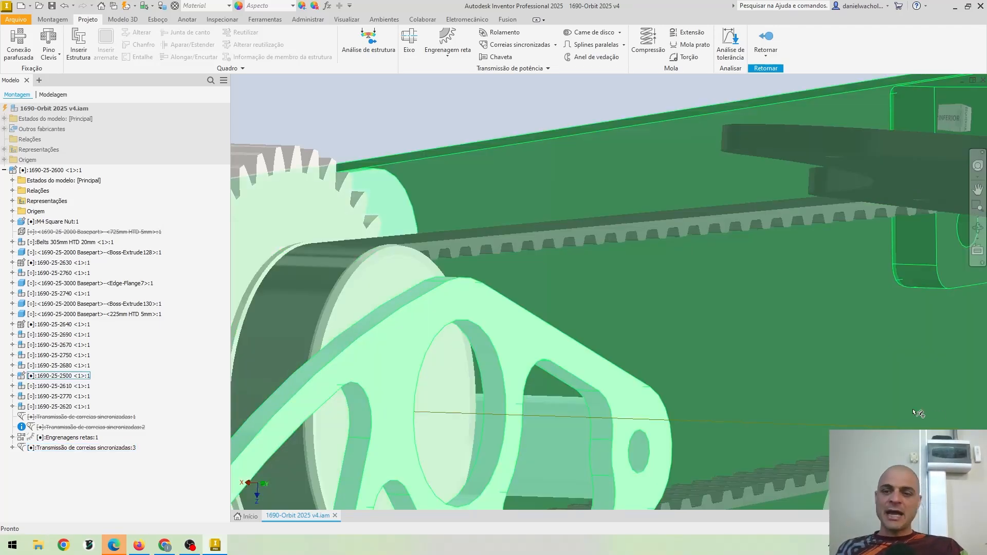
pyautogui.moveTo(878, 399); pyautogui.dragTo(780, 298, button='middle')
pyautogui.scroll(1, 779, 297)
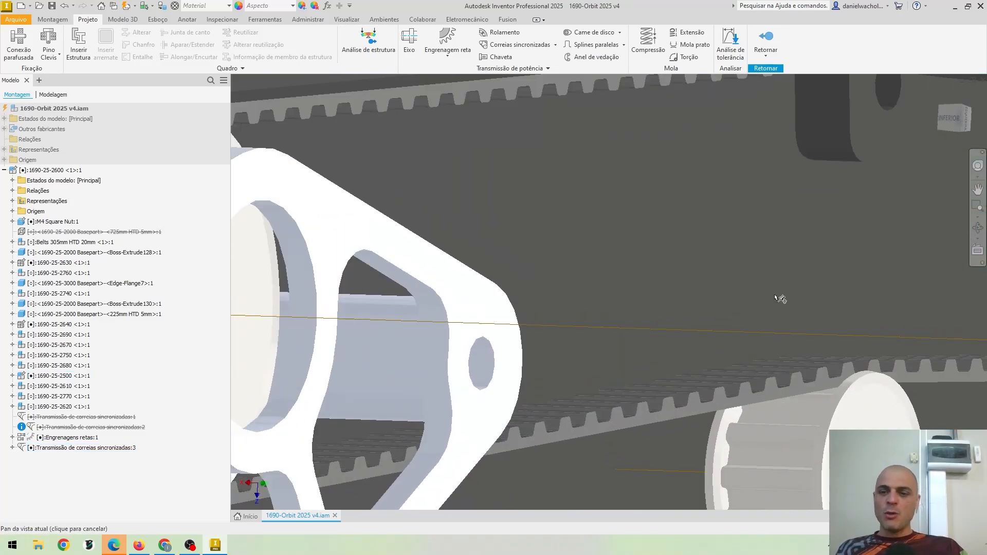
pyautogui.scroll(-3, 843, 437)
pyautogui.scroll(-2, 866, 432)
pyautogui.moveTo(866, 431); pyautogui.dragTo(837, 356, button='middle')
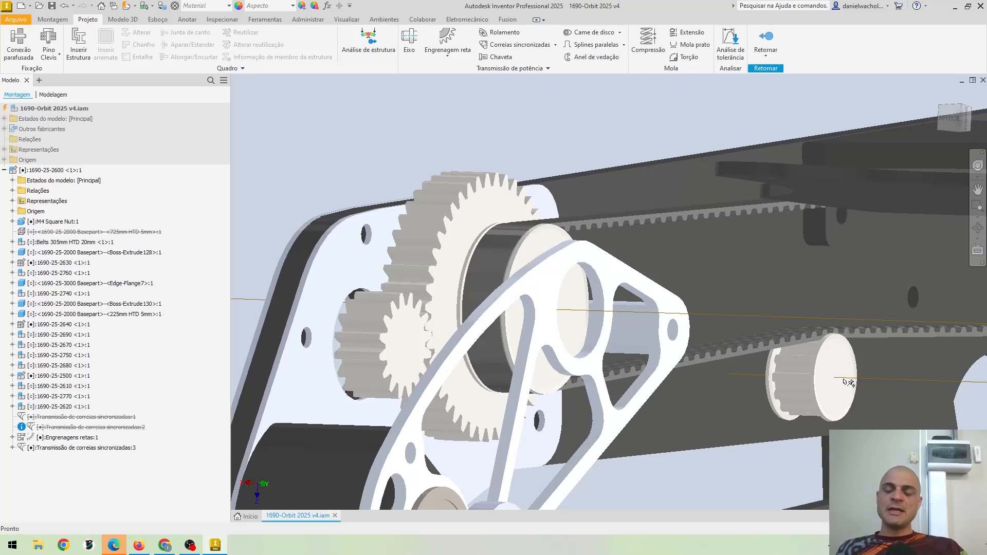
pyautogui.scroll(6, 848, 383)
pyautogui.keyDown('shift'); pyautogui.moveTo(781, 337); pyautogui.dragTo(717, 296, button='middle'); pyautogui.keyUp('shift')
# Step: Reopen the generated transmission with Design Accelerator and replace the toothed pulley 3 with a metric flat pulley
pyautogui.click(711, 290)
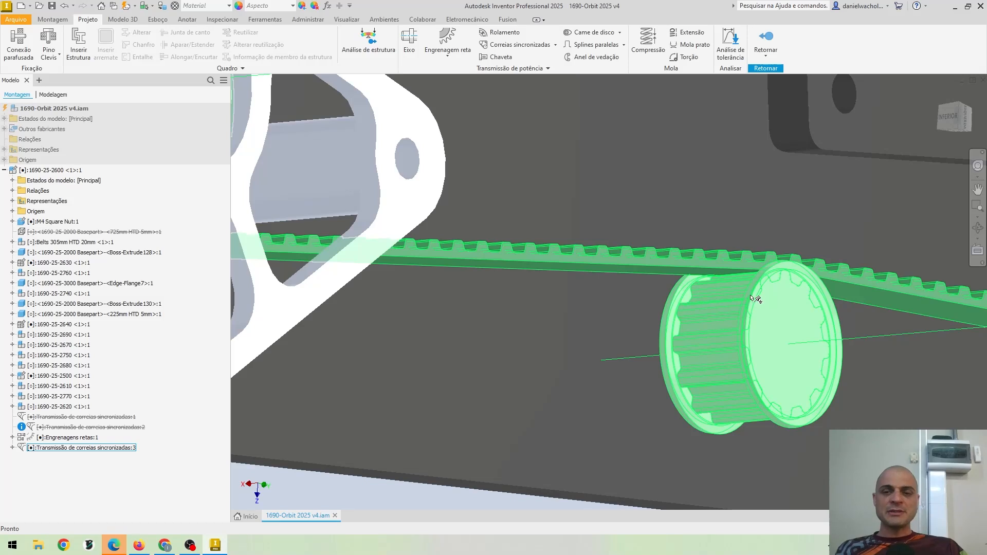
pyautogui.click(747, 287)
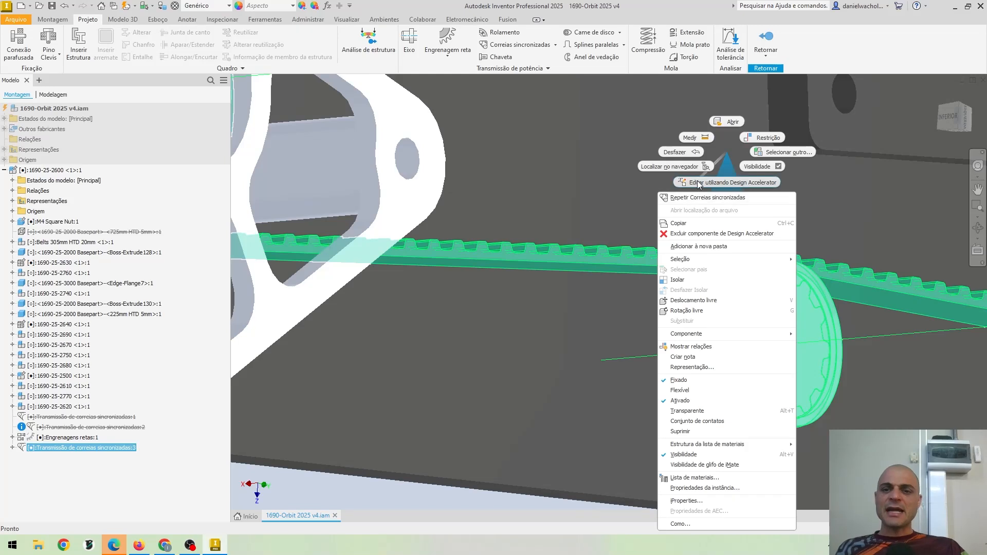
pyautogui.click(733, 183)
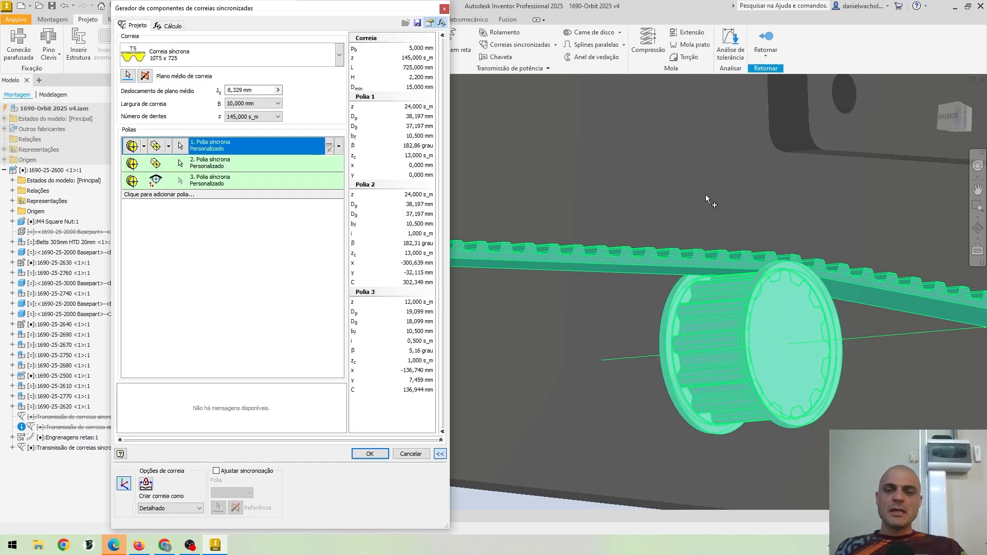
pyautogui.click(200, 185)
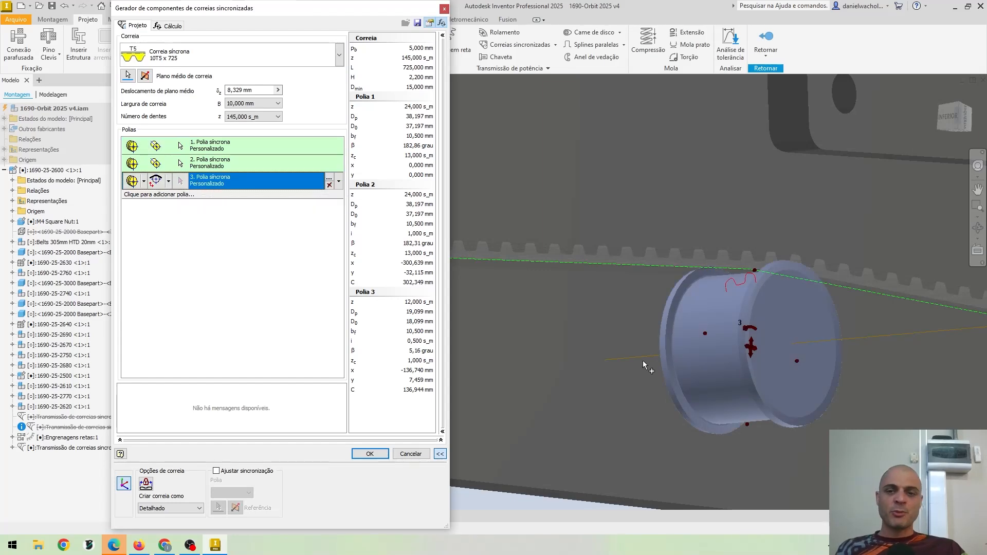
pyautogui.click(329, 182)
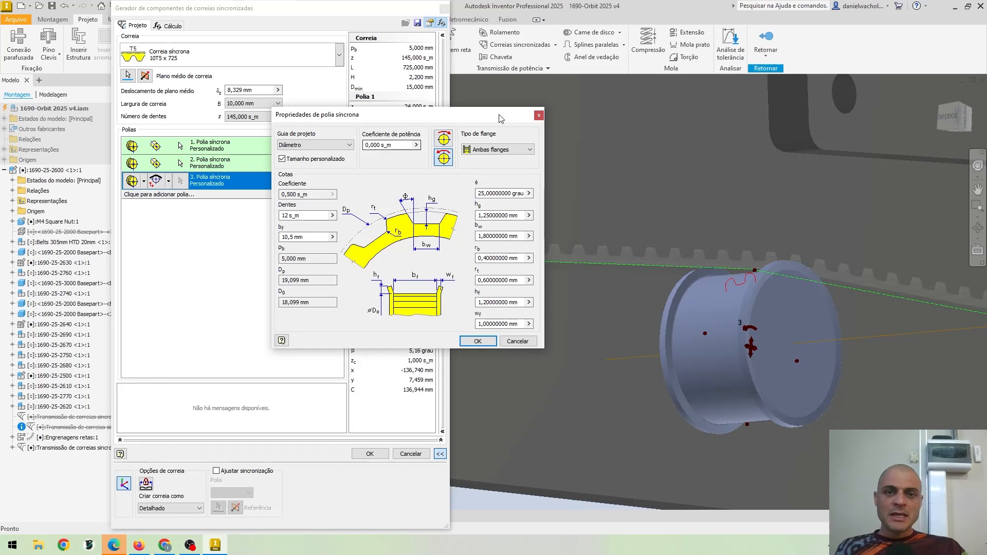
pyautogui.click(538, 115)
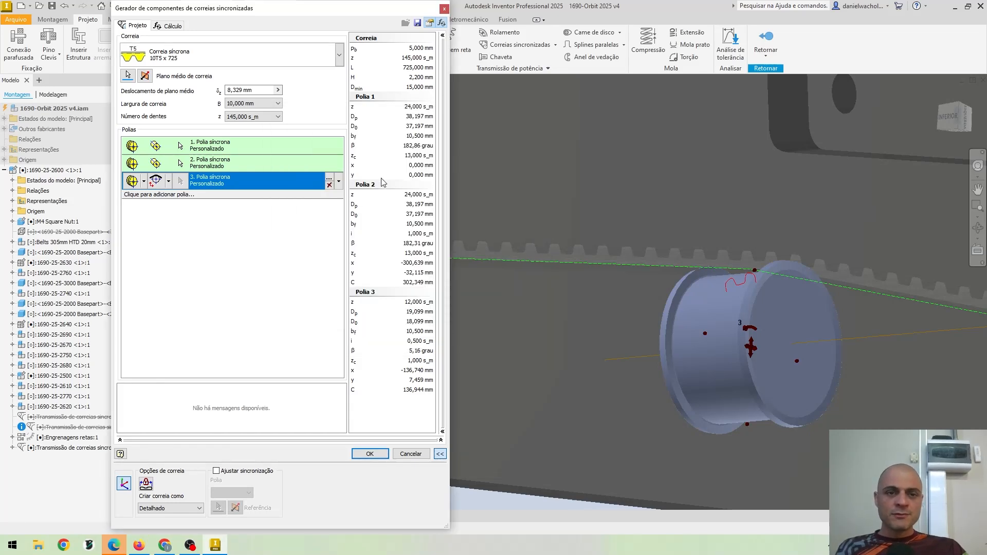
pyautogui.click(339, 182)
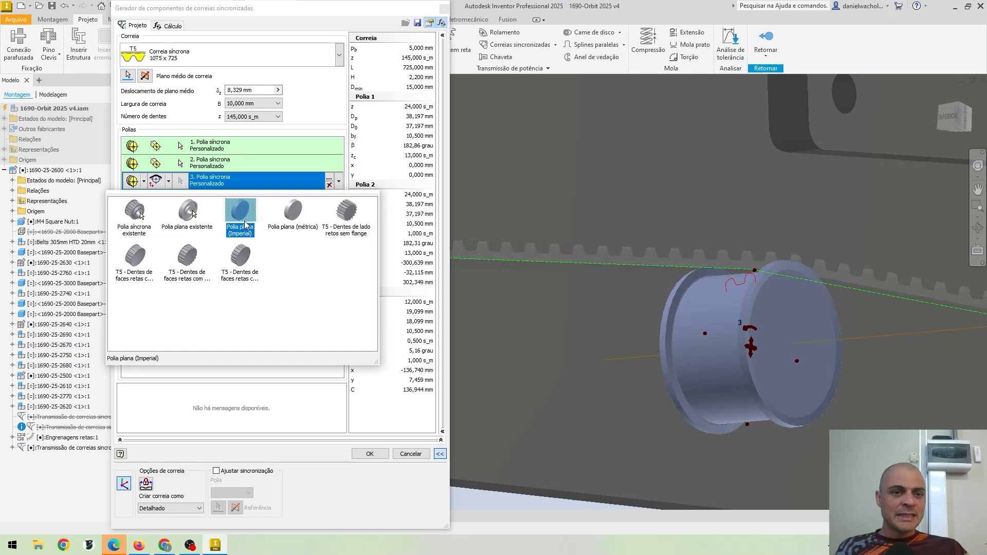
pyautogui.click(293, 212)
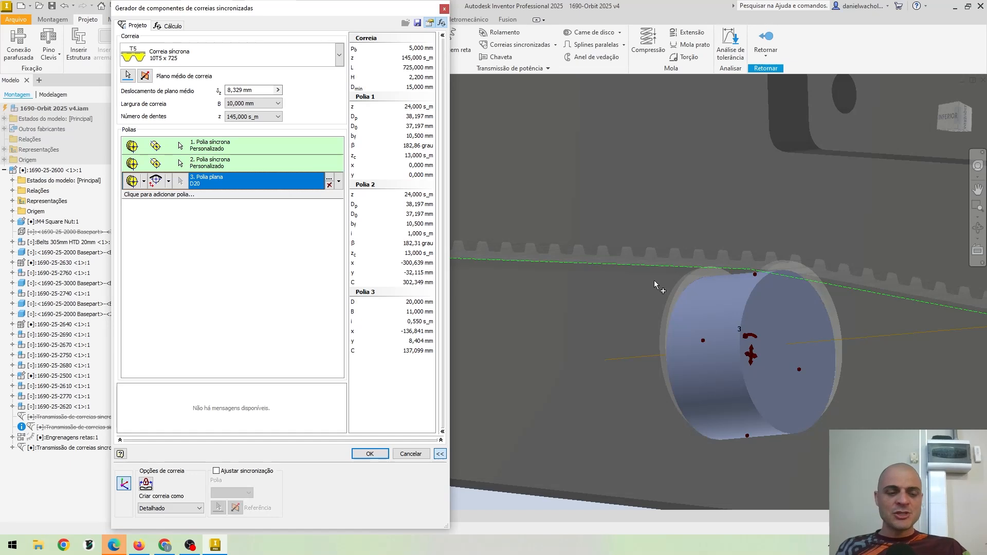
# Step: Set the flat tensioner pulley's diameter to 12 mm and regenerate the transmission with the proposed file names
pyautogui.keyDown('shift'); pyautogui.moveTo(654, 280); pyautogui.dragTo(695, 318, button='middle'); pyautogui.keyUp('shift')
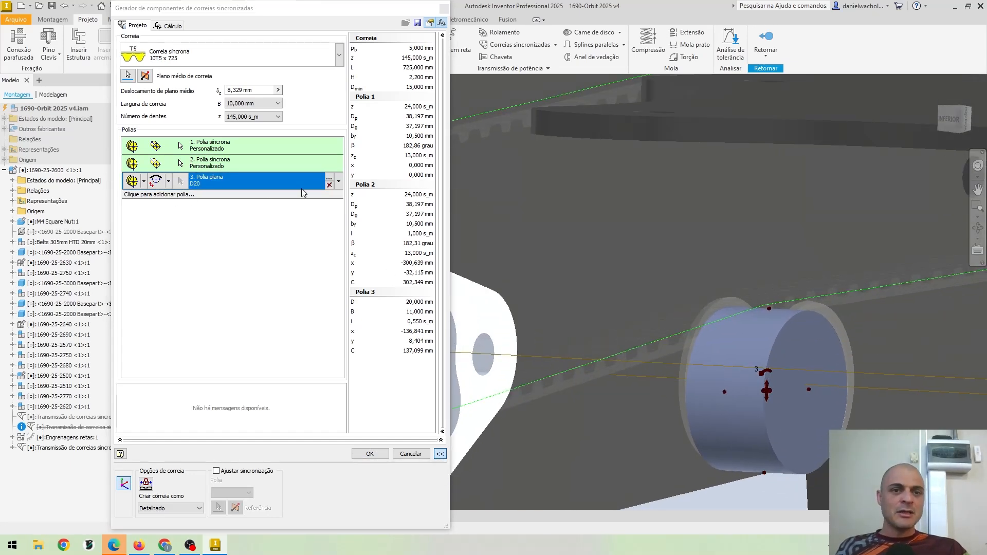
pyautogui.click(328, 180)
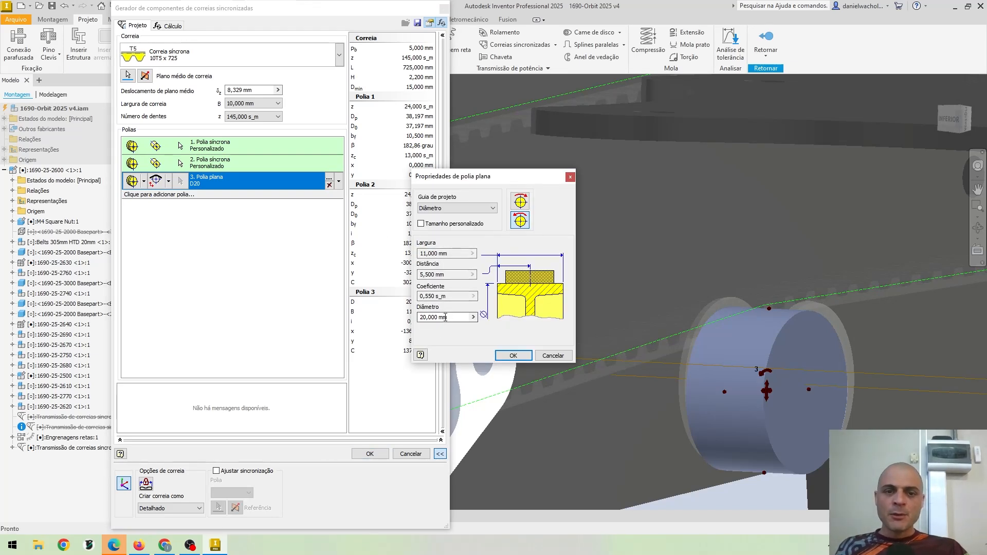
pyautogui.moveTo(449, 317); pyautogui.dragTo(402, 317)
pyautogui.write('12')
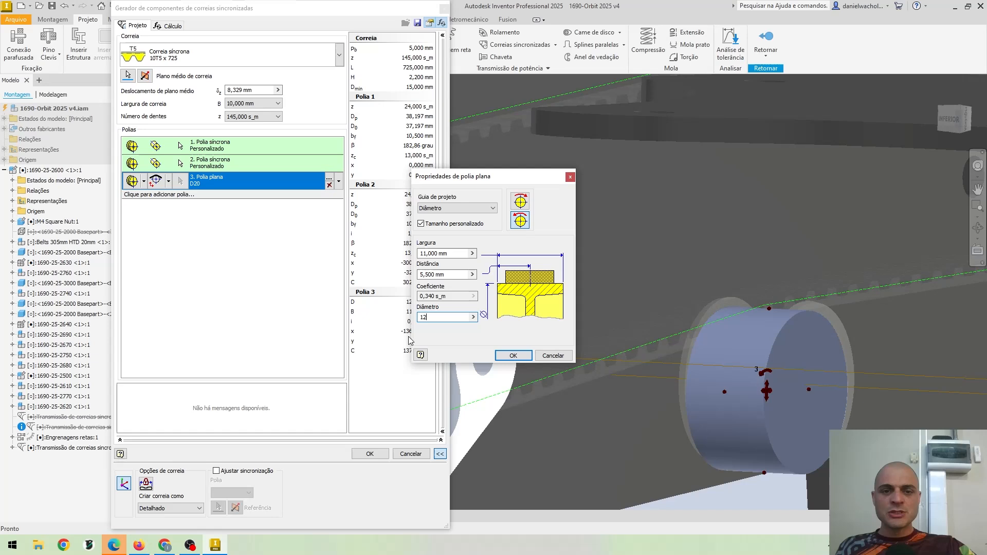
pyautogui.click(512, 355)
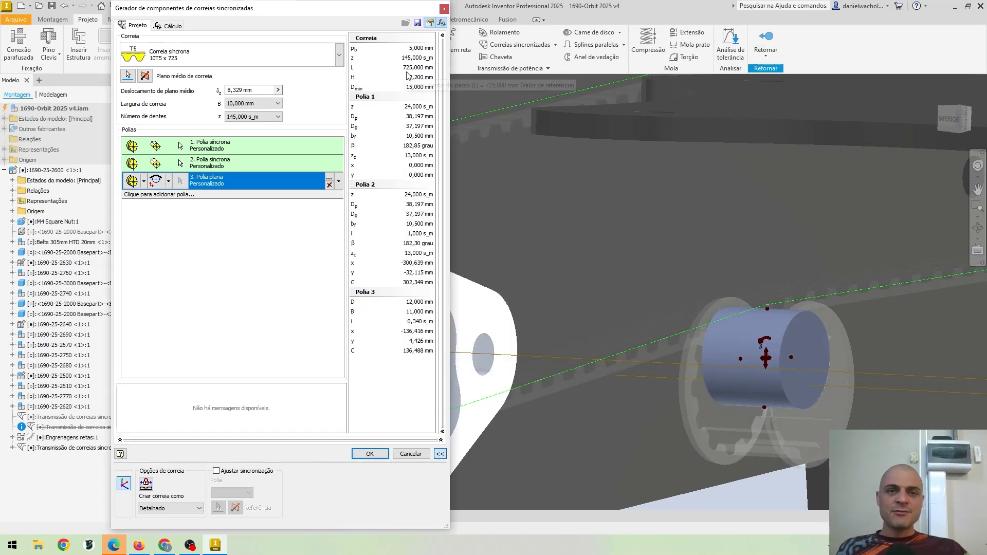
pyautogui.click(370, 454)
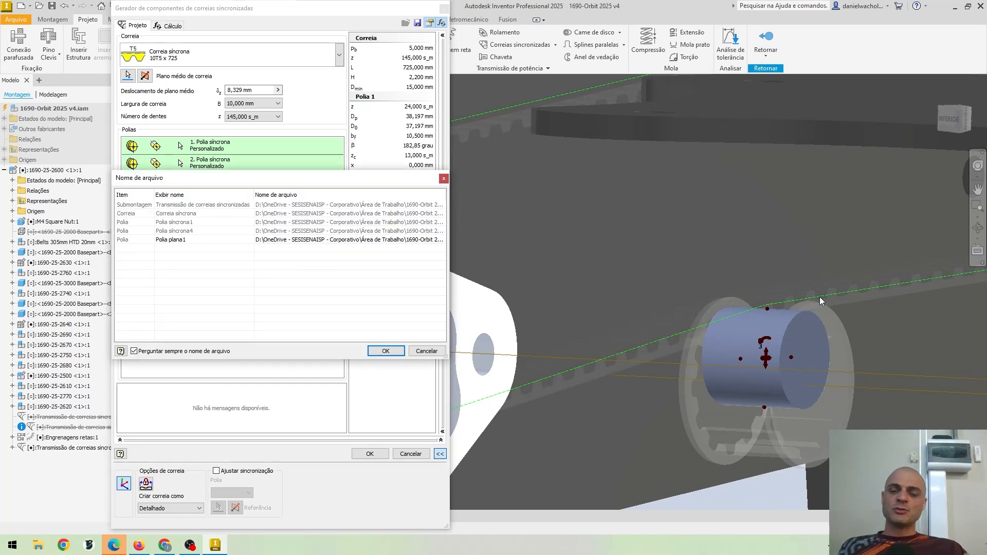
pyautogui.click(385, 351)
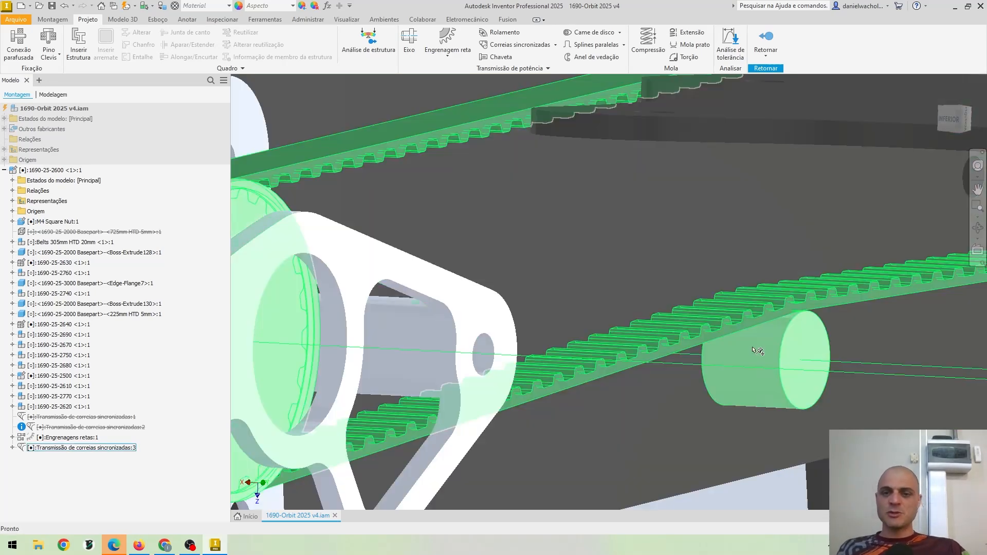
# Step: Examine how the back of the lower belt run rests on the flat tensioner pulley
pyautogui.keyDown('shift'); pyautogui.moveTo(755, 350); pyautogui.dragTo(725, 338, button='middle'); pyautogui.keyUp('shift')
pyautogui.moveTo(682, 321); pyautogui.dragTo(722, 343)
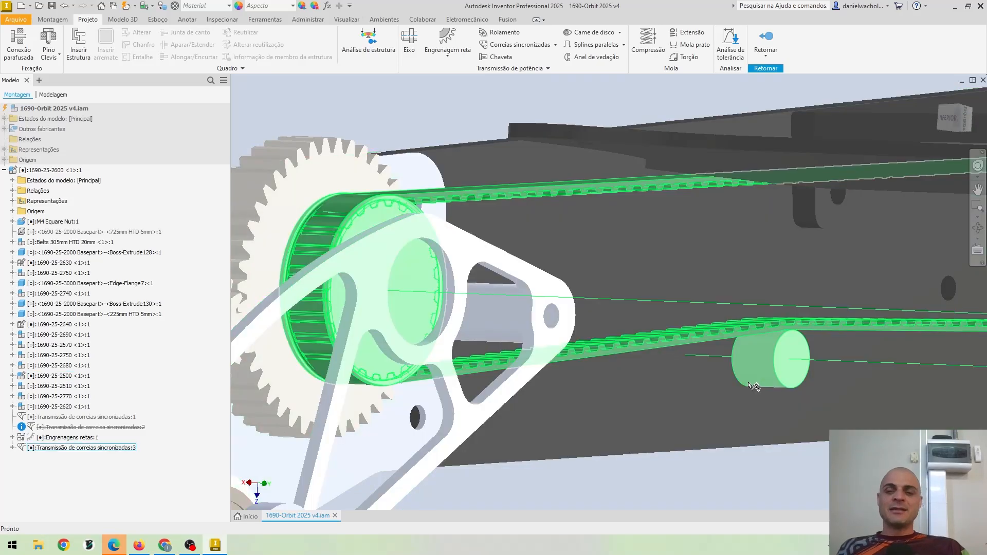
pyautogui.scroll(5, 765, 376)
pyautogui.keyDown('shift'); pyautogui.moveTo(669, 313); pyautogui.dragTo(693, 285, button='middle'); pyautogui.keyUp('shift')
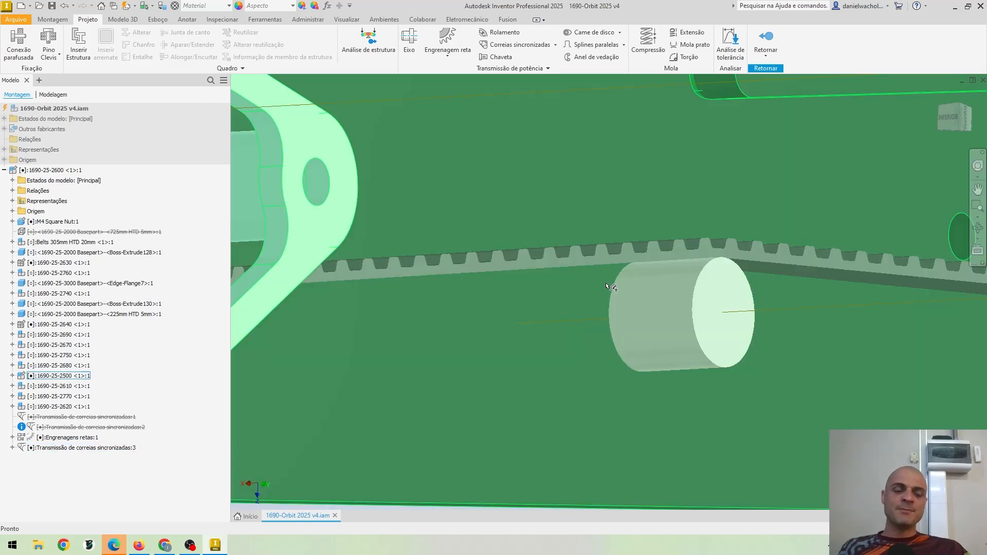
pyautogui.keyDown('shift'); pyautogui.moveTo(611, 287); pyautogui.dragTo(635, 315, button='middle'); pyautogui.keyUp('shift')
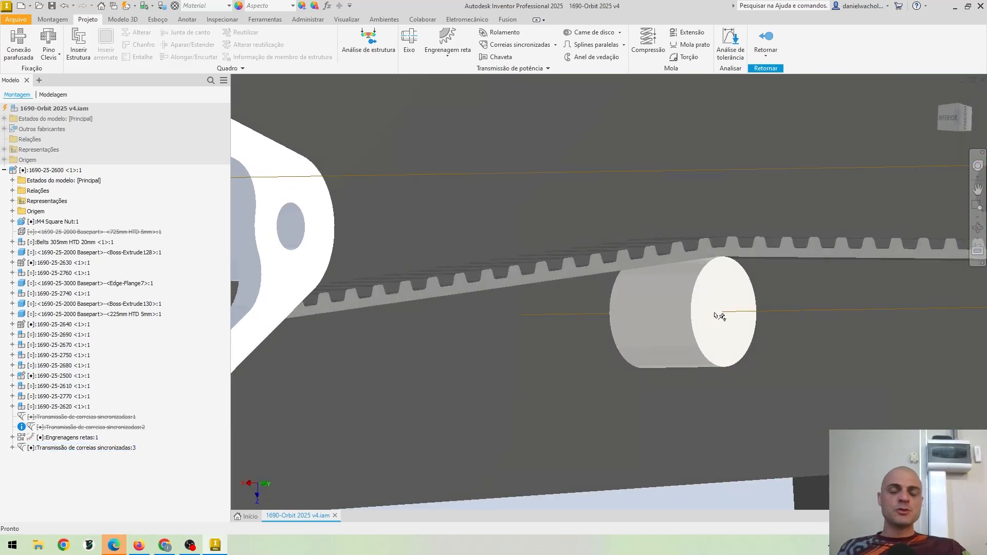
pyautogui.scroll(-3, 691, 303)
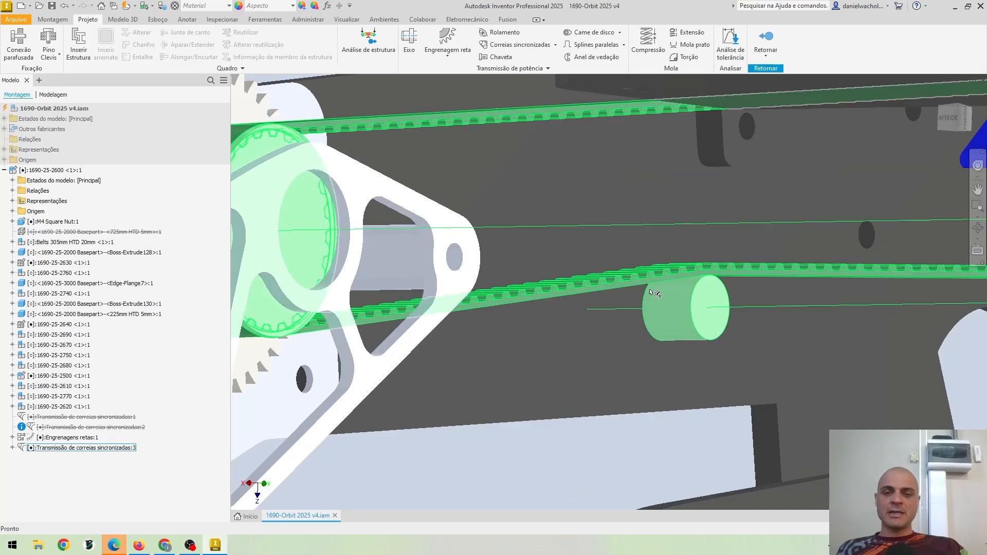
pyautogui.keyDown('shift'); pyautogui.moveTo(651, 290); pyautogui.dragTo(555, 286, button='middle'); pyautogui.keyUp('shift')
pyautogui.scroll(-2, 594, 337)
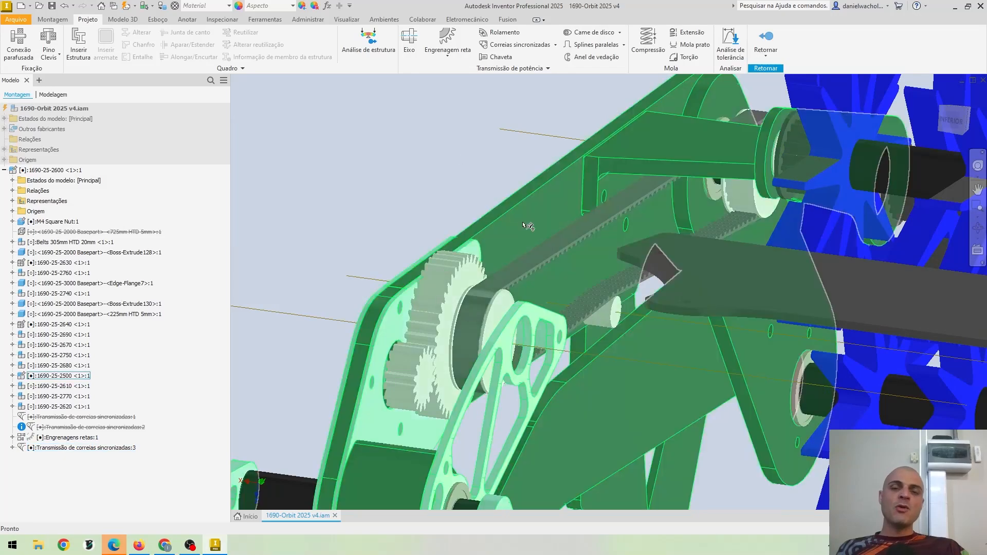
# Step: Start a new synchronous belt transmission and set the flat face of the link plate between the roller shafts as belt mid-plane
pyautogui.click(561, 251)
pyautogui.keyDown('shift'); pyautogui.moveTo(574, 248); pyautogui.dragTo(402, 194, button='middle'); pyautogui.keyUp('shift')
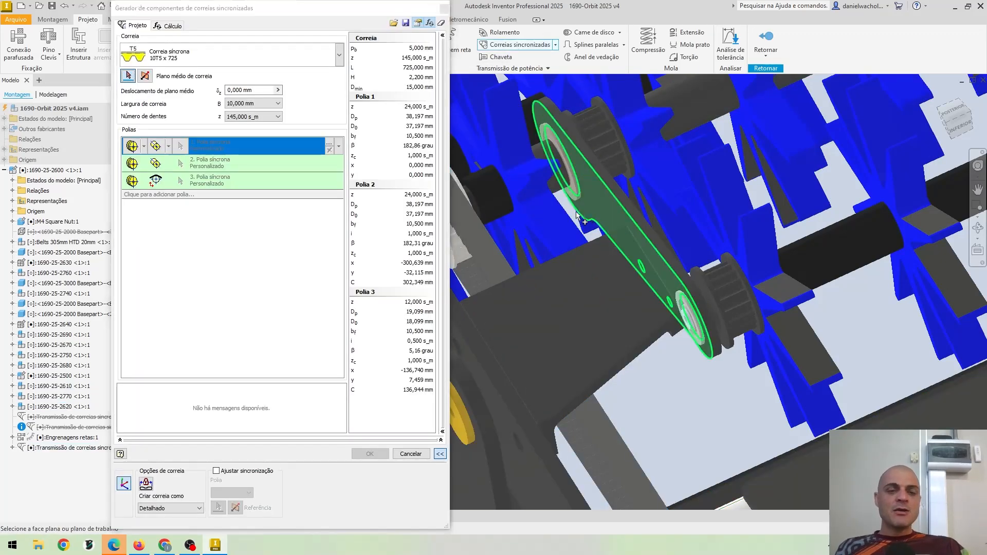
pyautogui.keyDown('shift'); pyautogui.moveTo(582, 221); pyautogui.dragTo(553, 225, button='middle'); pyautogui.keyUp('shift')
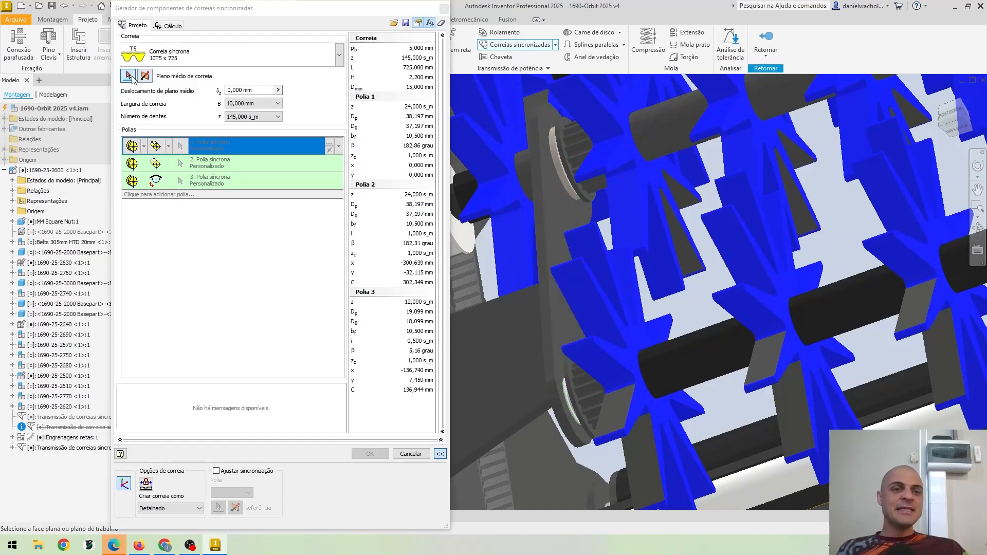
pyautogui.click(562, 207)
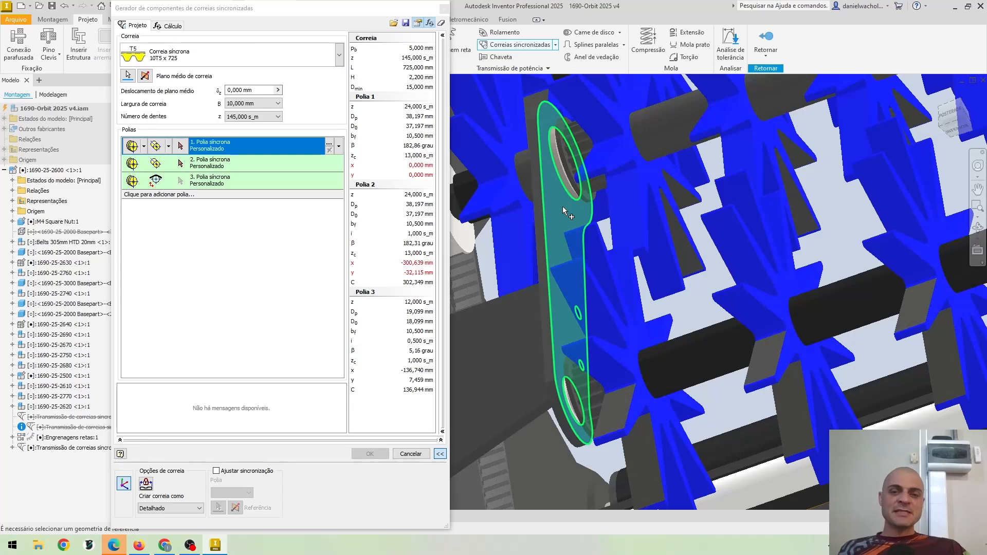
pyautogui.scroll(-3, 546, 220)
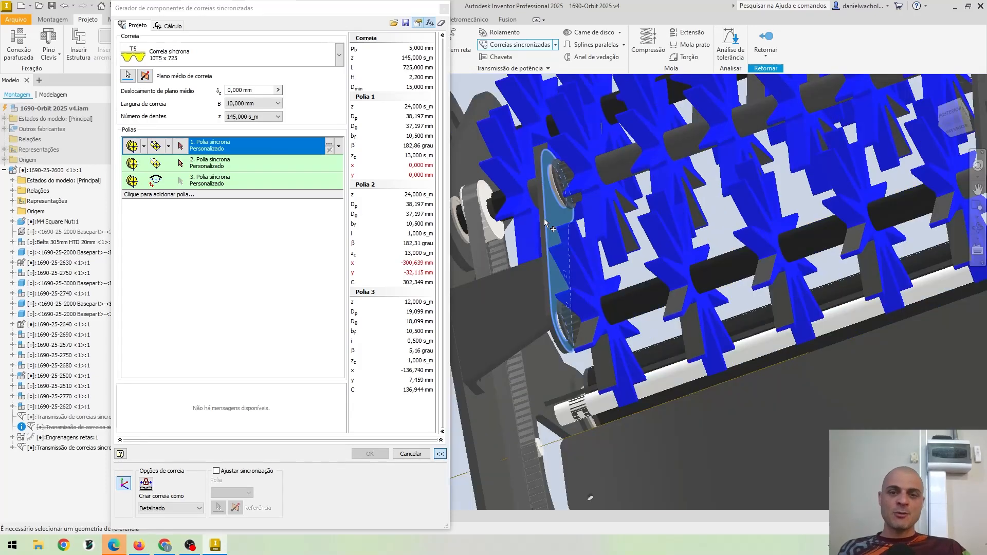
pyautogui.keyDown('shift'); pyautogui.moveTo(545, 220); pyautogui.dragTo(586, 198, button='middle'); pyautogui.keyUp('shift')
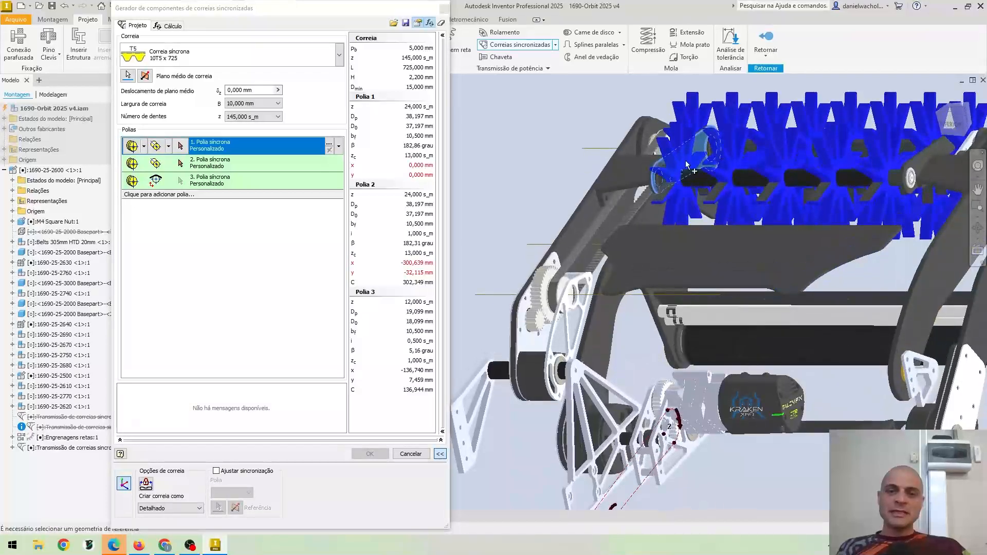
# Step: Offset the belt's mid-plane from the link plate face by about 1.82 mm
pyautogui.moveTo(625, 316); pyautogui.dragTo(635, 230, button='middle')
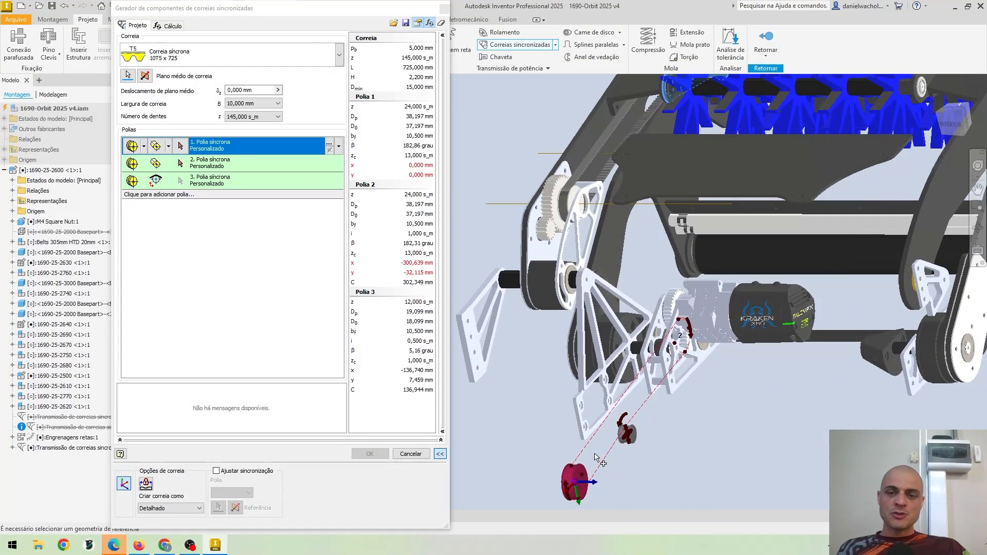
pyautogui.moveTo(595, 486); pyautogui.dragTo(597, 465)
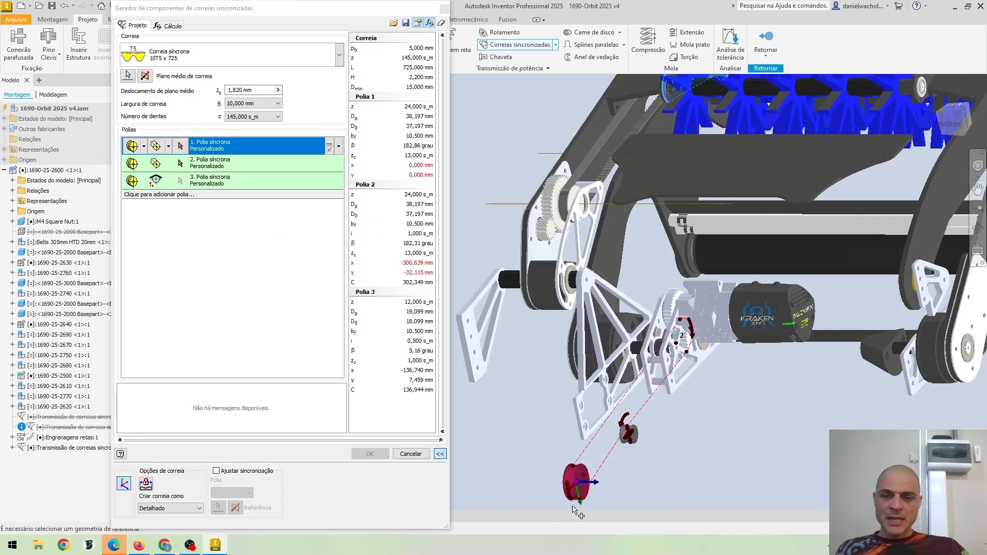
pyautogui.scroll(5, 574, 509)
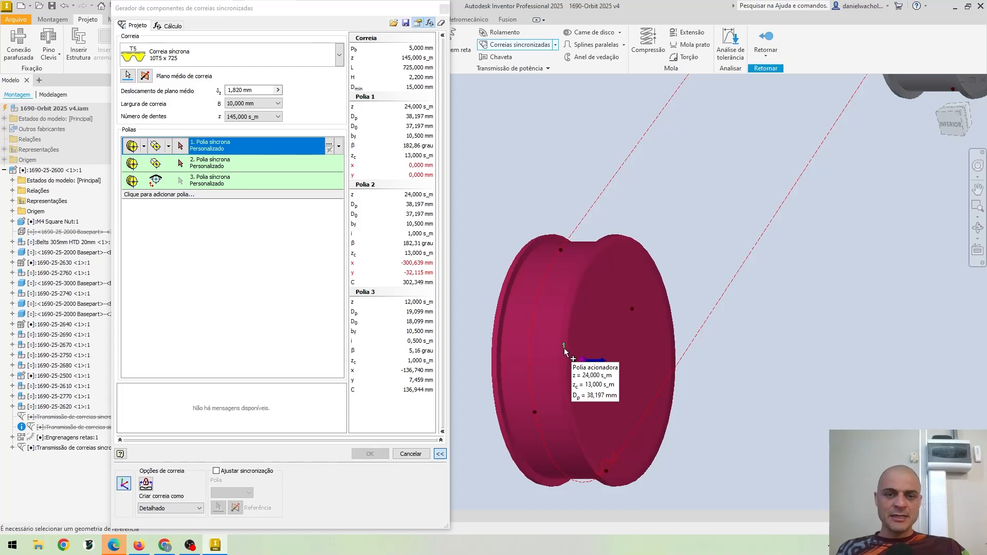
pyautogui.scroll(-6, 565, 354)
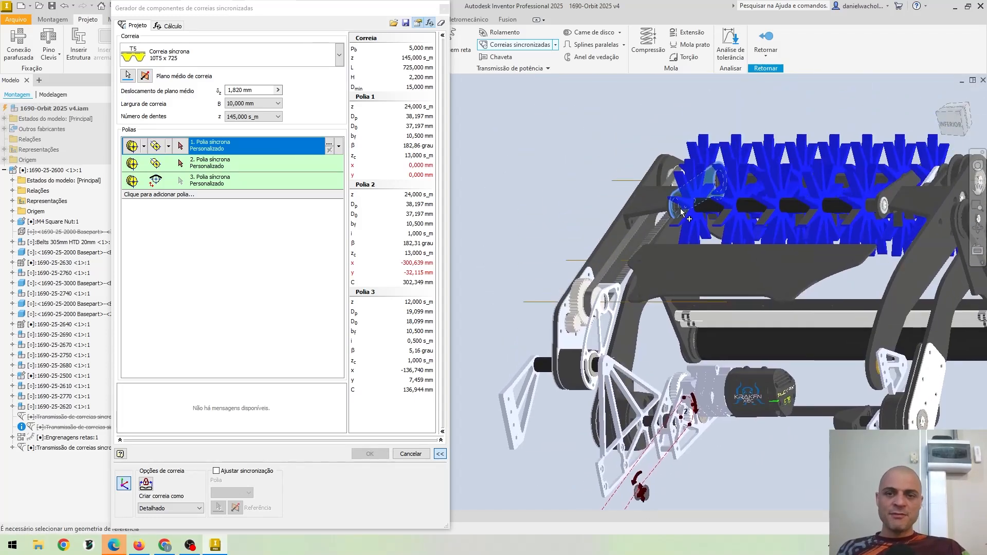
# Step: Position pulley 1 on the cylindrical face of the bearing at the link plate's lower end
pyautogui.click(180, 147)
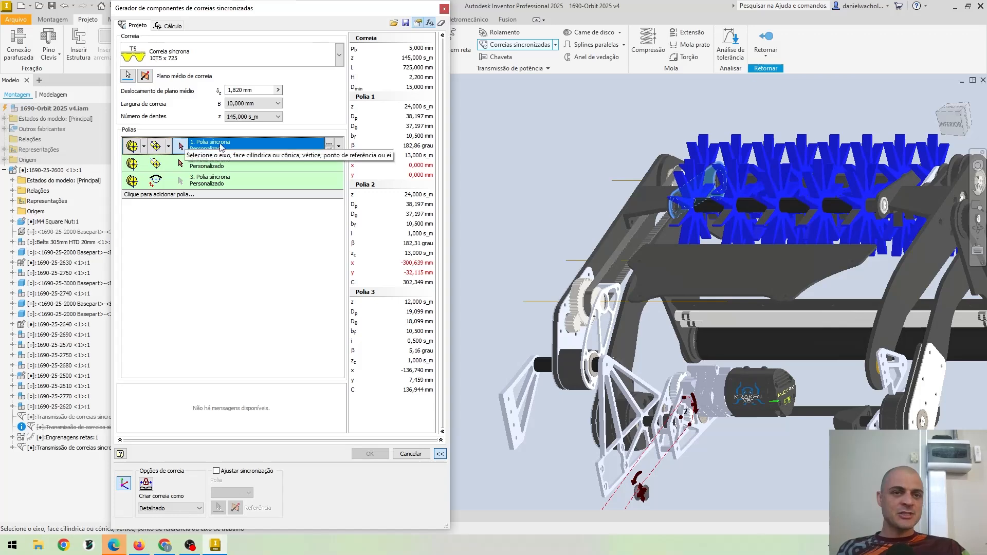
pyautogui.scroll(5, 643, 208)
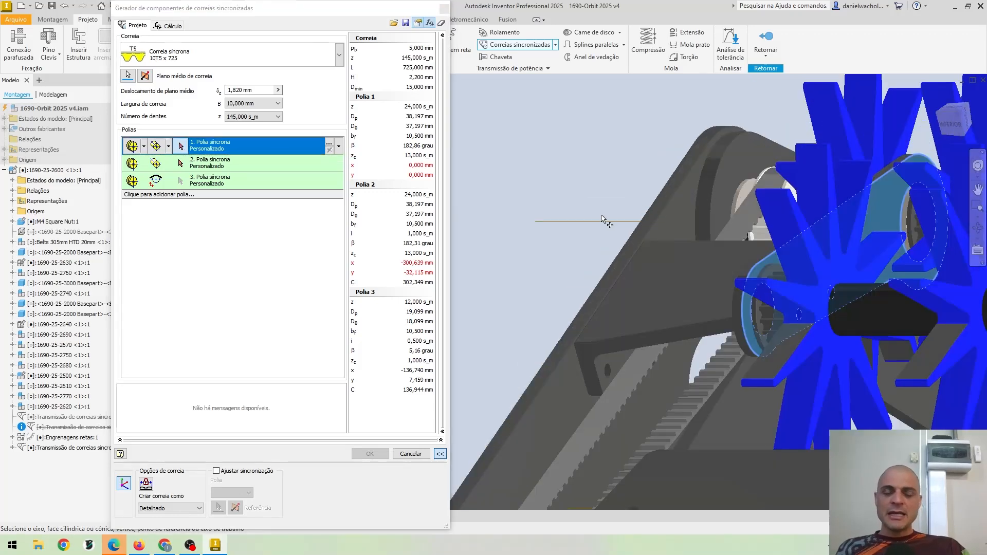
pyautogui.scroll(5, 604, 220)
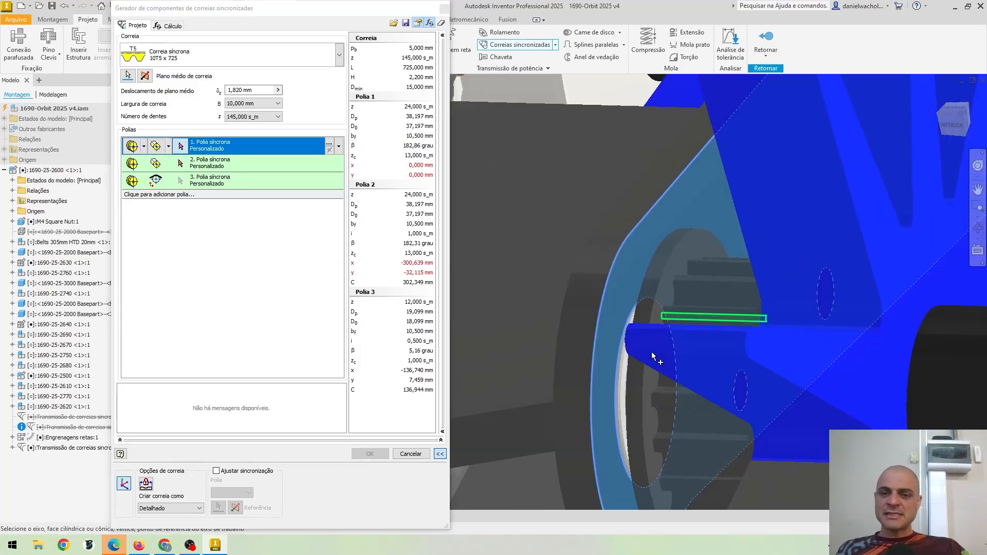
pyautogui.scroll(3, 651, 355)
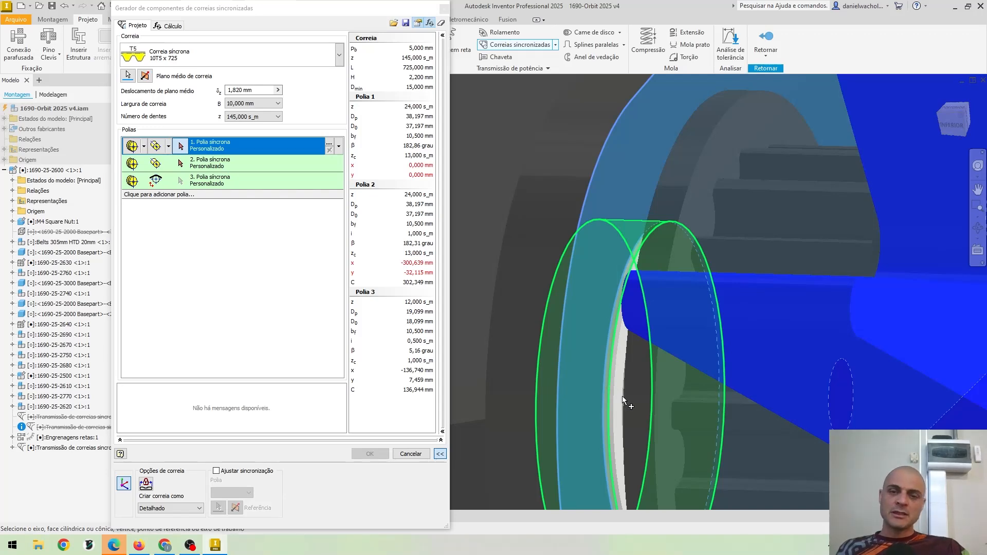
pyautogui.click(622, 395)
pyautogui.scroll(-5, 622, 396)
pyautogui.moveTo(625, 312)
pyautogui.keyDown('shift'); pyautogui.mouseDown(button='middle')
pyautogui.moveTo(654, 319)
pyautogui.moveTo(632, 329)
pyautogui.mouseUp(button='middle'); pyautogui.keyUp('shift')
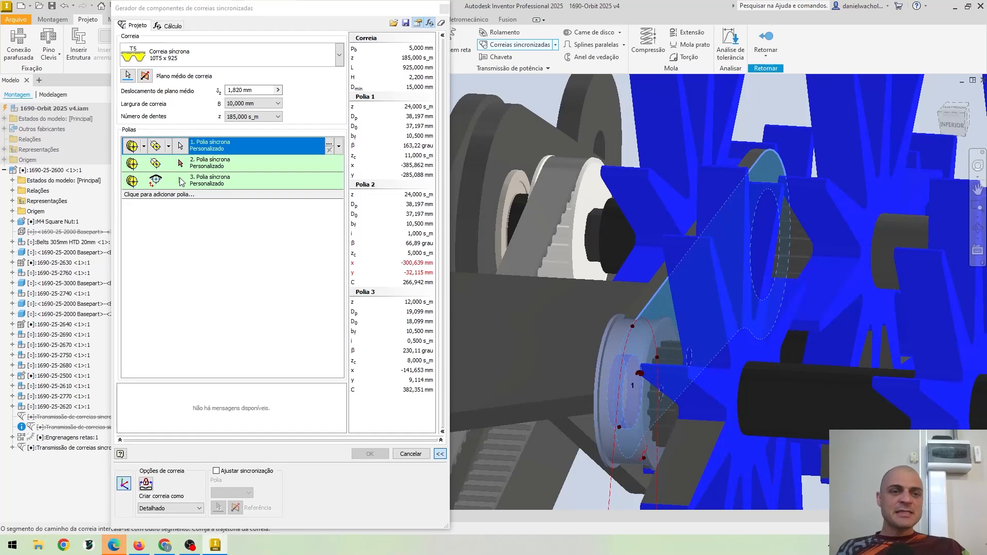
# Step: Position pulley 2 on the cylindrical bearing face at the other end of the link plate
pyautogui.click(181, 164)
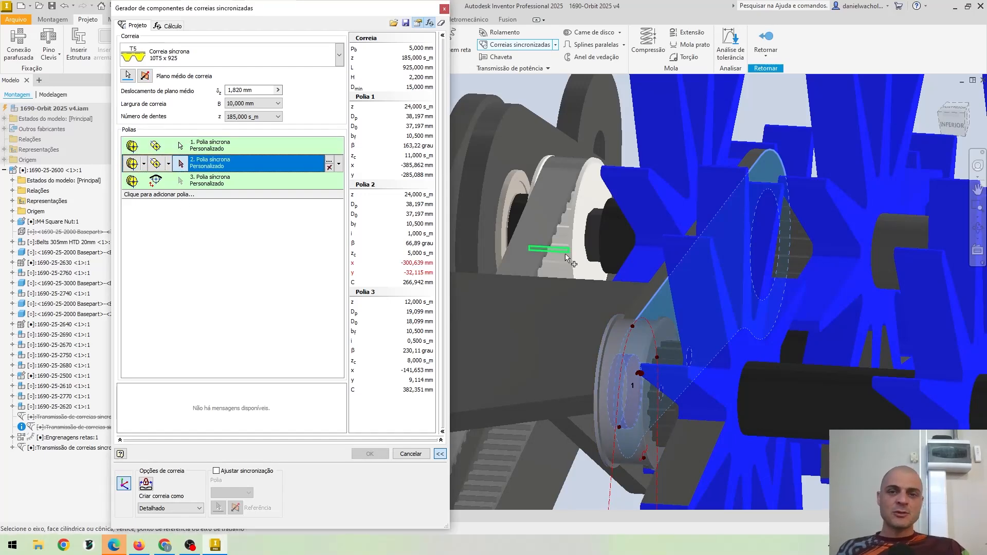
pyautogui.scroll(-8, 565, 258)
pyautogui.moveTo(643, 463); pyautogui.dragTo(641, 337, button='middle')
pyautogui.scroll(8, 632, 338)
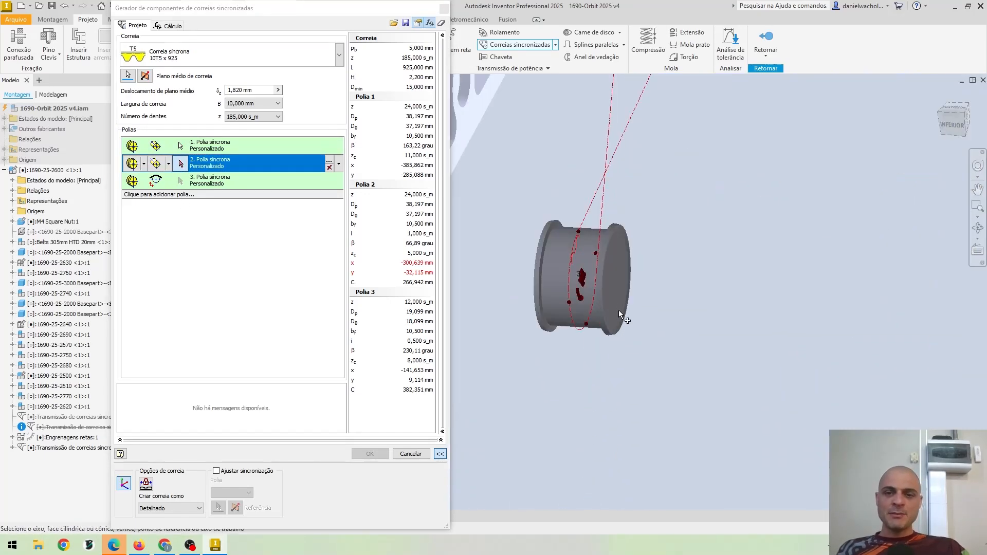
pyautogui.scroll(-5, 618, 310)
pyautogui.scroll(10, 634, 193)
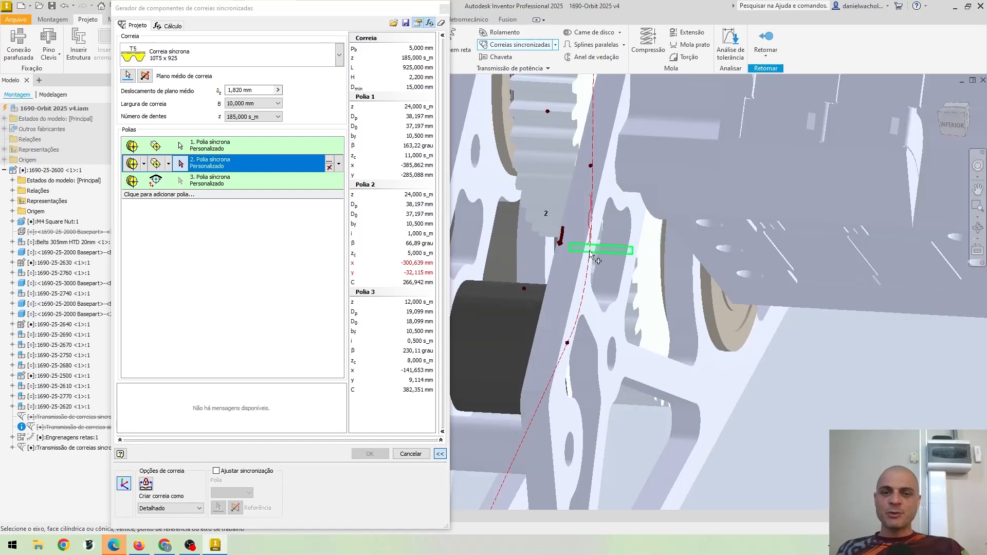
pyautogui.scroll(-4, 590, 253)
pyautogui.moveTo(562, 235); pyautogui.dragTo(562, 243)
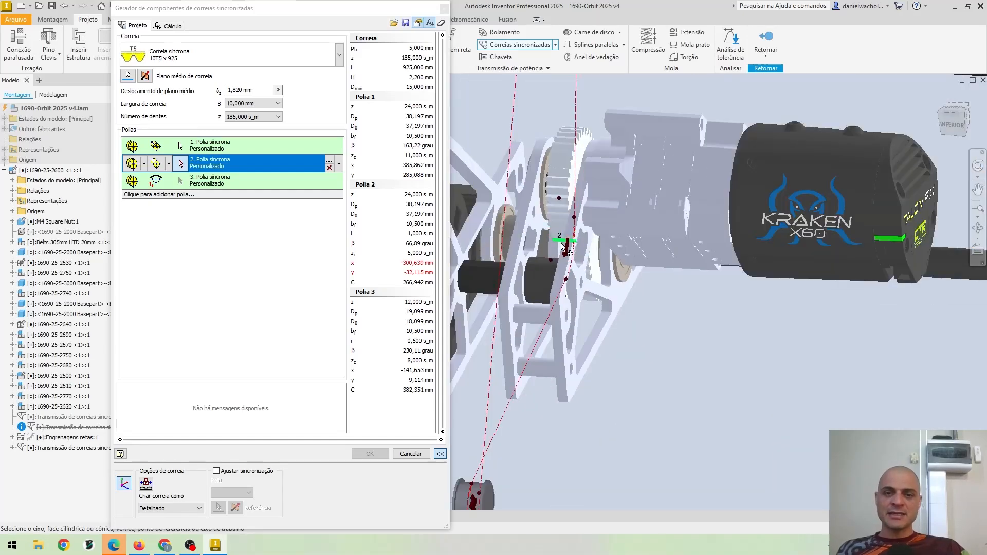
pyautogui.scroll(10, 558, 245)
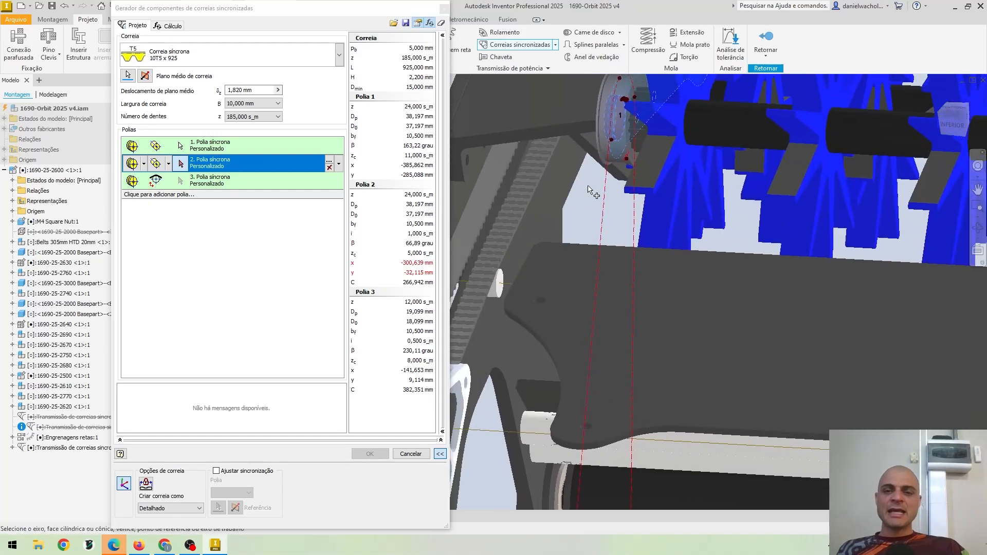
pyautogui.scroll(8, 586, 260)
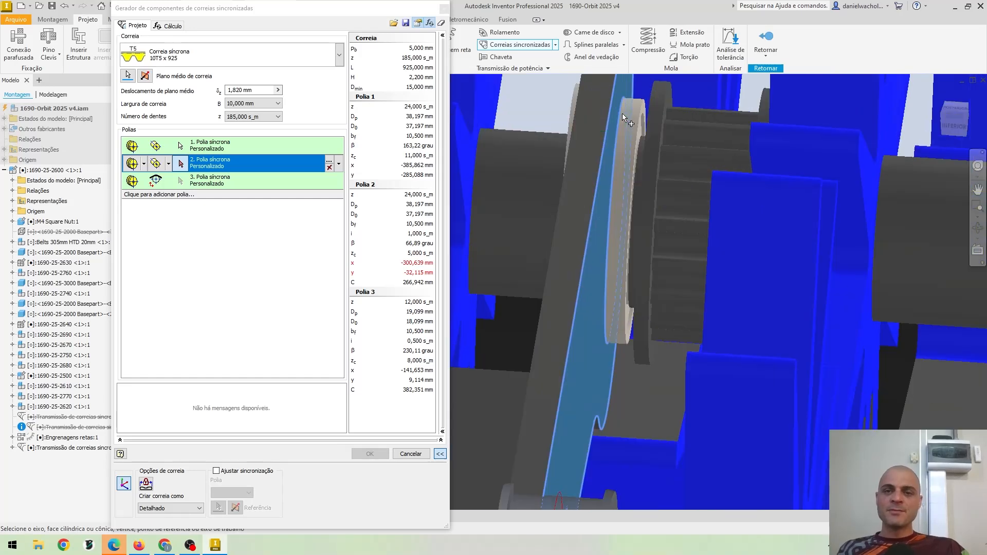
pyautogui.click(631, 107)
pyautogui.scroll(-10, 640, 209)
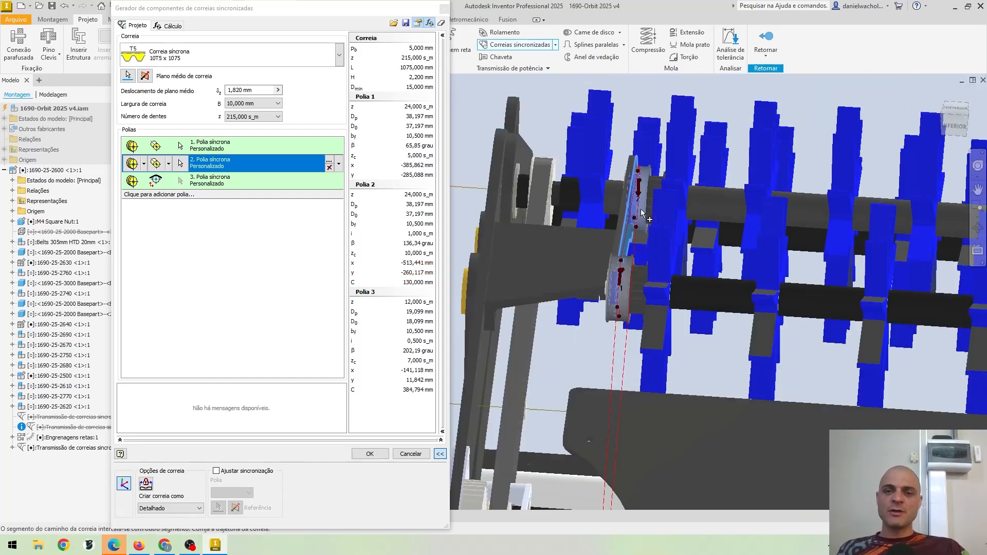
# Step: Remove pulley 3, the tensioner, from the new belt transmission
pyautogui.keyDown('shift'); pyautogui.moveTo(608, 233); pyautogui.dragTo(593, 457, button='middle'); pyautogui.keyUp('shift')
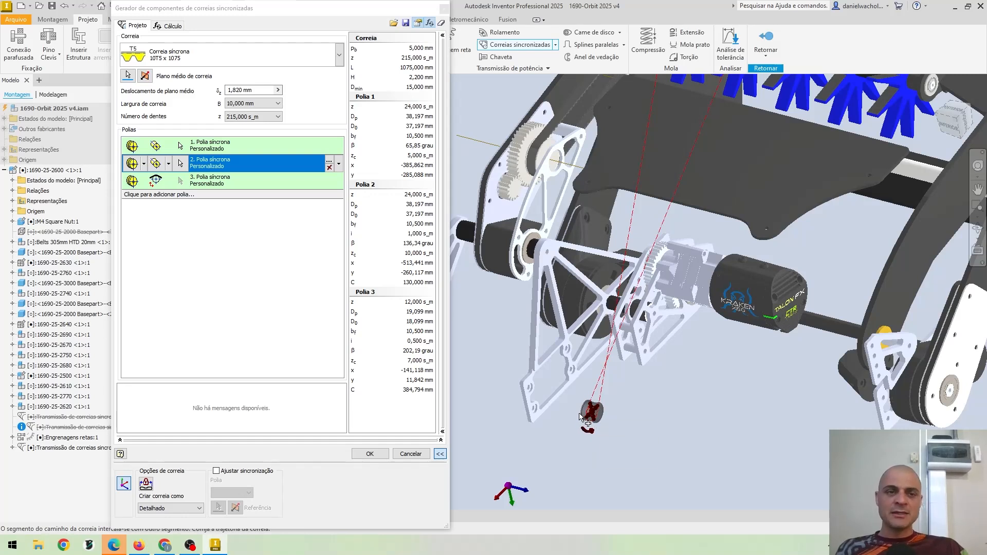
pyautogui.click(255, 183)
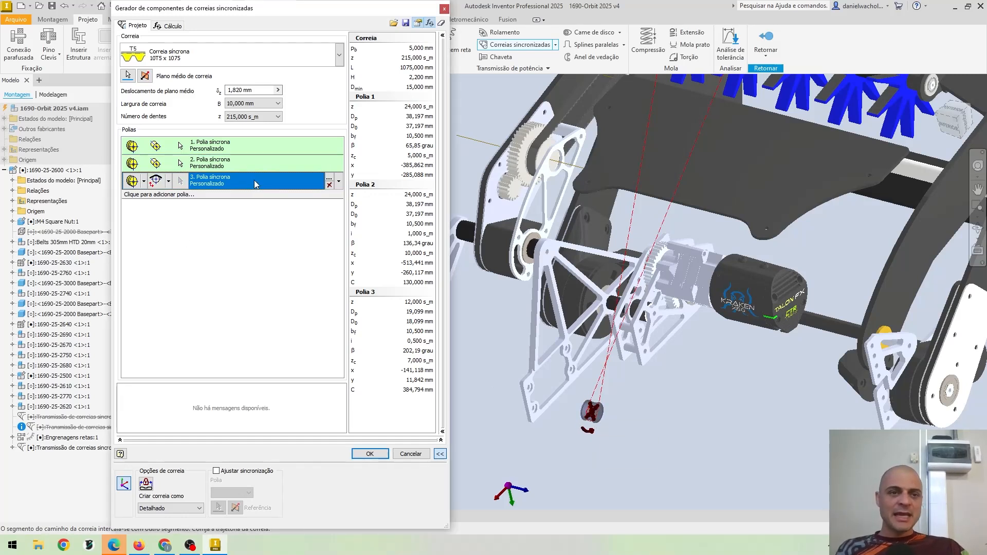
pyautogui.click(328, 186)
pyautogui.moveTo(660, 152); pyautogui.dragTo(656, 406, button='middle')
pyautogui.keyDown('shift'); pyautogui.moveTo(640, 201); pyautogui.dragTo(662, 196, button='middle'); pyautogui.keyUp('shift')
pyautogui.scroll(-5, 631, 257)
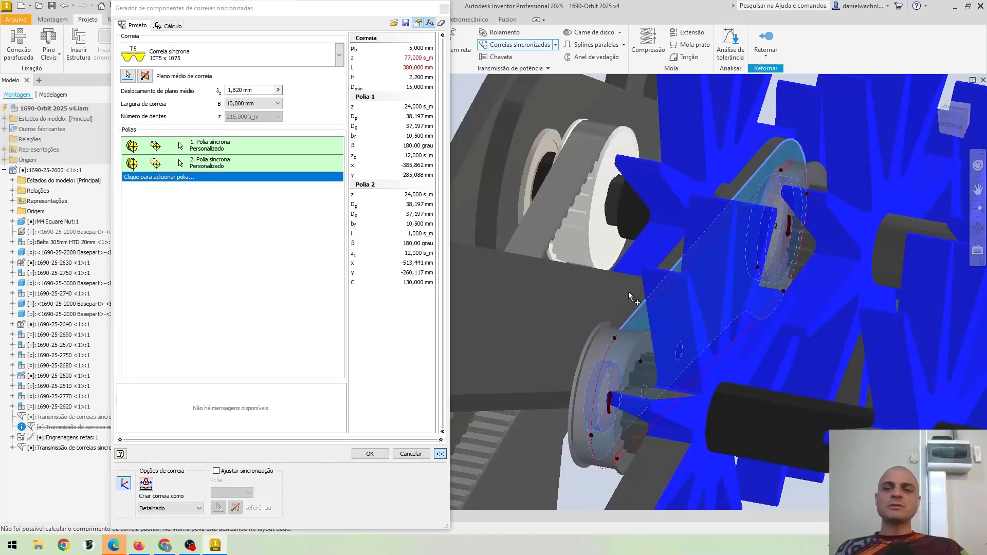
# Step: Set the number of teeth of pulley 1 to 18 in its synchronous pulley properties
pyautogui.keyDown('shift'); pyautogui.moveTo(628, 291); pyautogui.dragTo(614, 245, button='middle'); pyautogui.keyUp('shift')
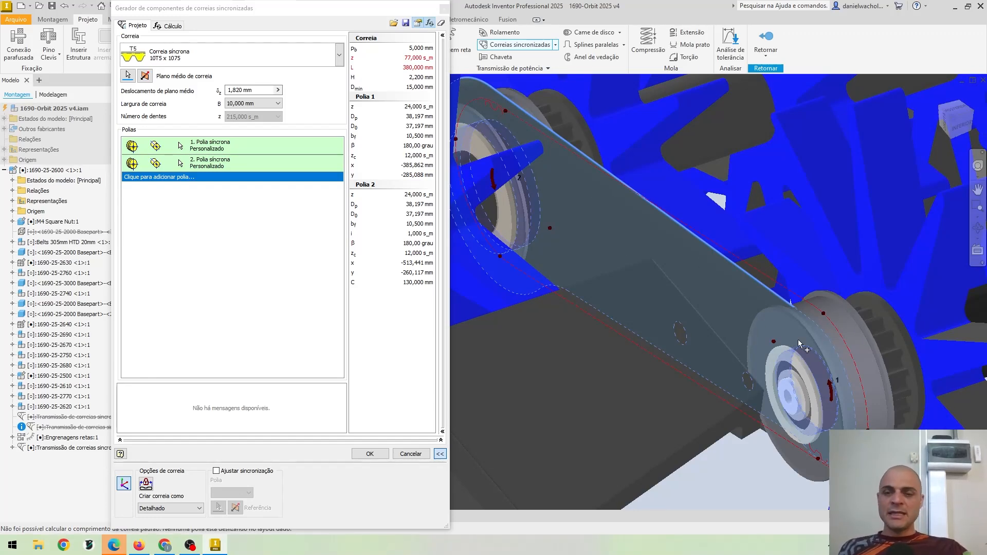
pyautogui.keyDown('shift'); pyautogui.moveTo(798, 340); pyautogui.dragTo(738, 334, button='middle'); pyautogui.keyUp('shift')
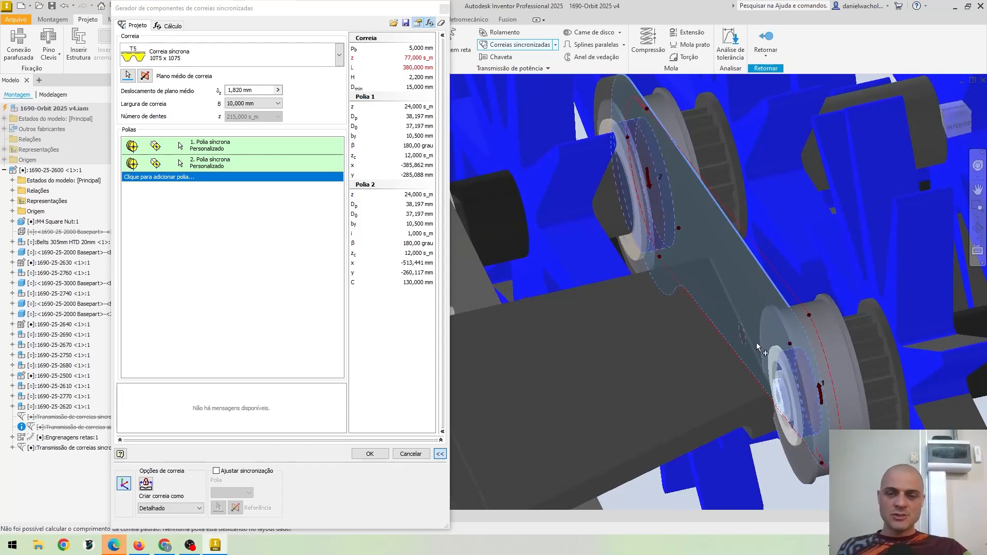
pyautogui.keyDown('shift'); pyautogui.moveTo(811, 396); pyautogui.dragTo(540, 309, button='middle'); pyautogui.keyUp('shift')
pyautogui.click(249, 145)
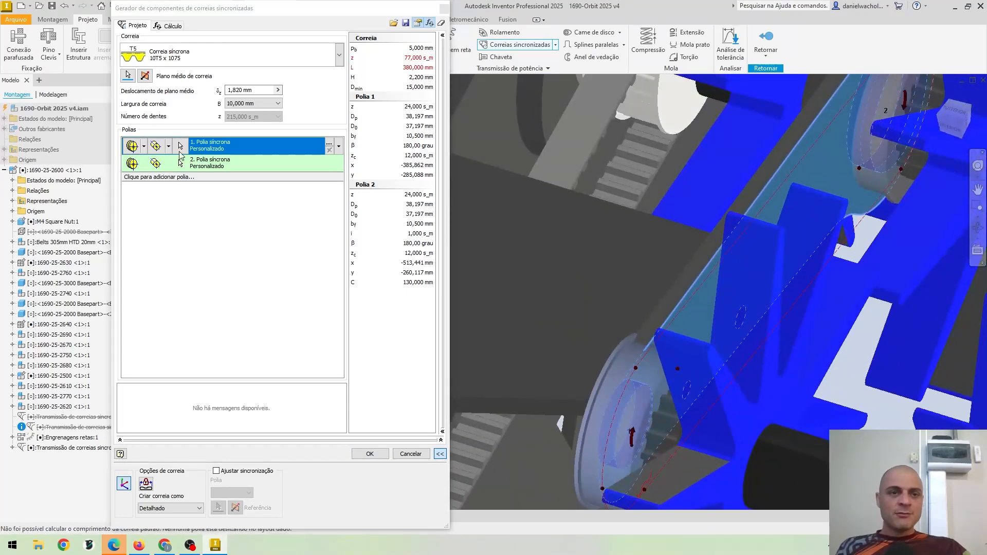
pyautogui.doubleClick(216, 147)
pyautogui.moveTo(308, 217); pyautogui.dragTo(243, 250)
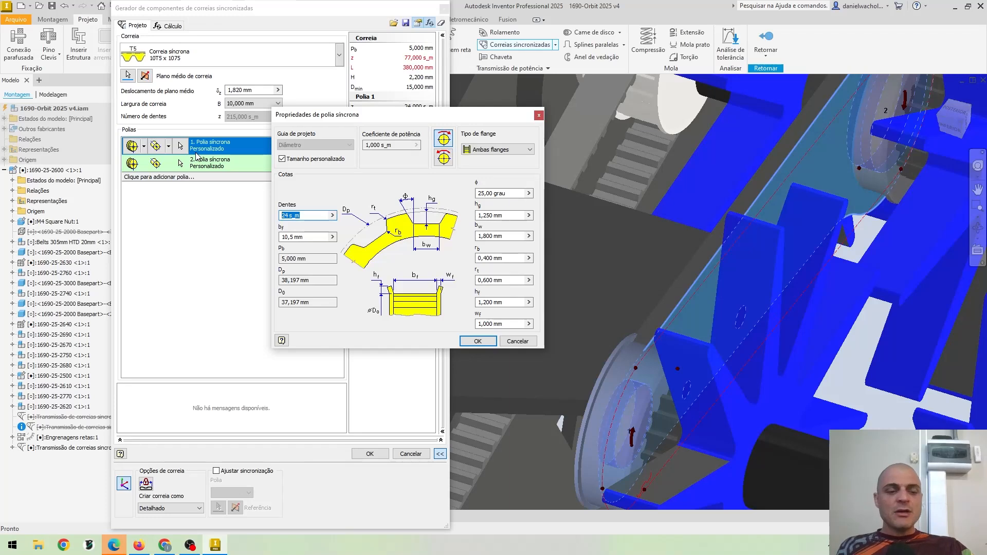
pyautogui.write('1')
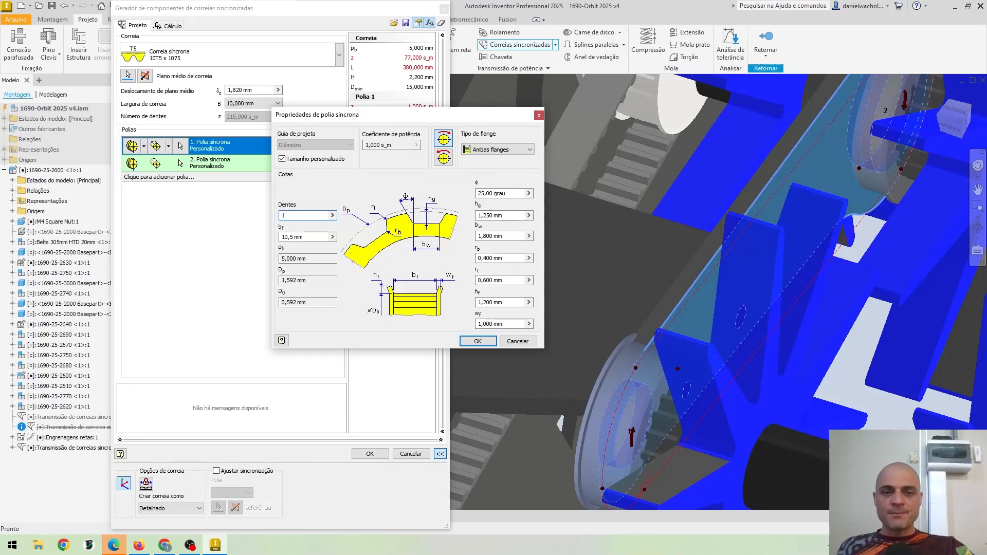
pyautogui.write('8')
pyautogui.click(477, 341)
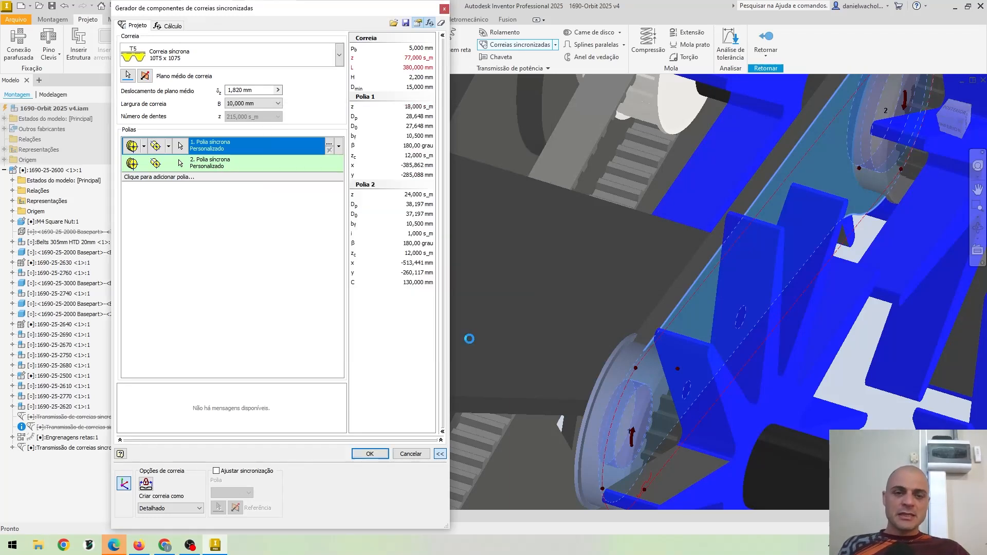
pyautogui.moveTo(457, 331)
pyautogui.keyDown('shift'); pyautogui.mouseDown(button='middle')
pyautogui.moveTo(480, 334)
pyautogui.moveTo(467, 330)
pyautogui.mouseUp(button='middle'); pyautogui.keyUp('shift')
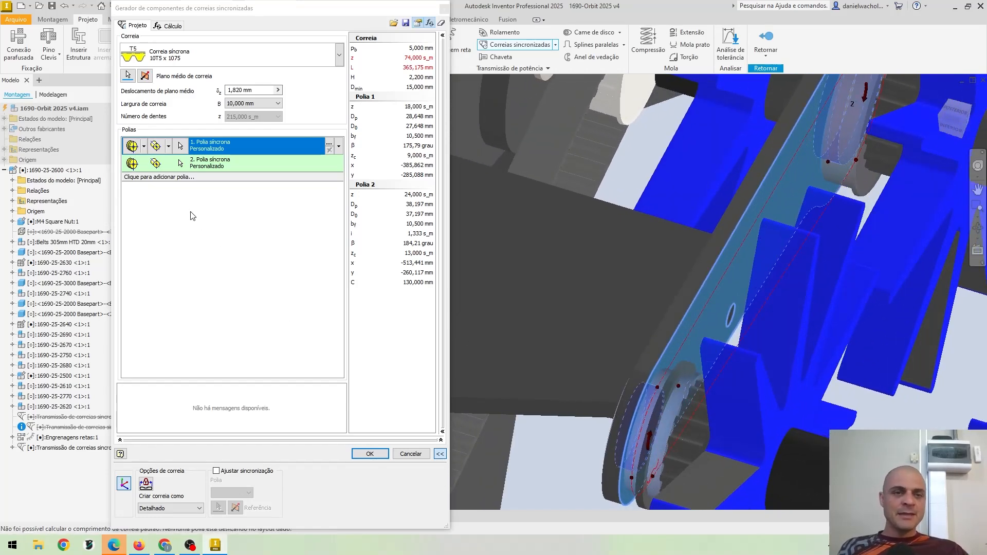
# Step: Set the number of teeth of pulley 2 to 18 in its synchronous pulley properties
pyautogui.click(205, 163)
pyautogui.doubleClick(215, 164)
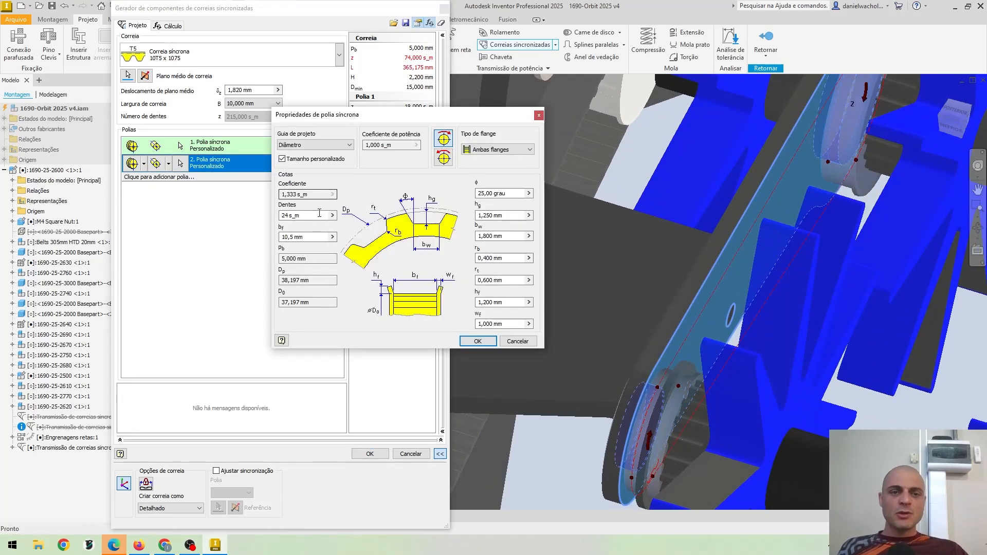
pyautogui.tripleClick(319, 213)
pyautogui.write('18')
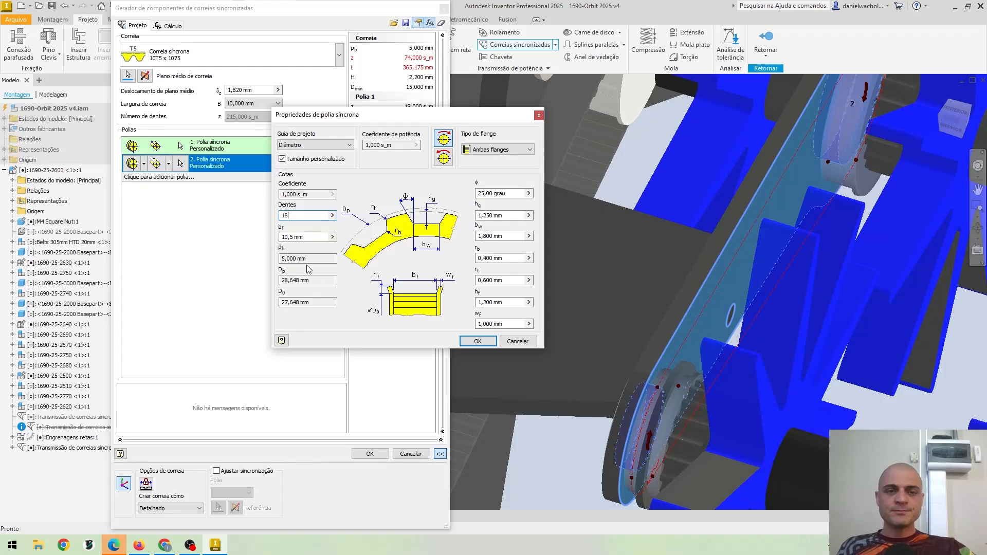
pyautogui.click(478, 341)
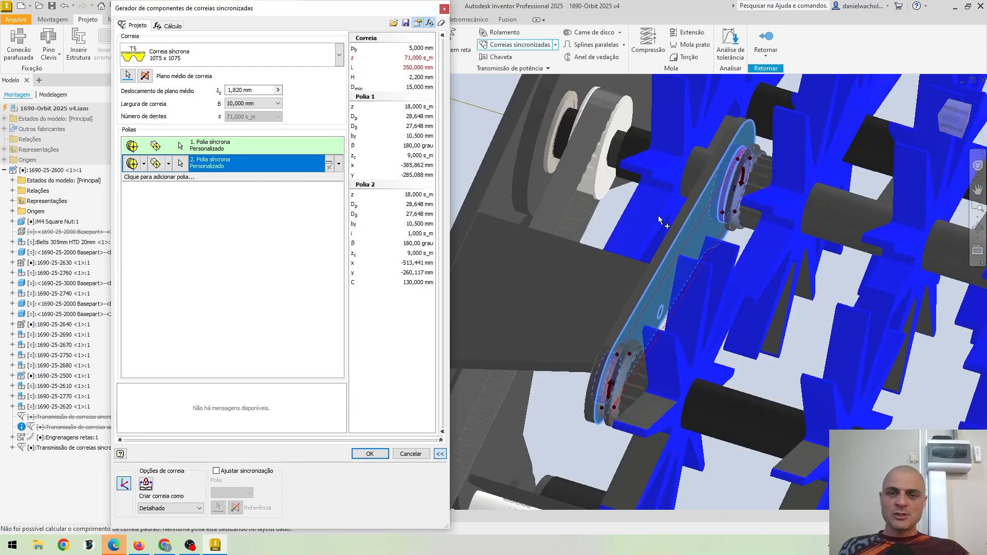
pyautogui.moveTo(658, 216); pyautogui.dragTo(644, 274, button='middle')
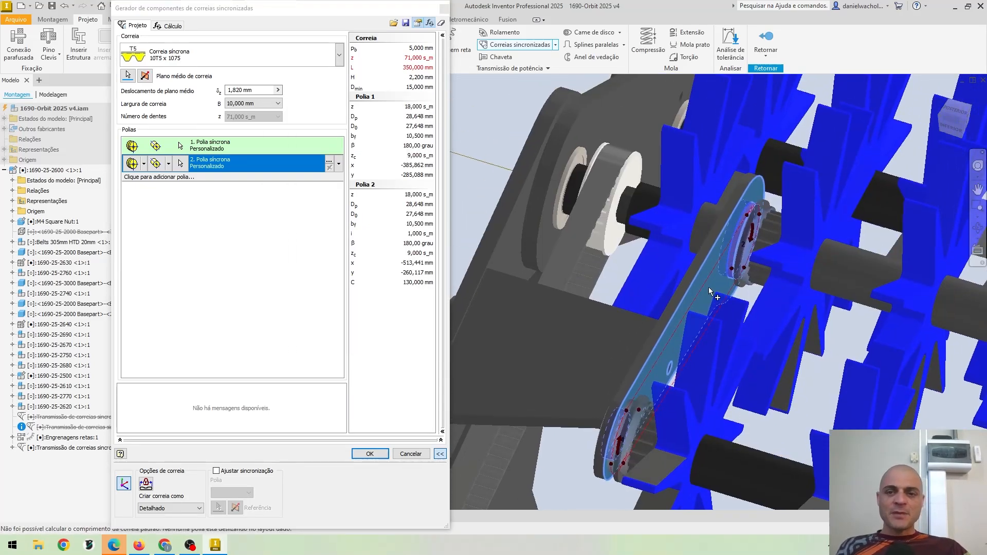
# Step: Shift the belt's mid-plane away from the link plate to an offset of 18.342 mm
pyautogui.keyDown('shift'); pyautogui.moveTo(679, 303); pyautogui.dragTo(715, 260, button='middle'); pyautogui.keyUp('shift')
pyautogui.scroll(-5, 678, 324)
pyautogui.moveTo(721, 304); pyautogui.dragTo(721, 114, button='middle')
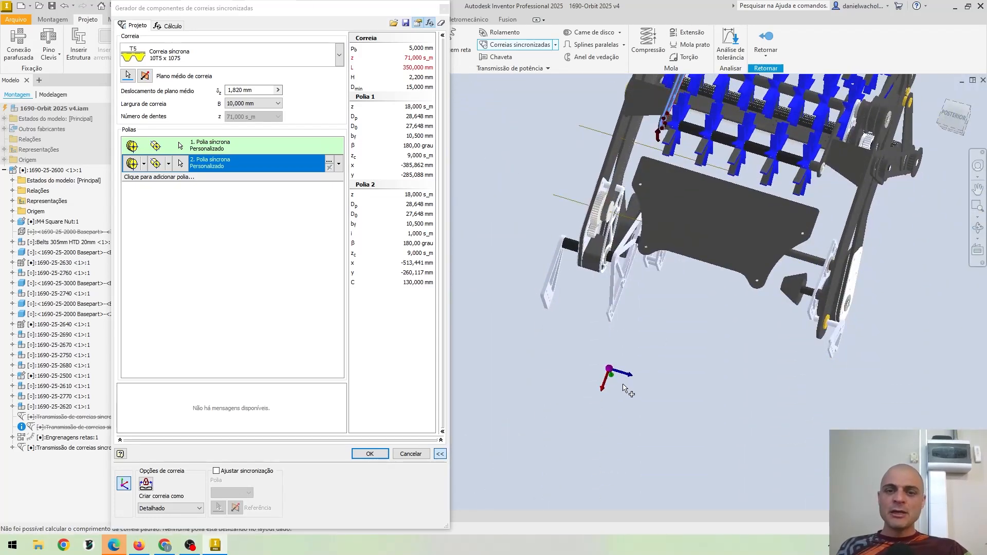
pyautogui.scroll(-3, 628, 379)
pyautogui.moveTo(637, 378); pyautogui.dragTo(641, 378)
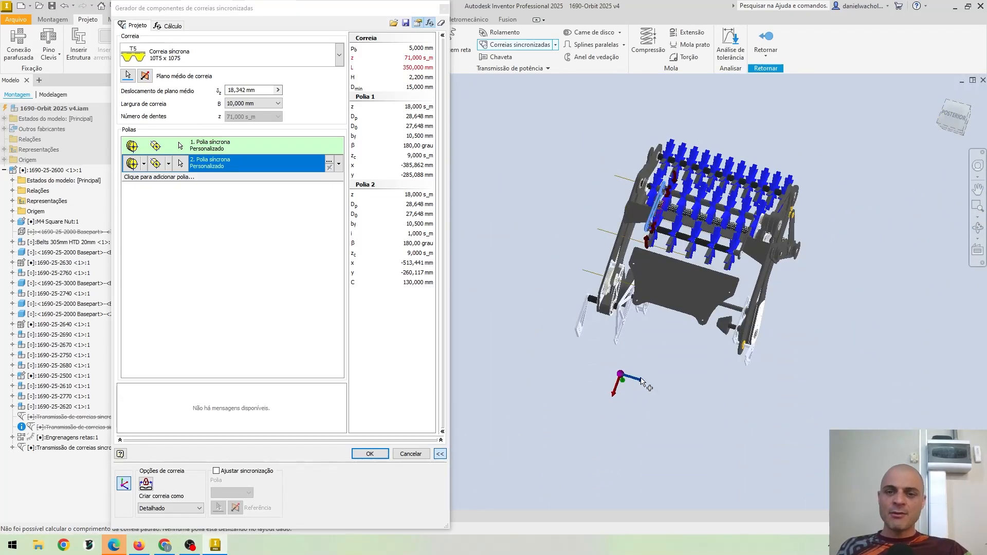
pyautogui.scroll(6, 655, 195)
pyautogui.scroll(-2, 658, 307)
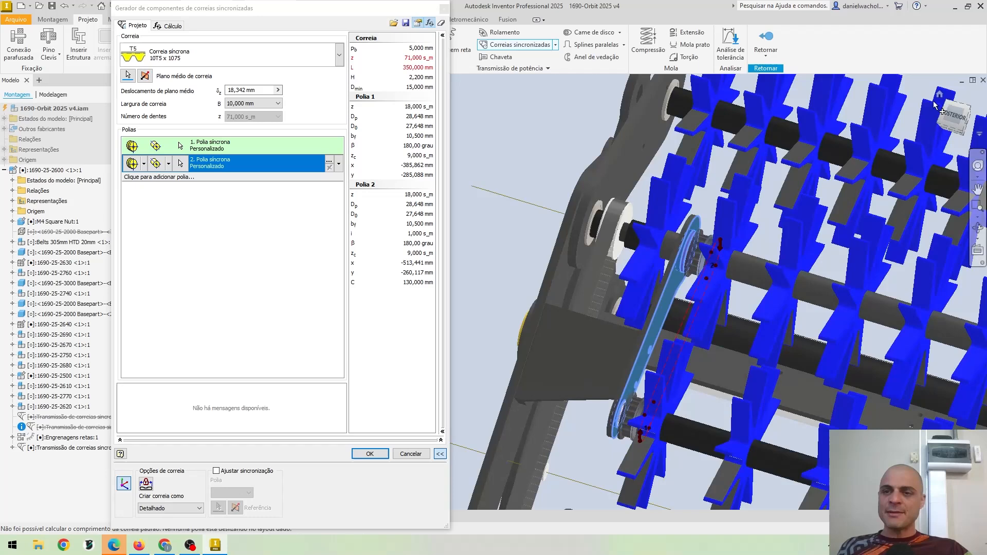
# Step: Set the belt's mid-plane offset to 11.171 mm in the rear view, placing the pulleys between the link plate and the first roller wheel
pyautogui.click(955, 121)
pyautogui.scroll(5, 551, 473)
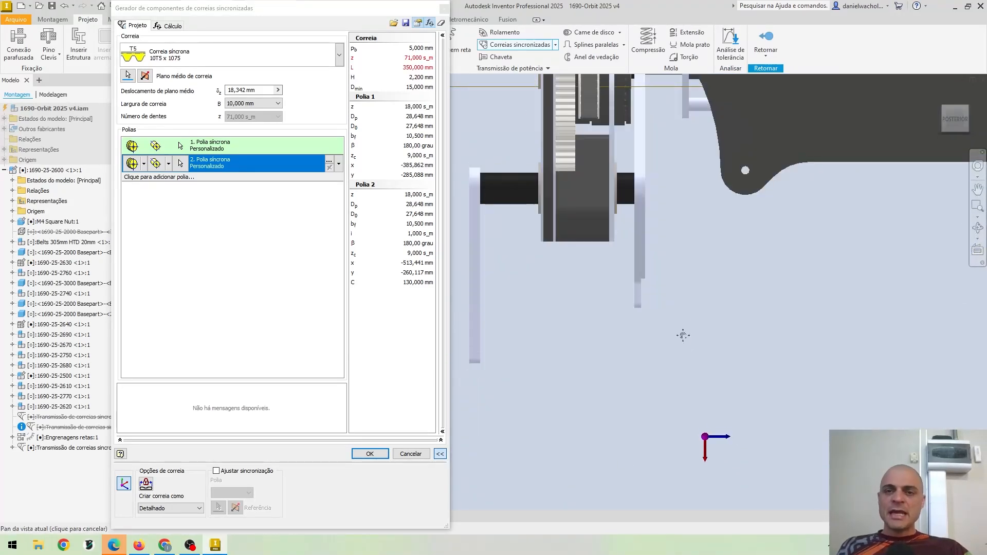
pyautogui.moveTo(682, 335); pyautogui.dragTo(655, 459, button='middle')
pyautogui.scroll(-4, 655, 459)
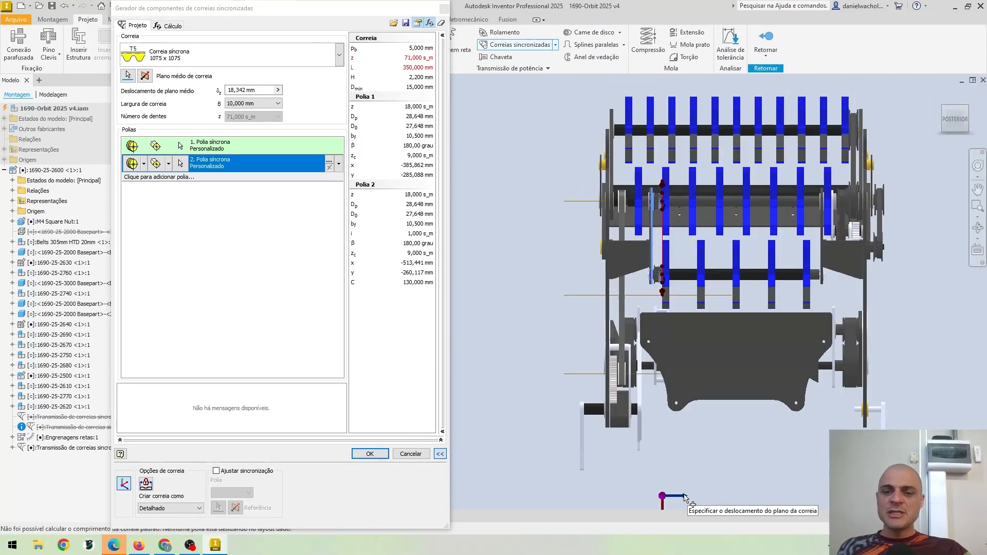
pyautogui.moveTo(684, 495); pyautogui.dragTo(679, 496)
pyautogui.scroll(3, 655, 295)
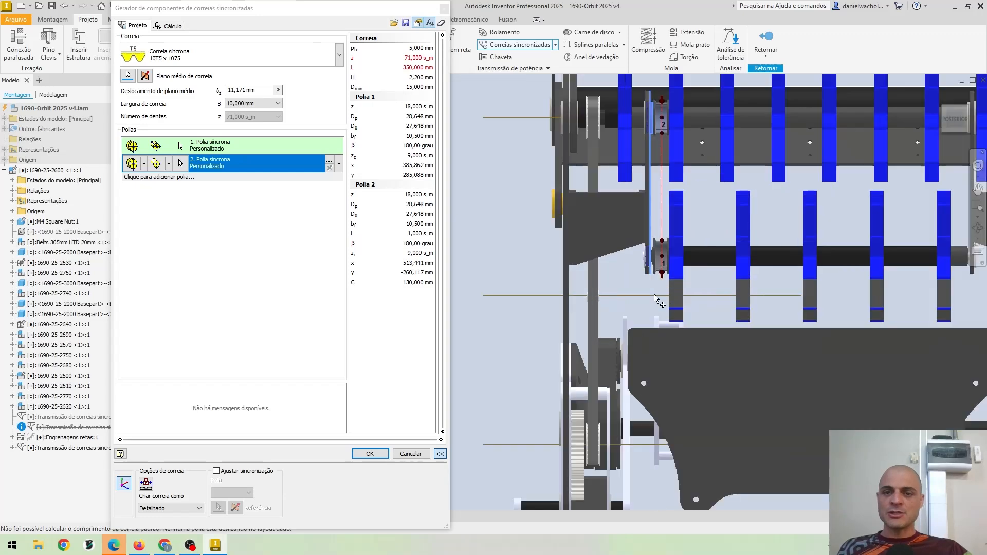
pyautogui.scroll(4, 657, 271)
pyautogui.keyDown('shift'); pyautogui.moveTo(656, 159); pyautogui.dragTo(637, 165, button='middle'); pyautogui.keyUp('shift')
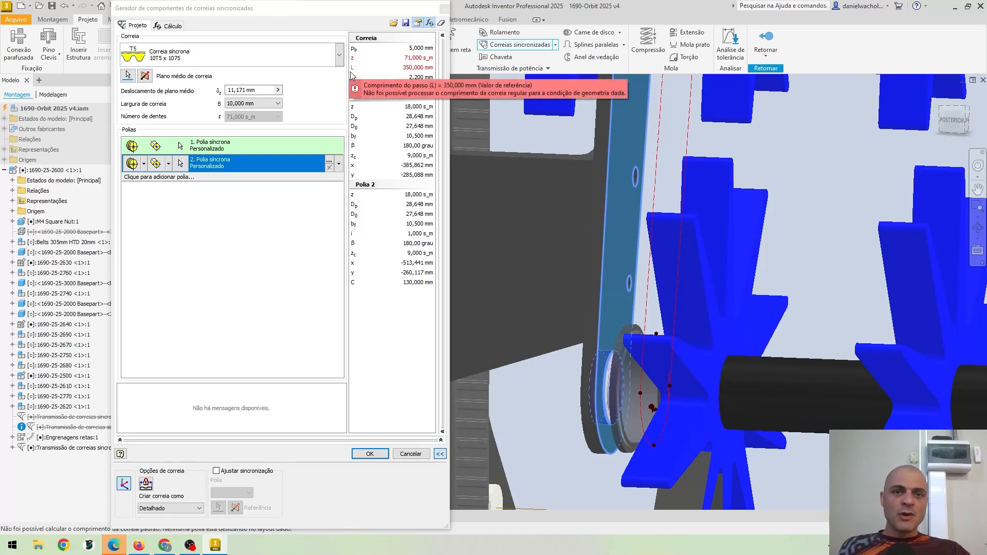
# Step: Look up the calculated belt length in the belt list PDF in Chrome and highlight the HTD 5M 350 mm x 9 mm entry
pyautogui.moveTo(405, 72)
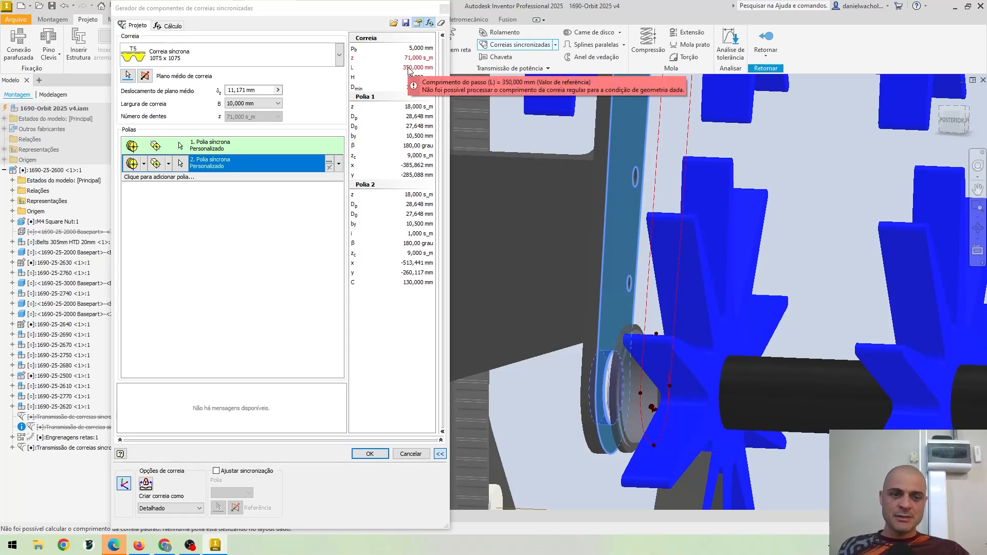
pyautogui.click(164, 546)
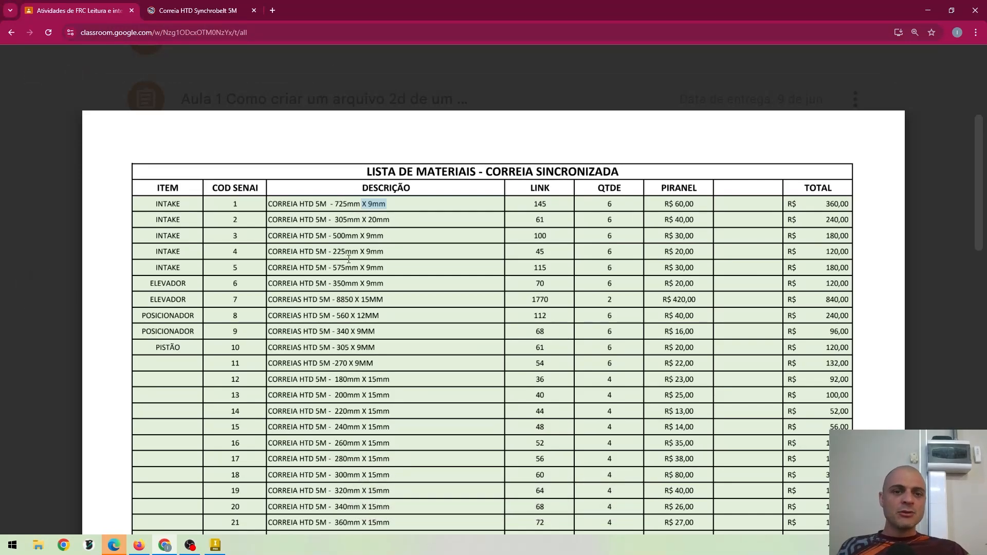
pyautogui.scroll(-6, 386, 317)
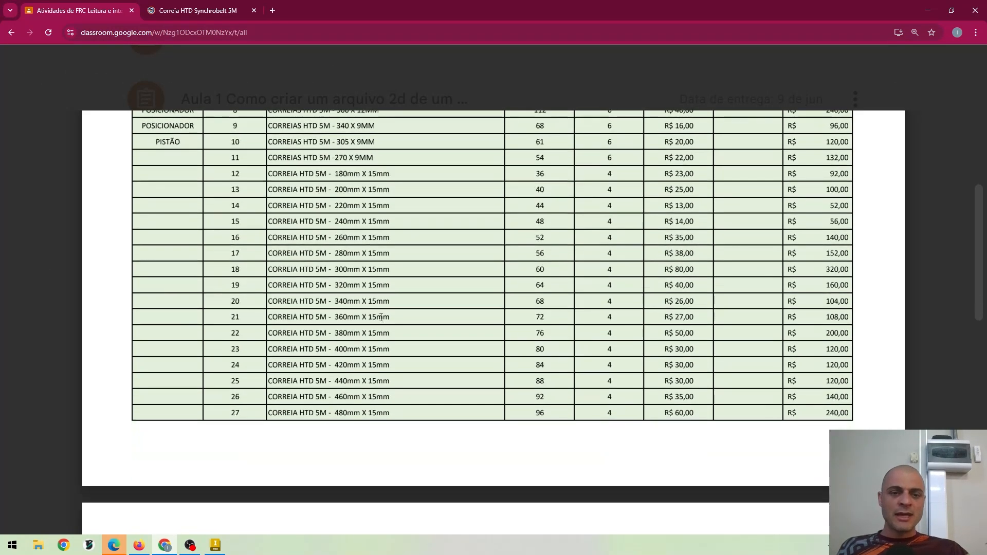
pyautogui.scroll(-3, 376, 317)
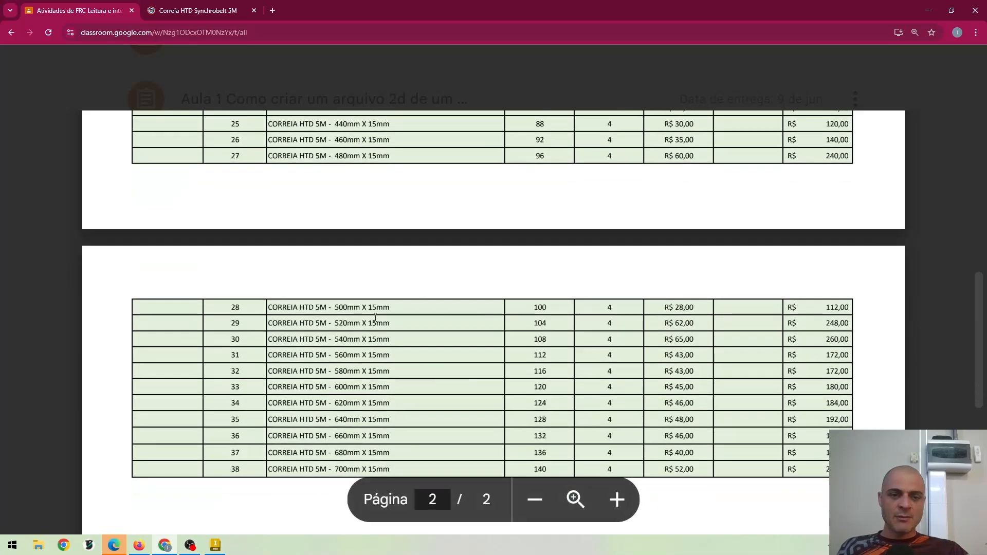
pyautogui.scroll(6, 374, 326)
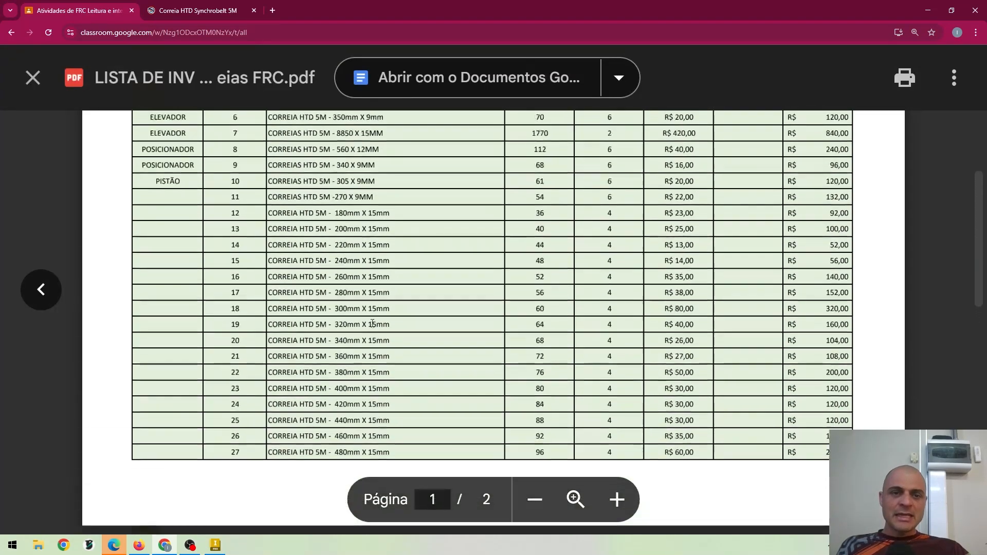
pyautogui.scroll(2, 372, 323)
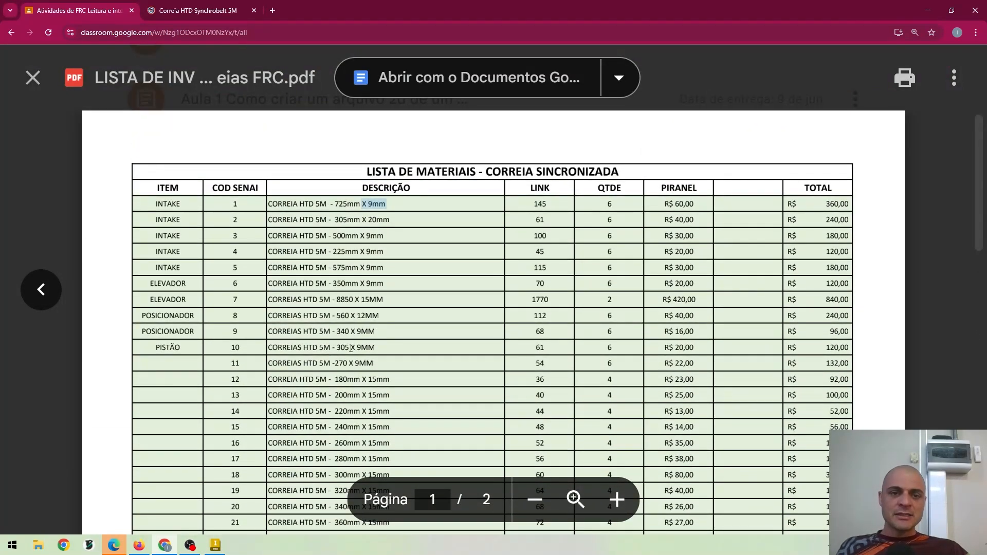
pyautogui.moveTo(339, 350); pyautogui.dragTo(376, 351)
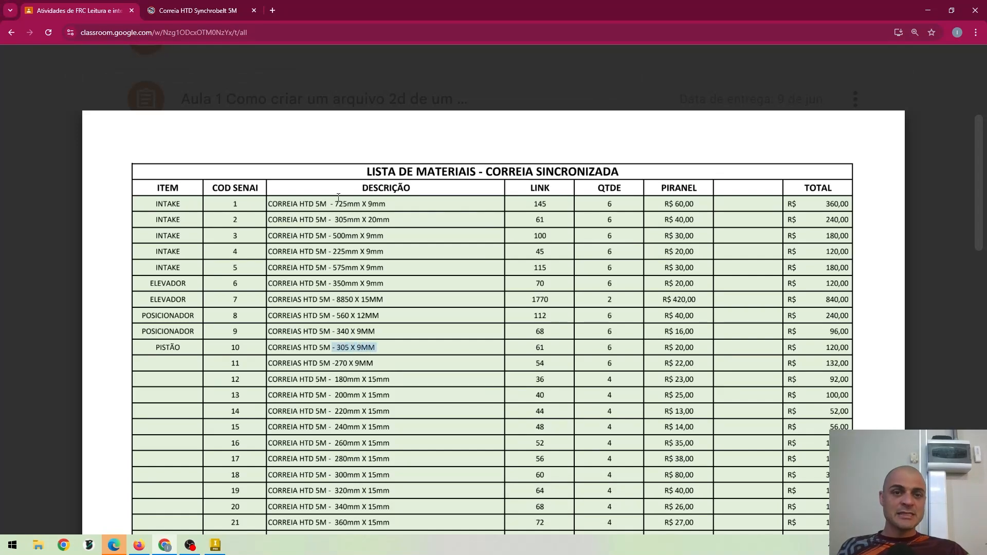
pyautogui.doubleClick(349, 220)
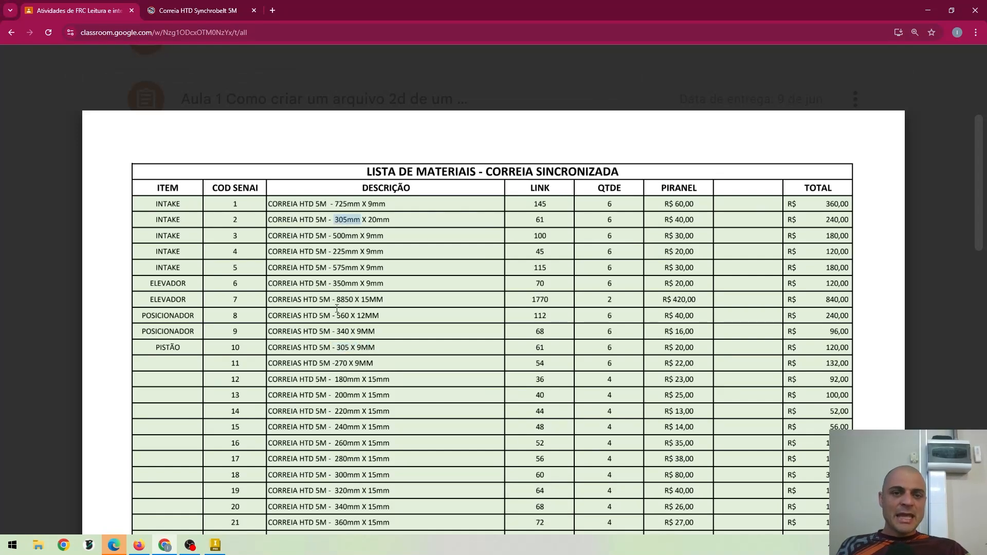
pyautogui.moveTo(333, 283); pyautogui.dragTo(380, 289)
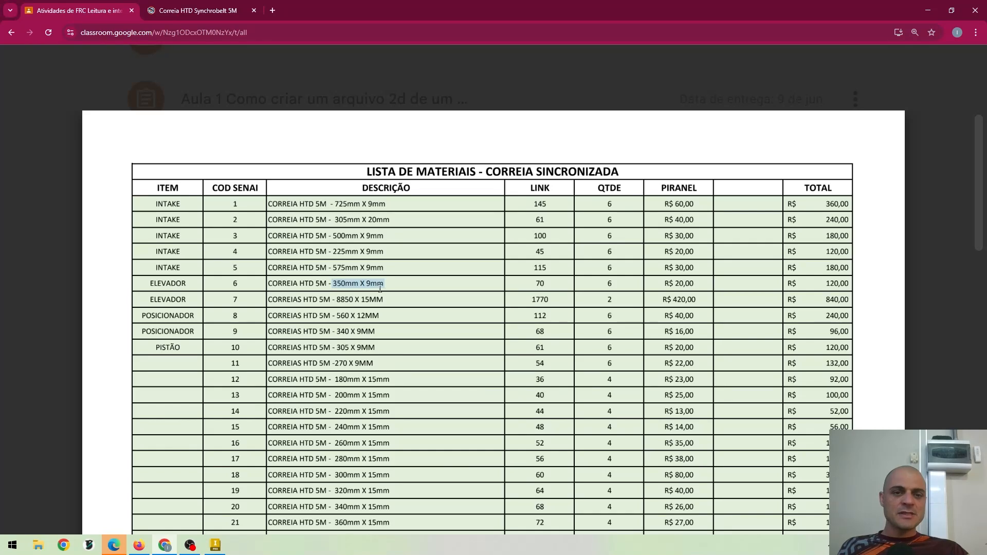
pyautogui.doubleClick(272, 284)
pyautogui.moveTo(308, 283); pyautogui.dragTo(393, 281)
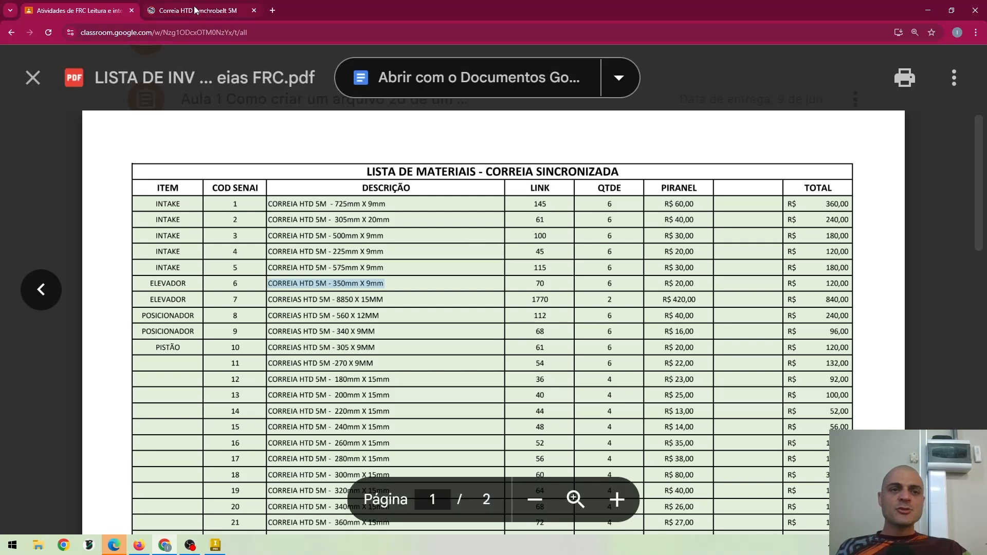
# Step: Return to Inventor and compare the belt's pitch length in the generator results with the highlighted entry in the belt list
pyautogui.hotkey('alt', 'Tab')
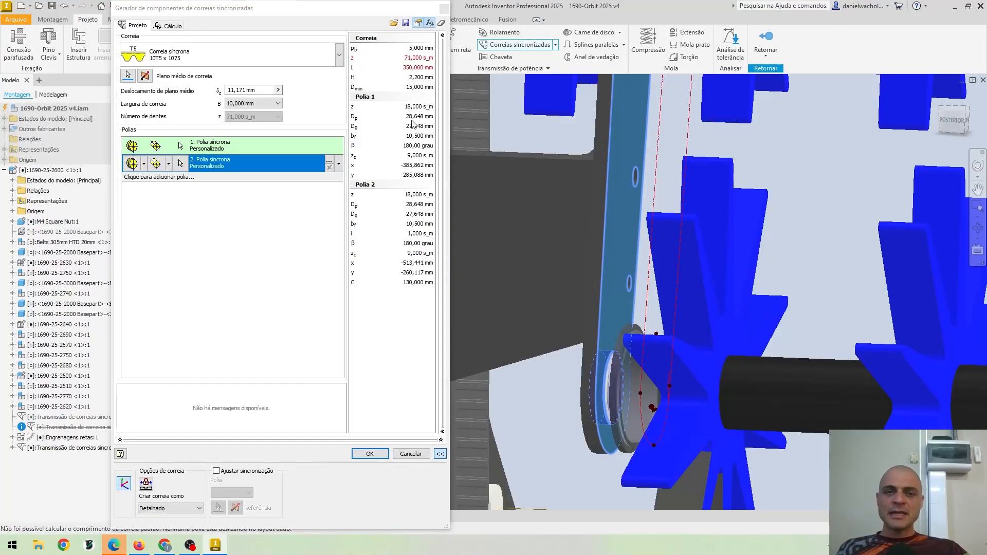
pyautogui.click(410, 69)
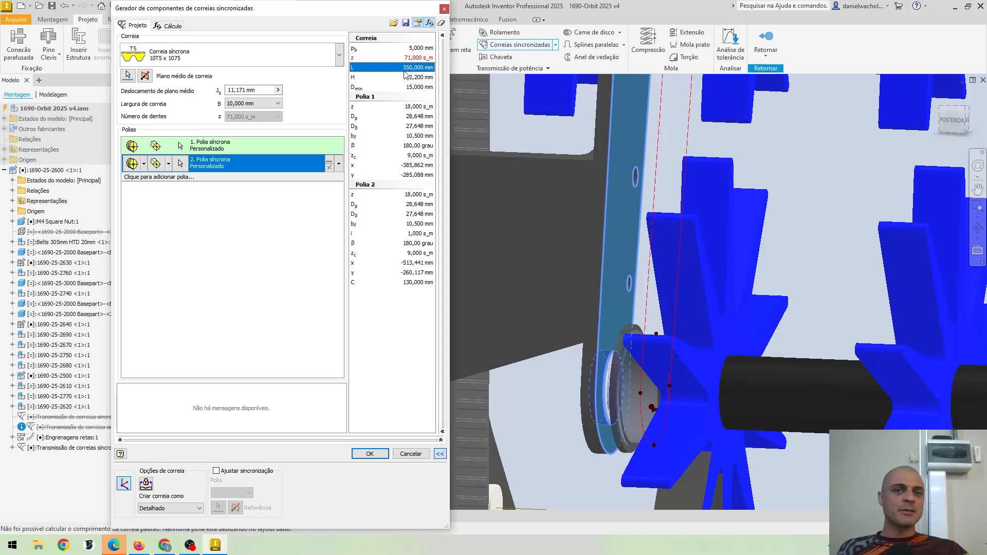
pyautogui.scroll(-4, 660, 259)
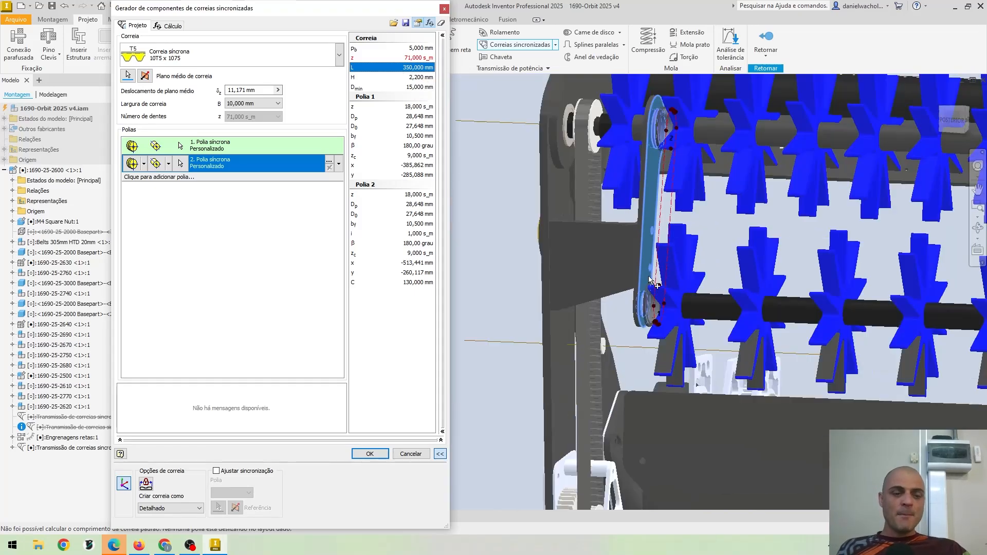
pyautogui.keyDown('shift'); pyautogui.moveTo(653, 283); pyautogui.dragTo(660, 193, button='middle'); pyautogui.keyUp('shift')
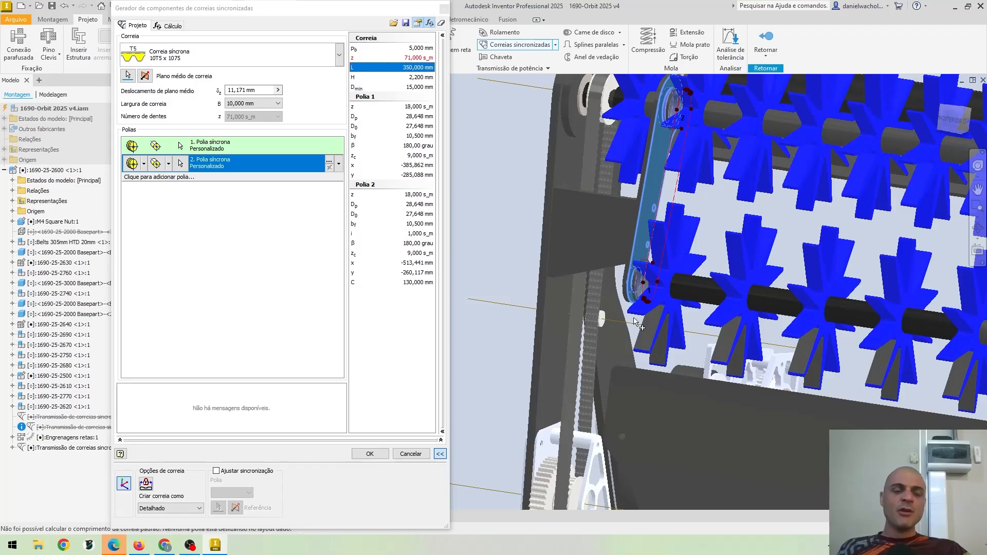
pyautogui.click(158, 550)
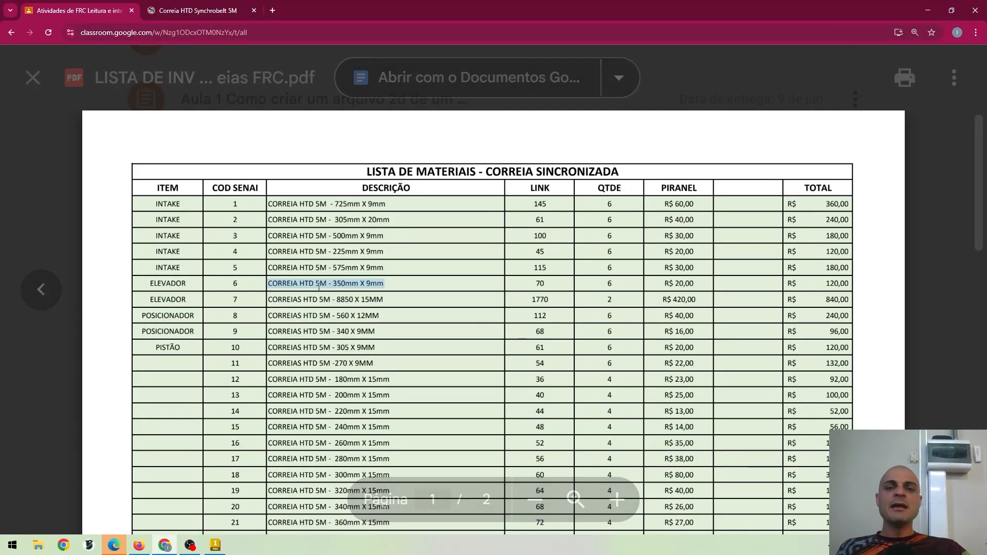
pyautogui.click(933, 9)
pyautogui.moveTo(555, 217)
pyautogui.keyDown('shift'); pyautogui.mouseDown(button='middle')
pyautogui.moveTo(572, 246)
pyautogui.moveTo(568, 208)
pyautogui.moveTo(566, 231)
pyautogui.mouseUp(button='middle'); pyautogui.keyUp('shift')
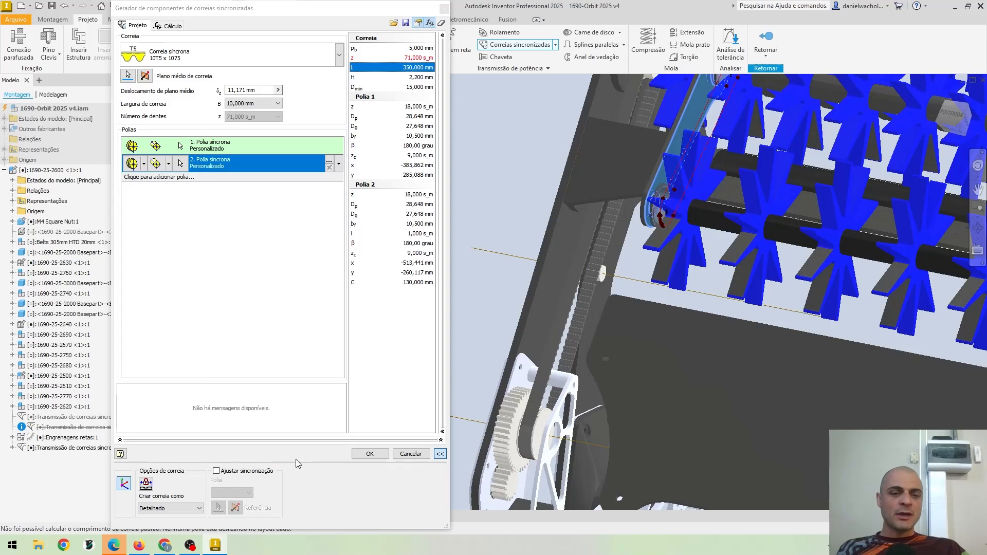
# Step: Generate the two-pulley belt transmission with the proposed file names, accepting the design despite the calculation errors
pyautogui.click(365, 456)
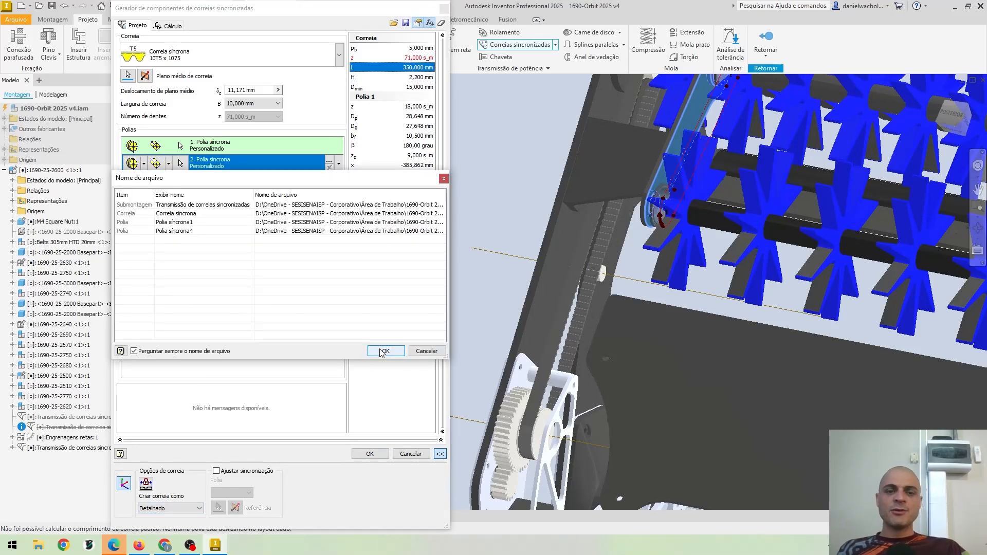
pyautogui.click(383, 351)
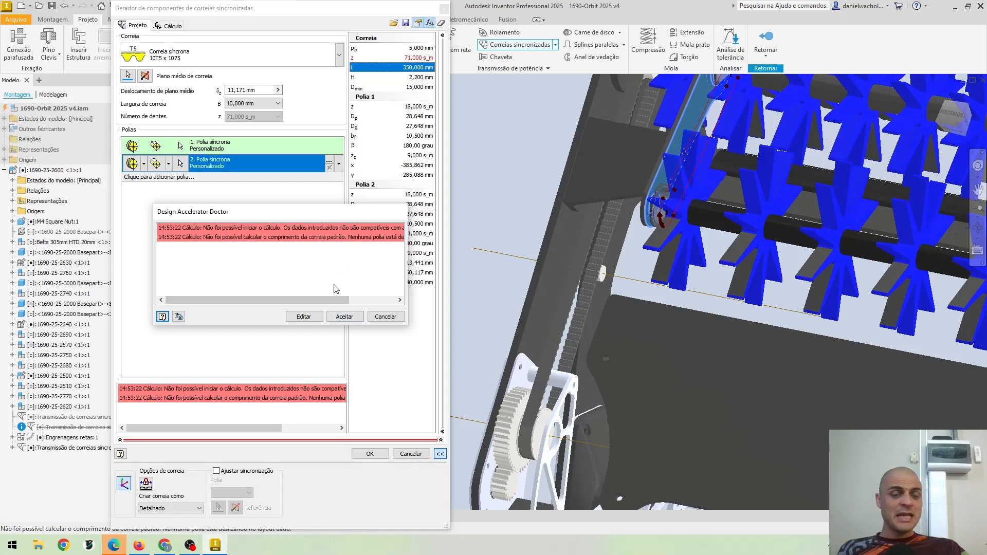
pyautogui.click(344, 316)
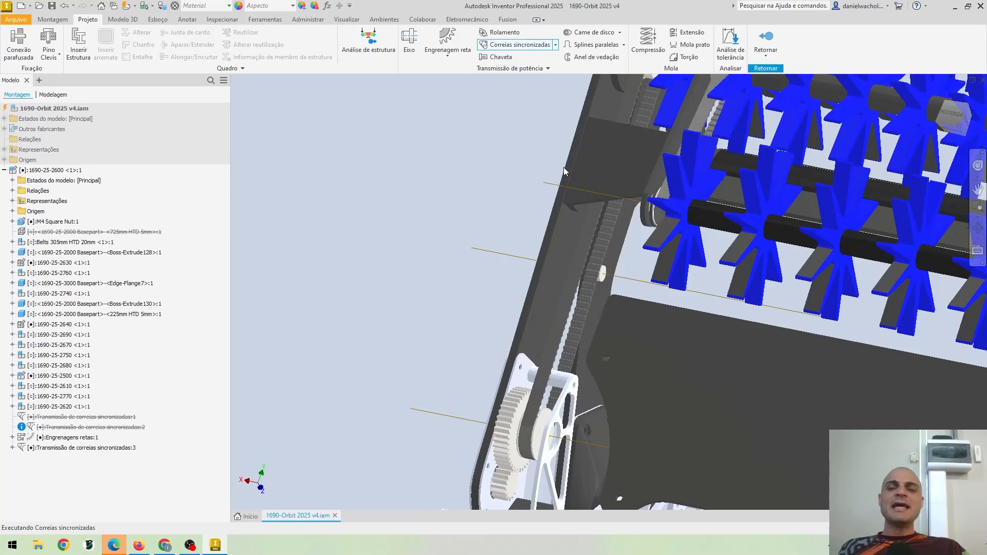
pyautogui.moveTo(591, 200); pyautogui.dragTo(564, 263, button='middle')
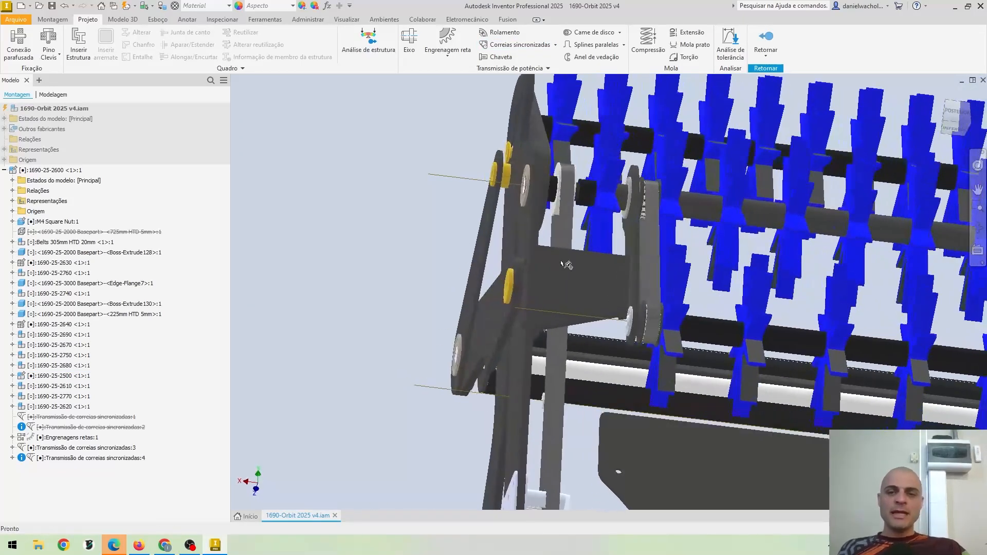
pyautogui.scroll(-3, 652, 210)
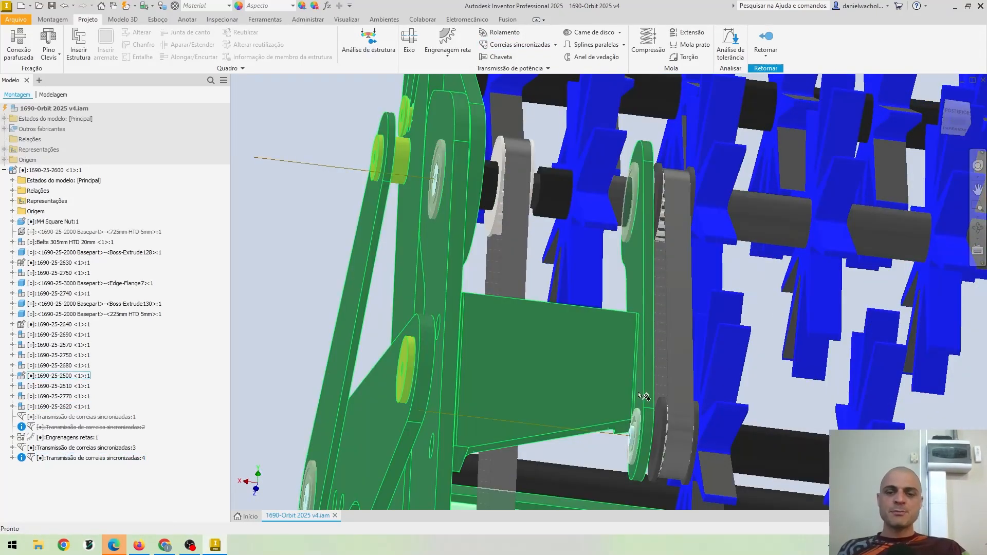
pyautogui.moveTo(671, 205)
pyautogui.keyDown('shift'); pyautogui.mouseDown(button='middle')
pyautogui.moveTo(664, 262)
pyautogui.moveTo(693, 174)
pyautogui.moveTo(623, 414)
pyautogui.moveTo(654, 335)
pyautogui.moveTo(666, 339)
pyautogui.moveTo(668, 267)
pyautogui.mouseUp(button='middle'); pyautogui.keyUp('shift')
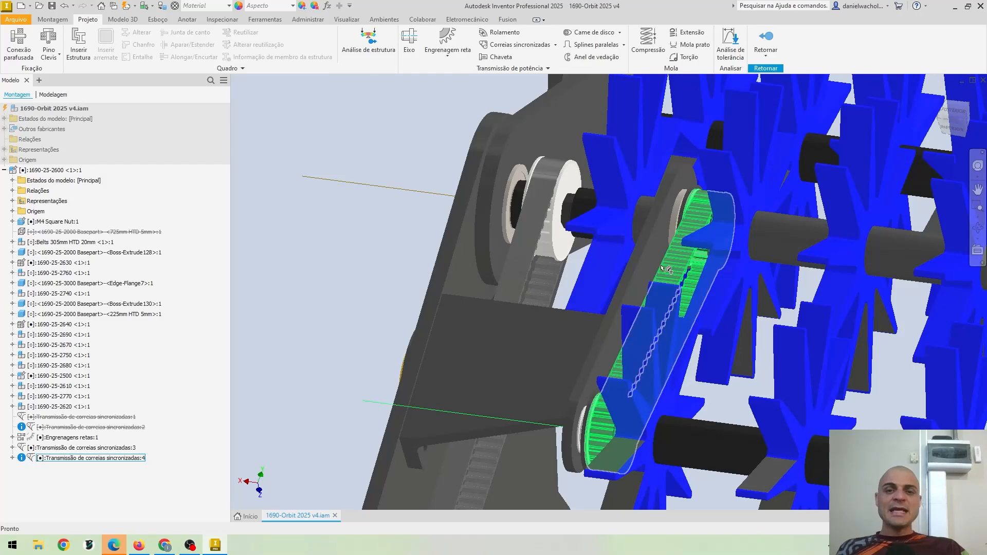
pyautogui.scroll(5, 667, 268)
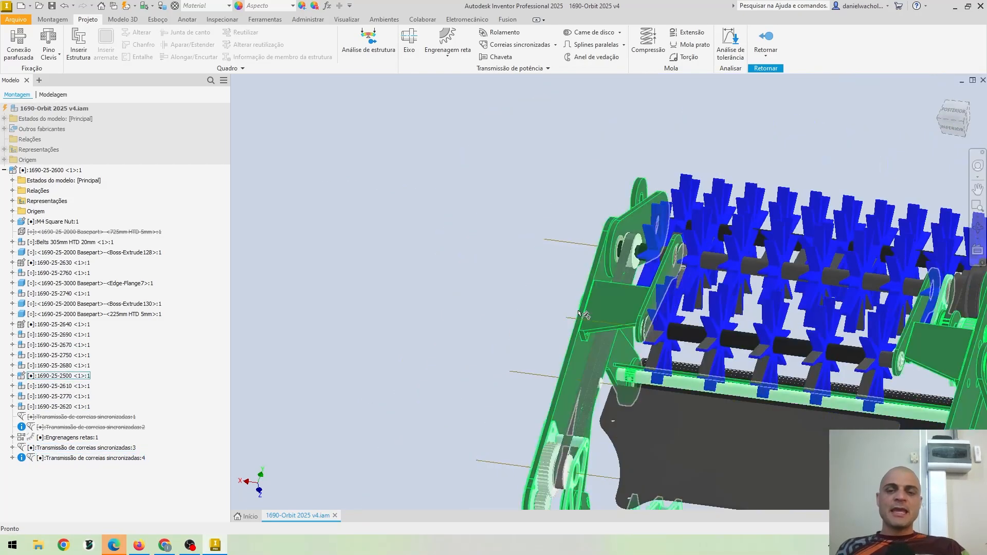
# Step: Examine the remaining belts and pulleys on the opposite side of the intake and consult the belt list
pyautogui.keyDown('shift'); pyautogui.moveTo(581, 313); pyautogui.dragTo(500, 256, button='middle'); pyautogui.keyUp('shift')
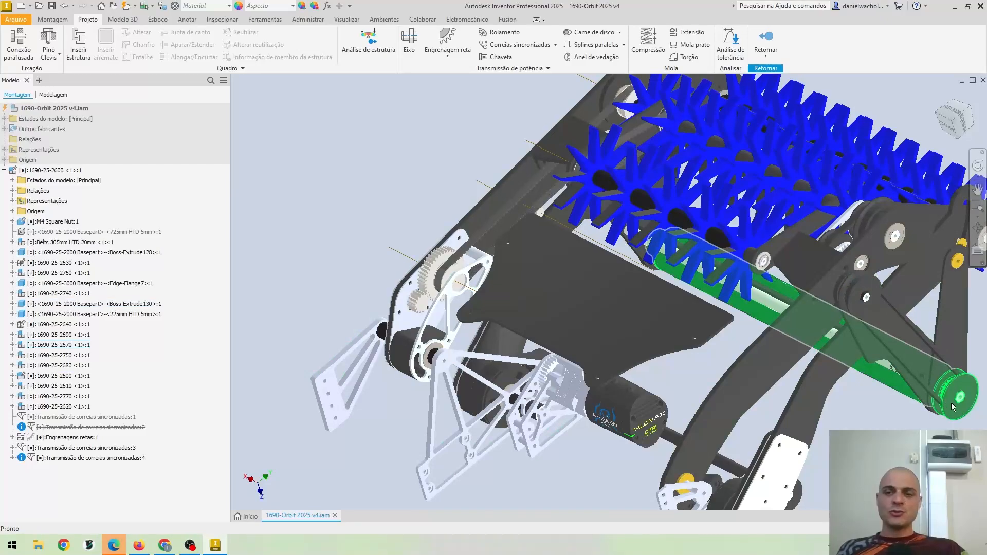
pyautogui.keyDown('shift'); pyautogui.moveTo(678, 275); pyautogui.dragTo(712, 277, button='middle'); pyautogui.keyUp('shift')
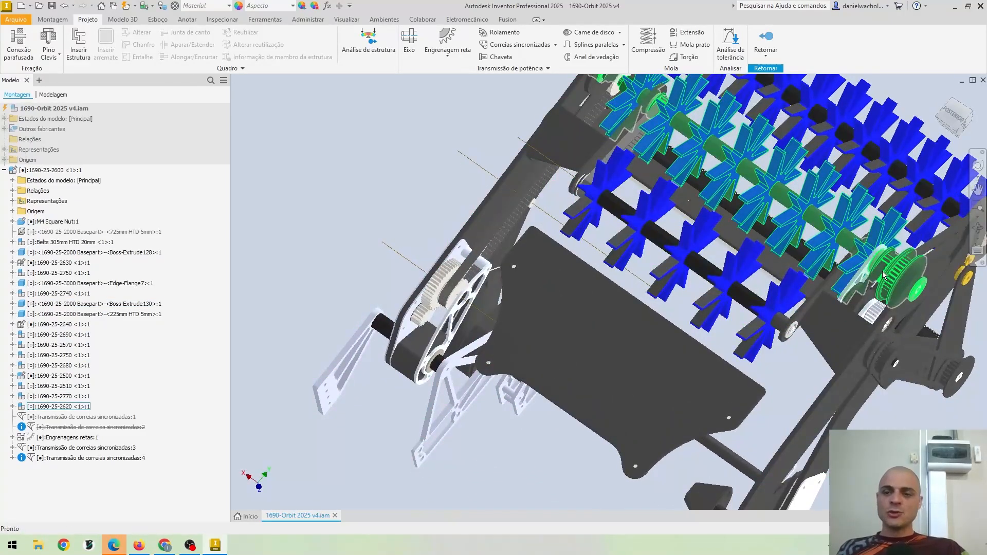
pyautogui.moveTo(847, 286)
pyautogui.mouseDown(button='middle')
pyautogui.moveTo(761, 320)
pyautogui.moveTo(797, 270)
pyautogui.mouseUp(button='middle')
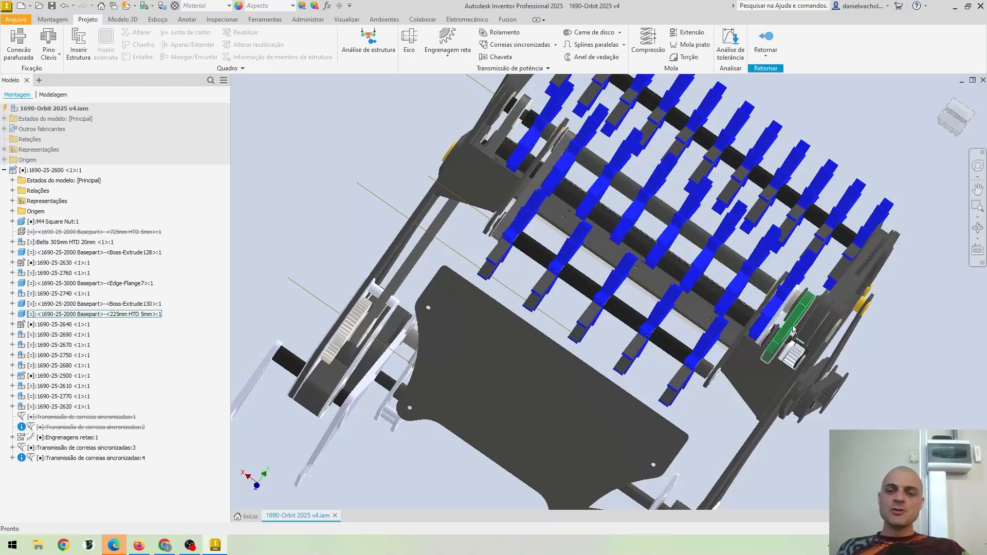
pyautogui.keyDown('shift'); pyautogui.moveTo(835, 372); pyautogui.dragTo(850, 277, button='middle'); pyautogui.keyUp('shift')
pyautogui.keyDown('shift'); pyautogui.moveTo(820, 399); pyautogui.dragTo(568, 370, button='middle'); pyautogui.keyUp('shift')
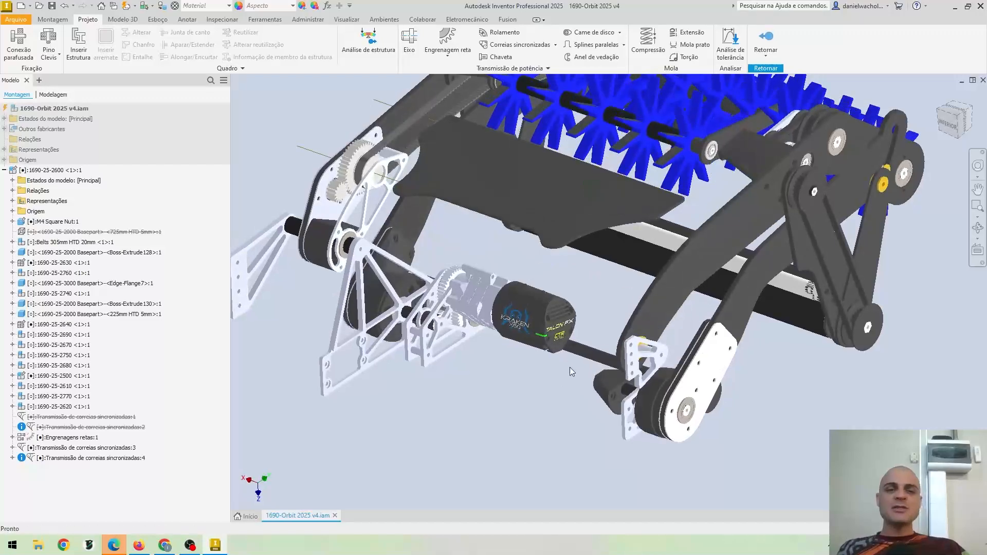
pyautogui.click(164, 544)
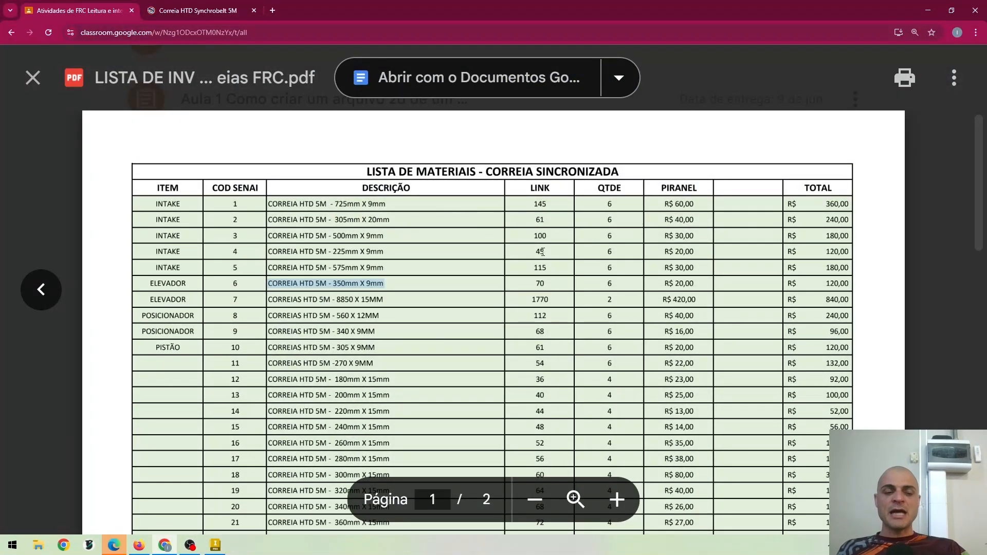
pyautogui.click(215, 545)
pyautogui.keyDown('shift'); pyautogui.moveTo(843, 204); pyautogui.dragTo(707, 216, button='middle'); pyautogui.keyUp('shift')
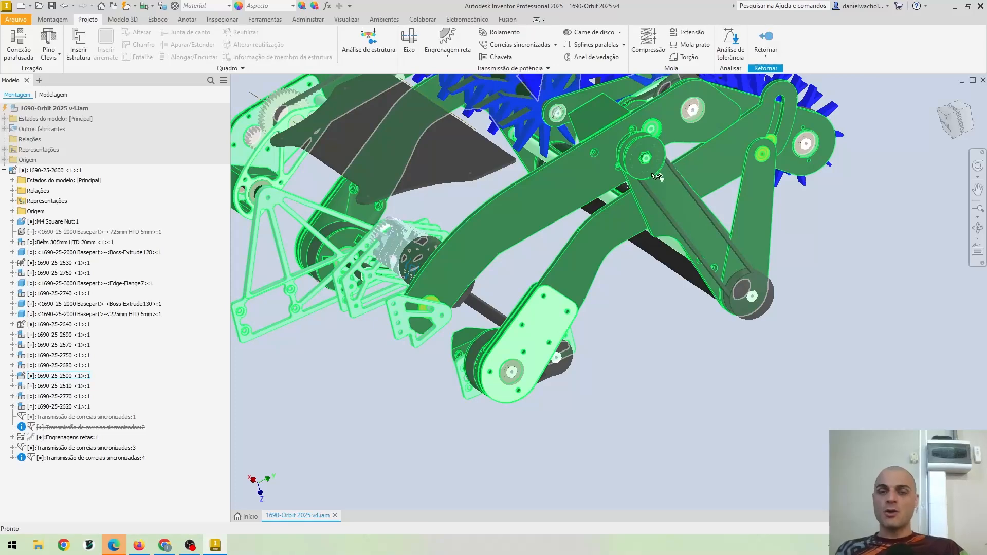
pyautogui.keyDown('shift'); pyautogui.moveTo(677, 212); pyautogui.dragTo(716, 205, button='middle'); pyautogui.keyUp('shift')
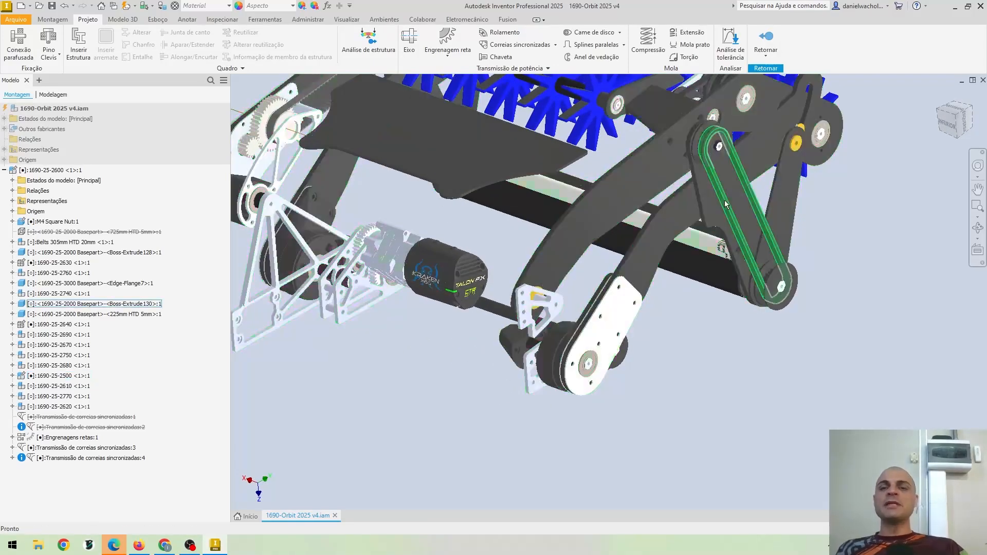
pyautogui.scroll(6, 709, 216)
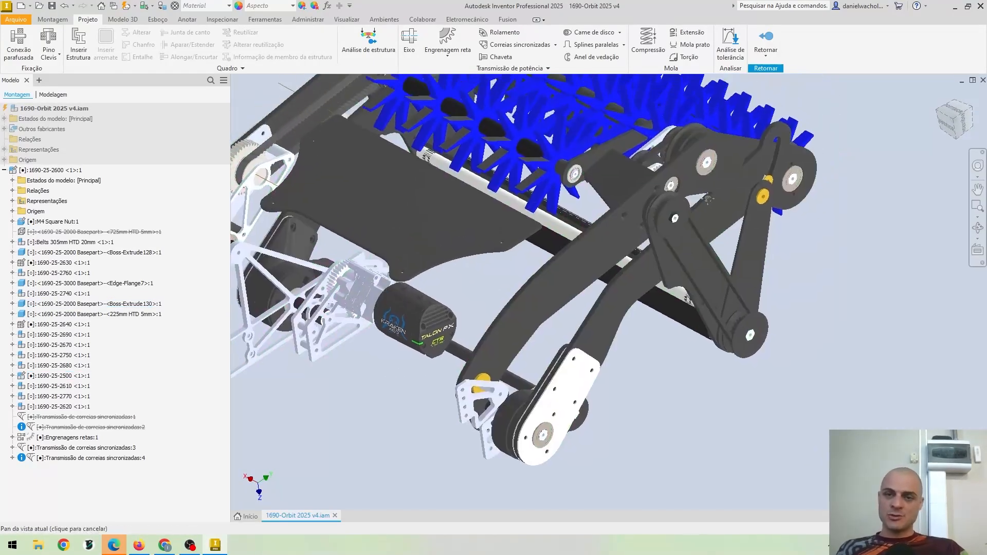